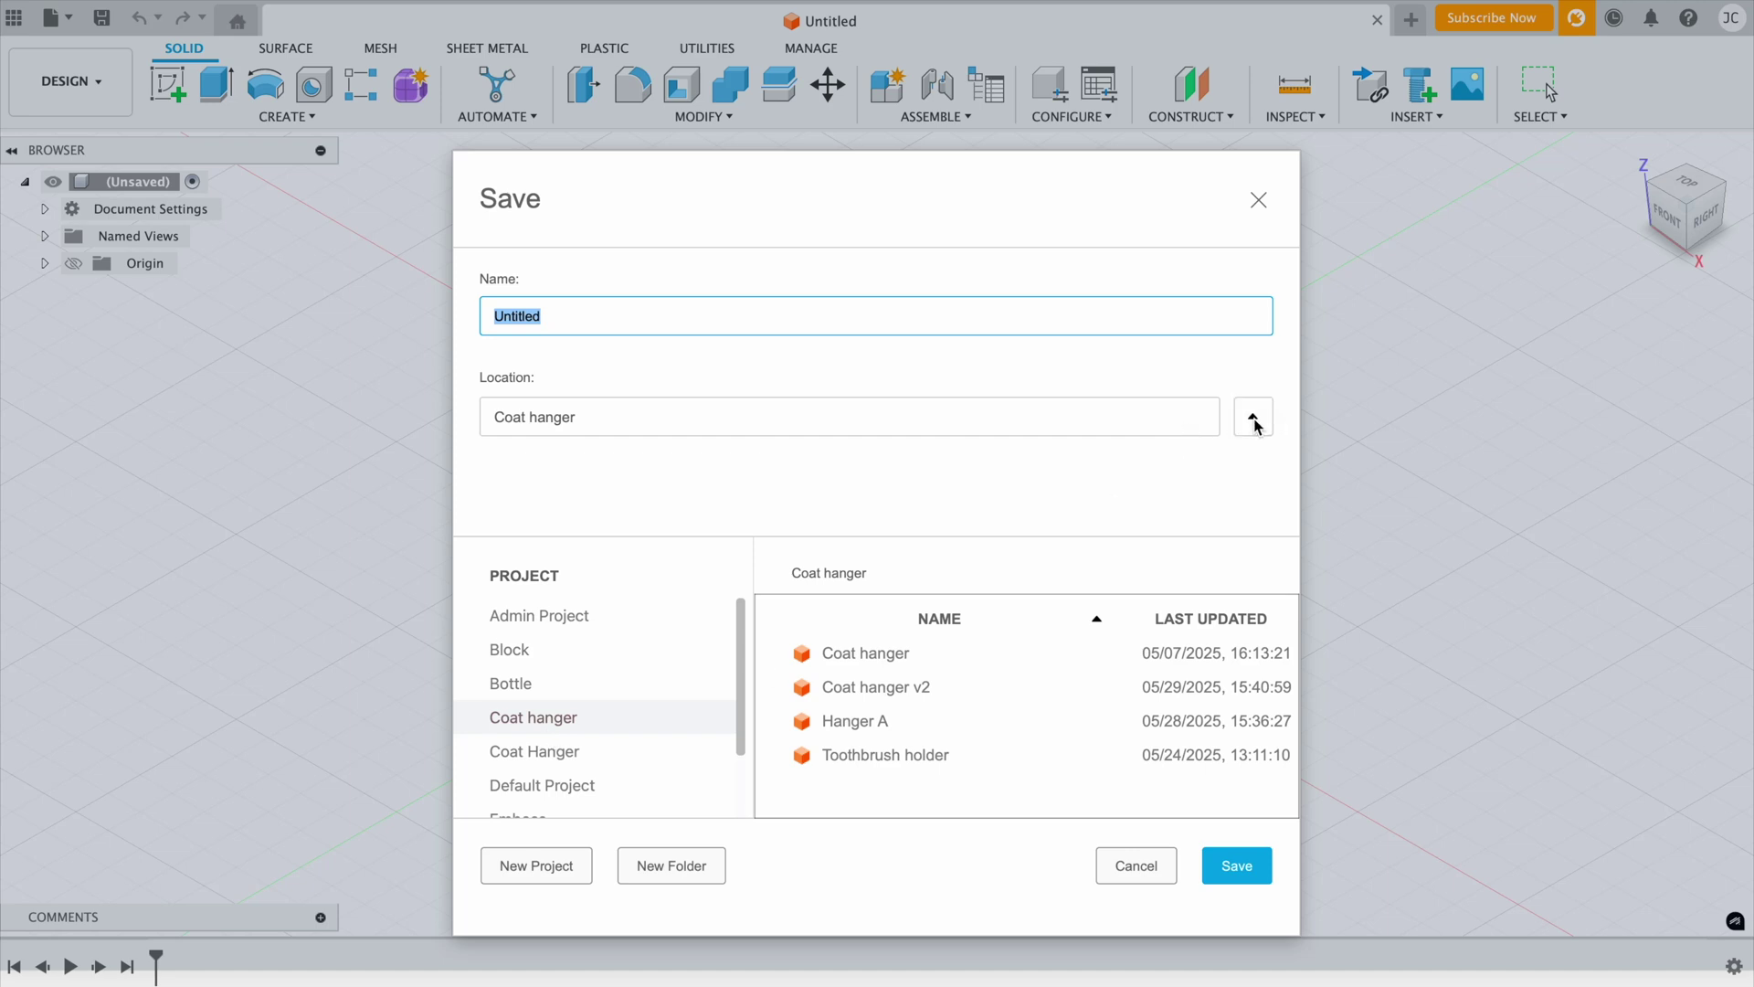
Save the untitled design under the name Coat Hanger in the Coat hanger project
{"action": "left_click", "coordinate": [1254, 418]}
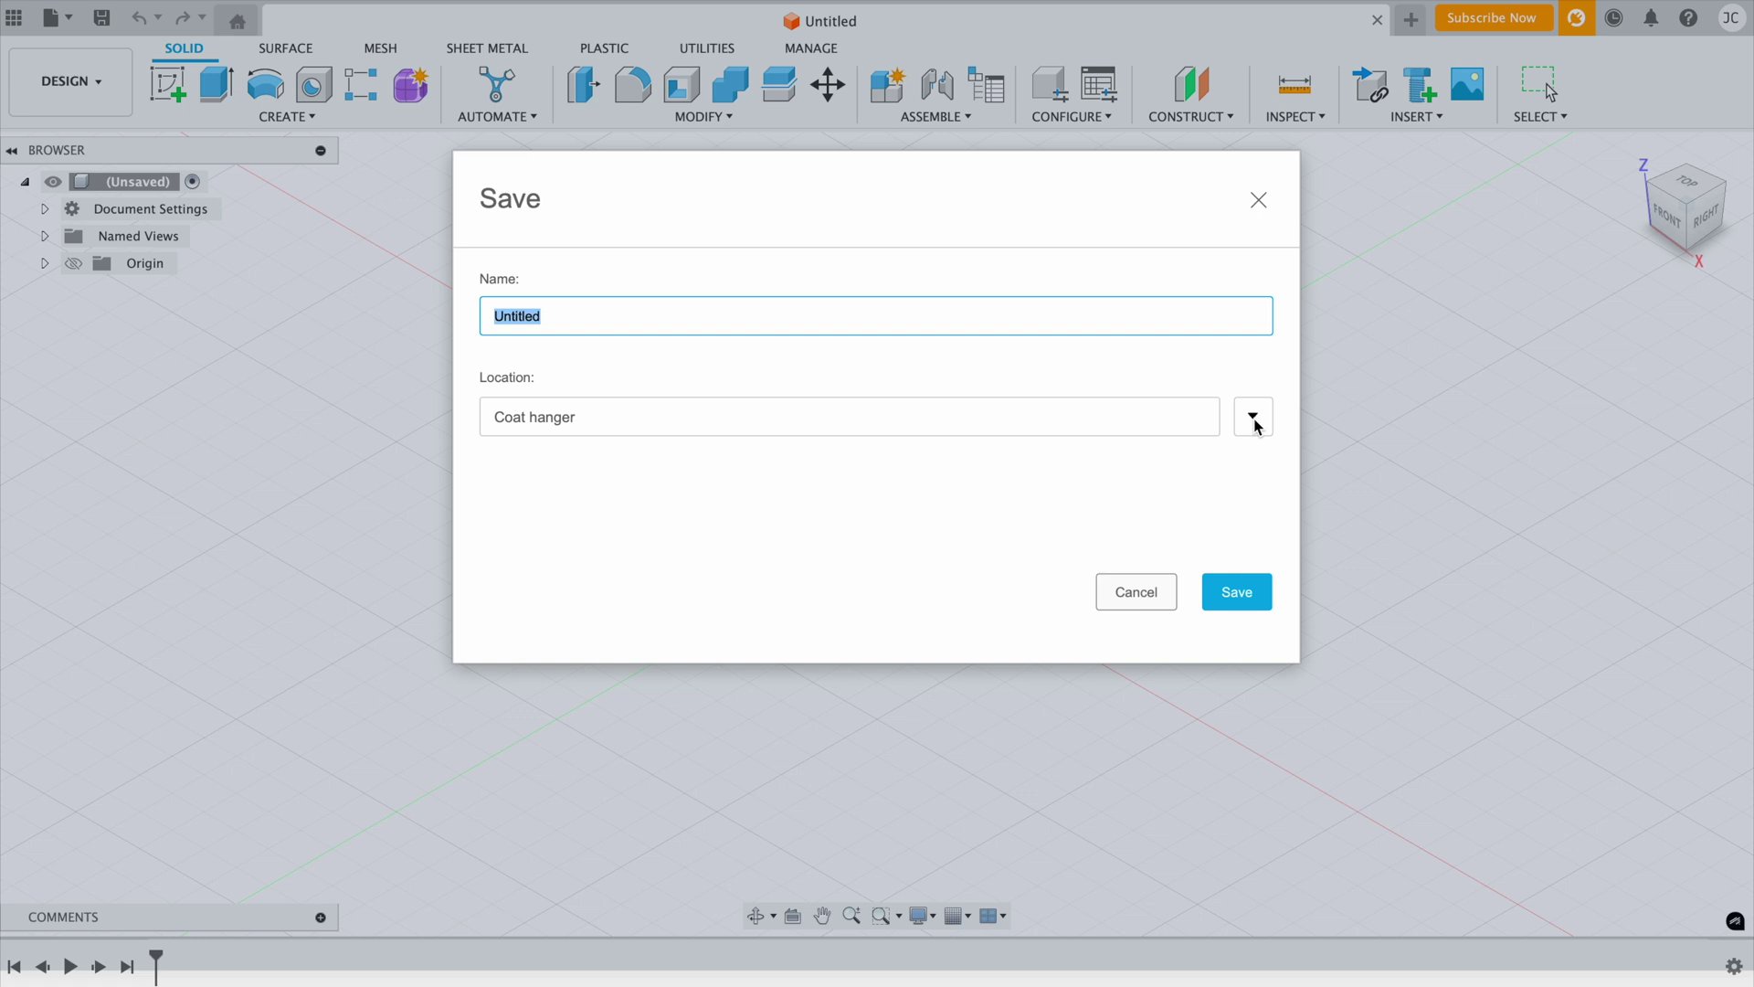
{"action": "left_click_drag", "start_coordinate": [654, 320], "coordinate": [454, 314]}
{"action": "type", "text": "Coat Hanger"}
{"action": "left_click", "coordinate": [1234, 593]}
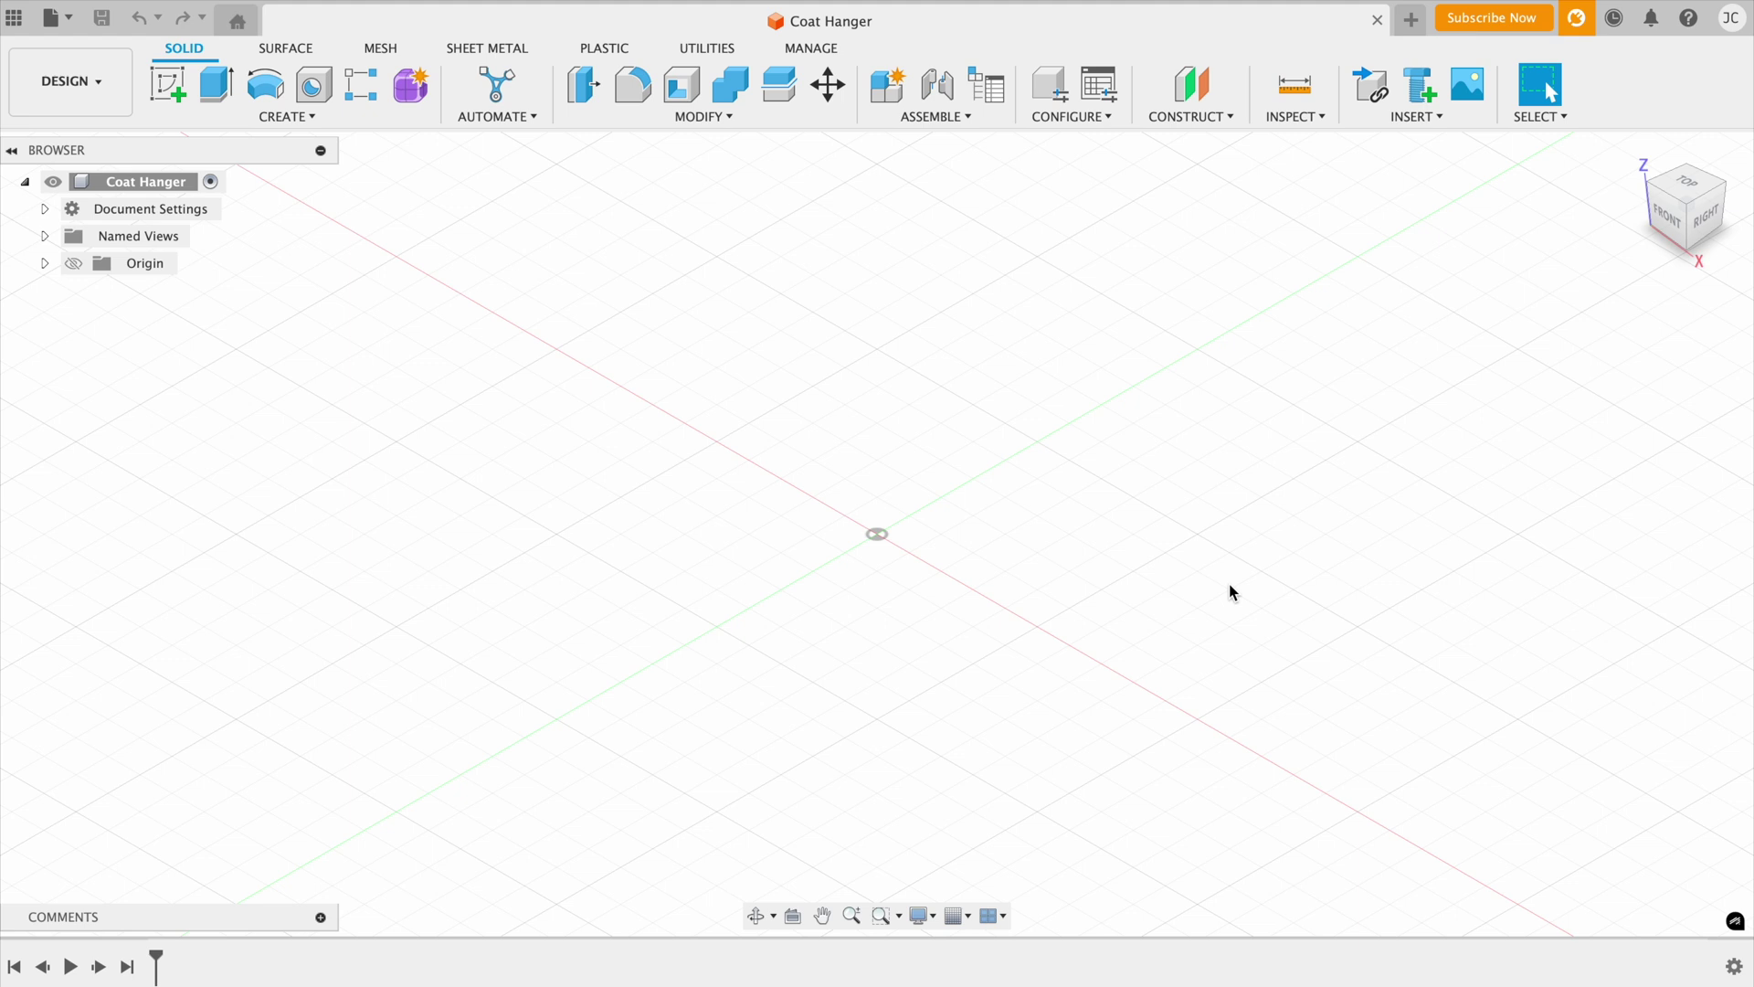
Create and activate a new internal component named Coat Hanger under the top-level design
{"action": "left_click", "coordinate": [894, 101]}
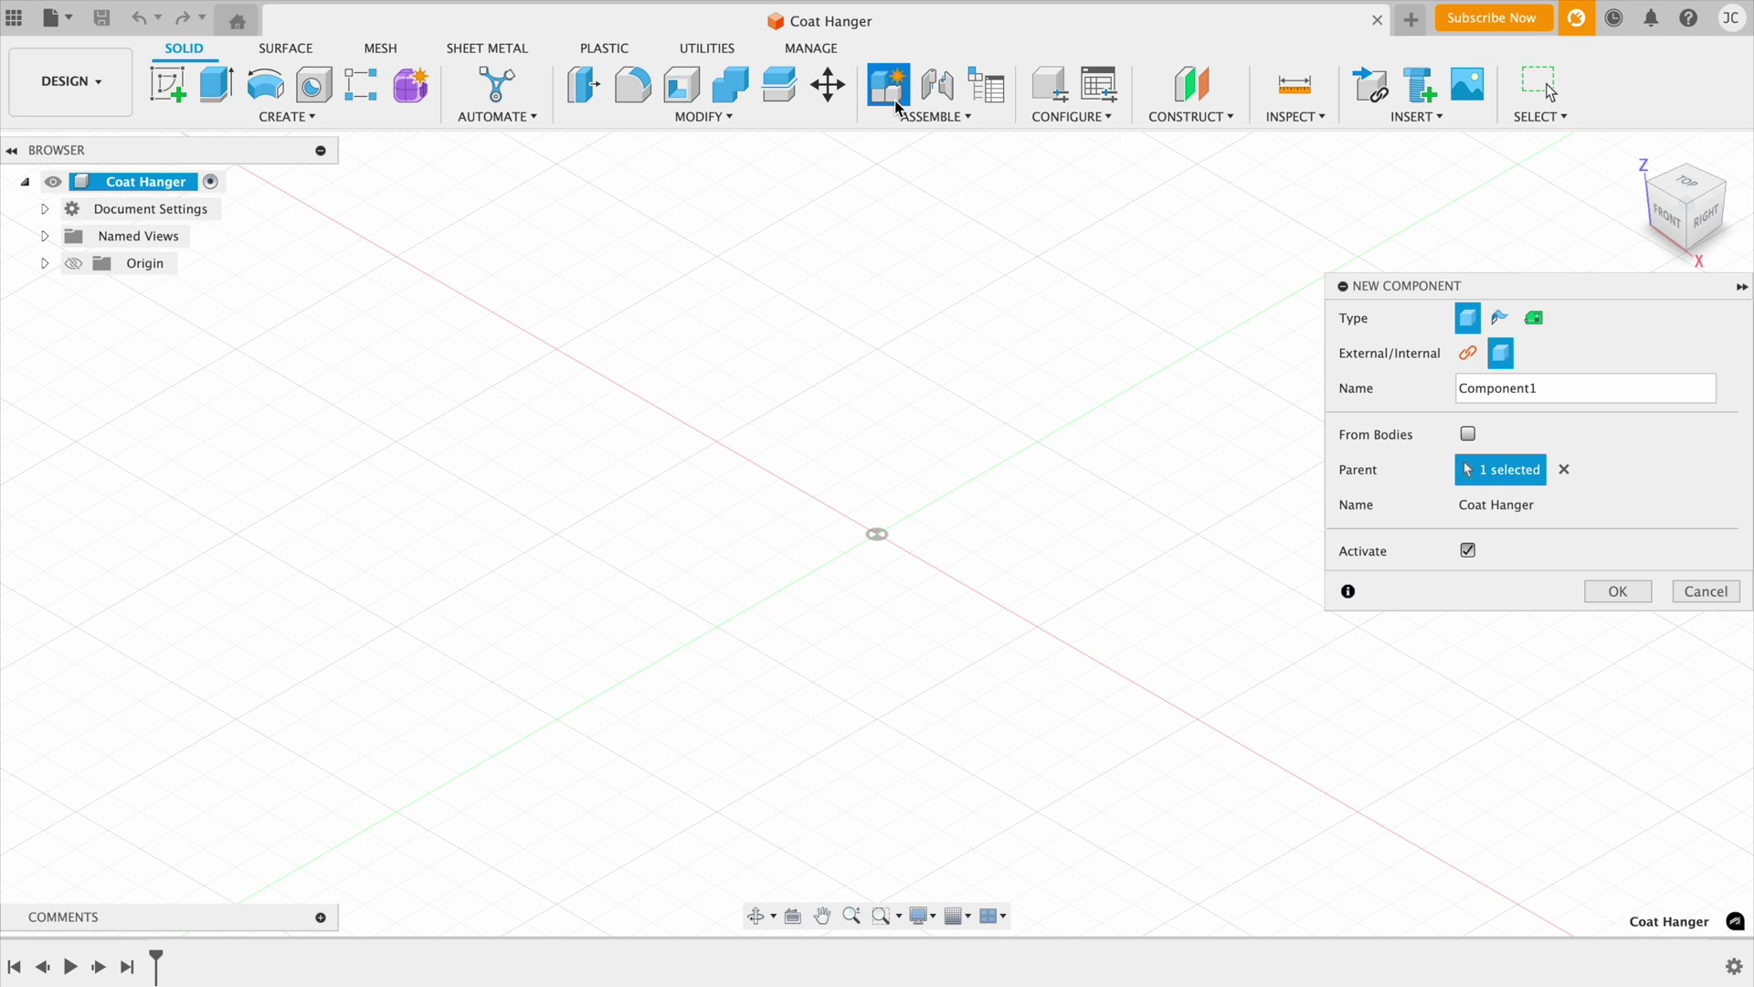
{"action": "type", "text": "Coat Hanger"}
{"action": "left_click", "coordinate": [1619, 594]}
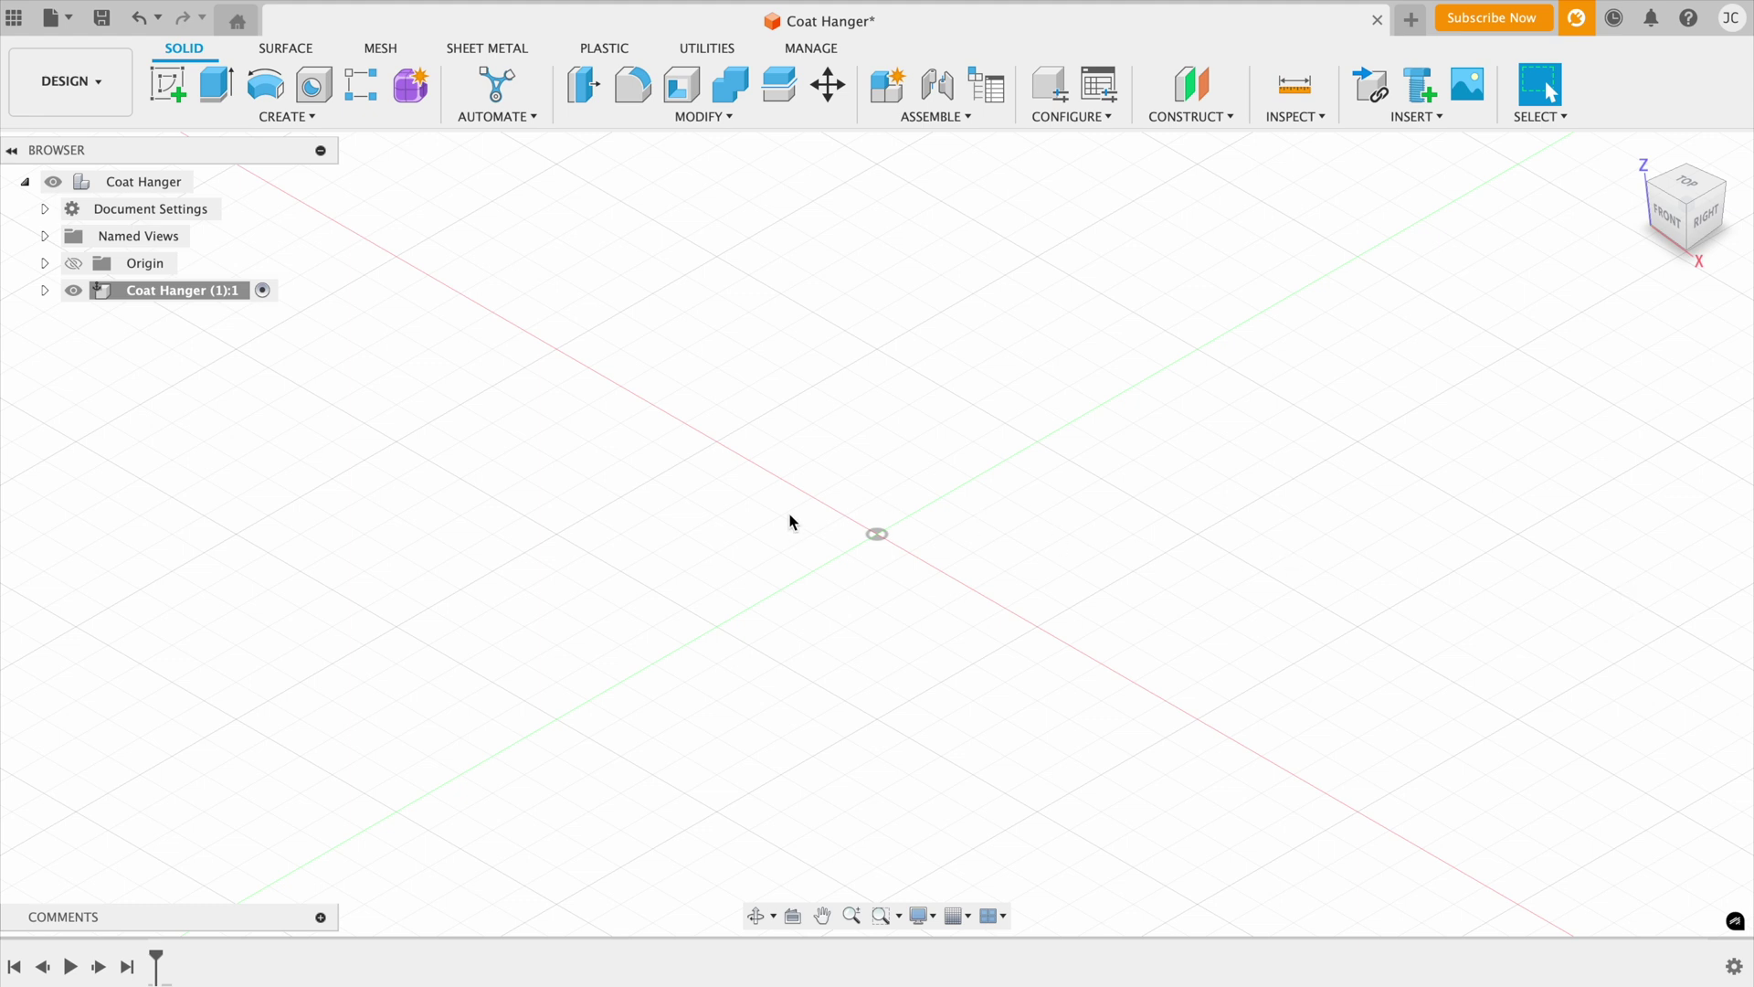
Start a sketch on the front plane and draw a 60 mm vertical line upward from the origin
{"action": "left_click", "coordinate": [178, 96]}
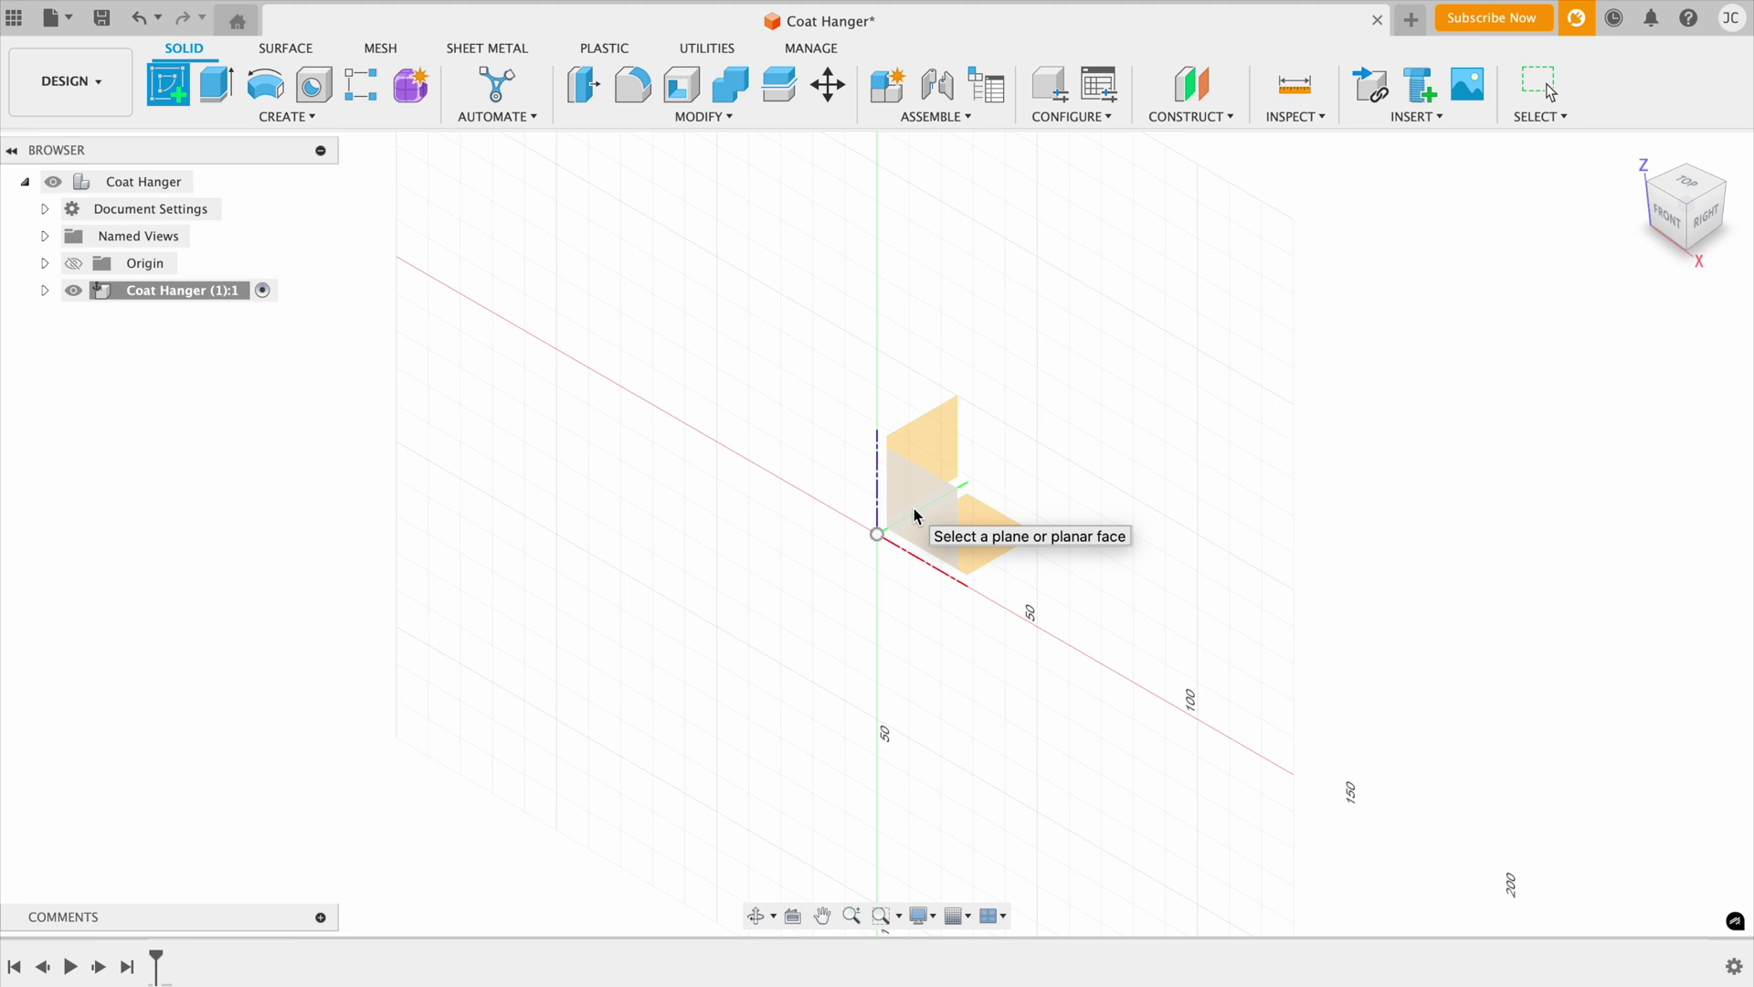
{"action": "left_click", "coordinate": [917, 516]}
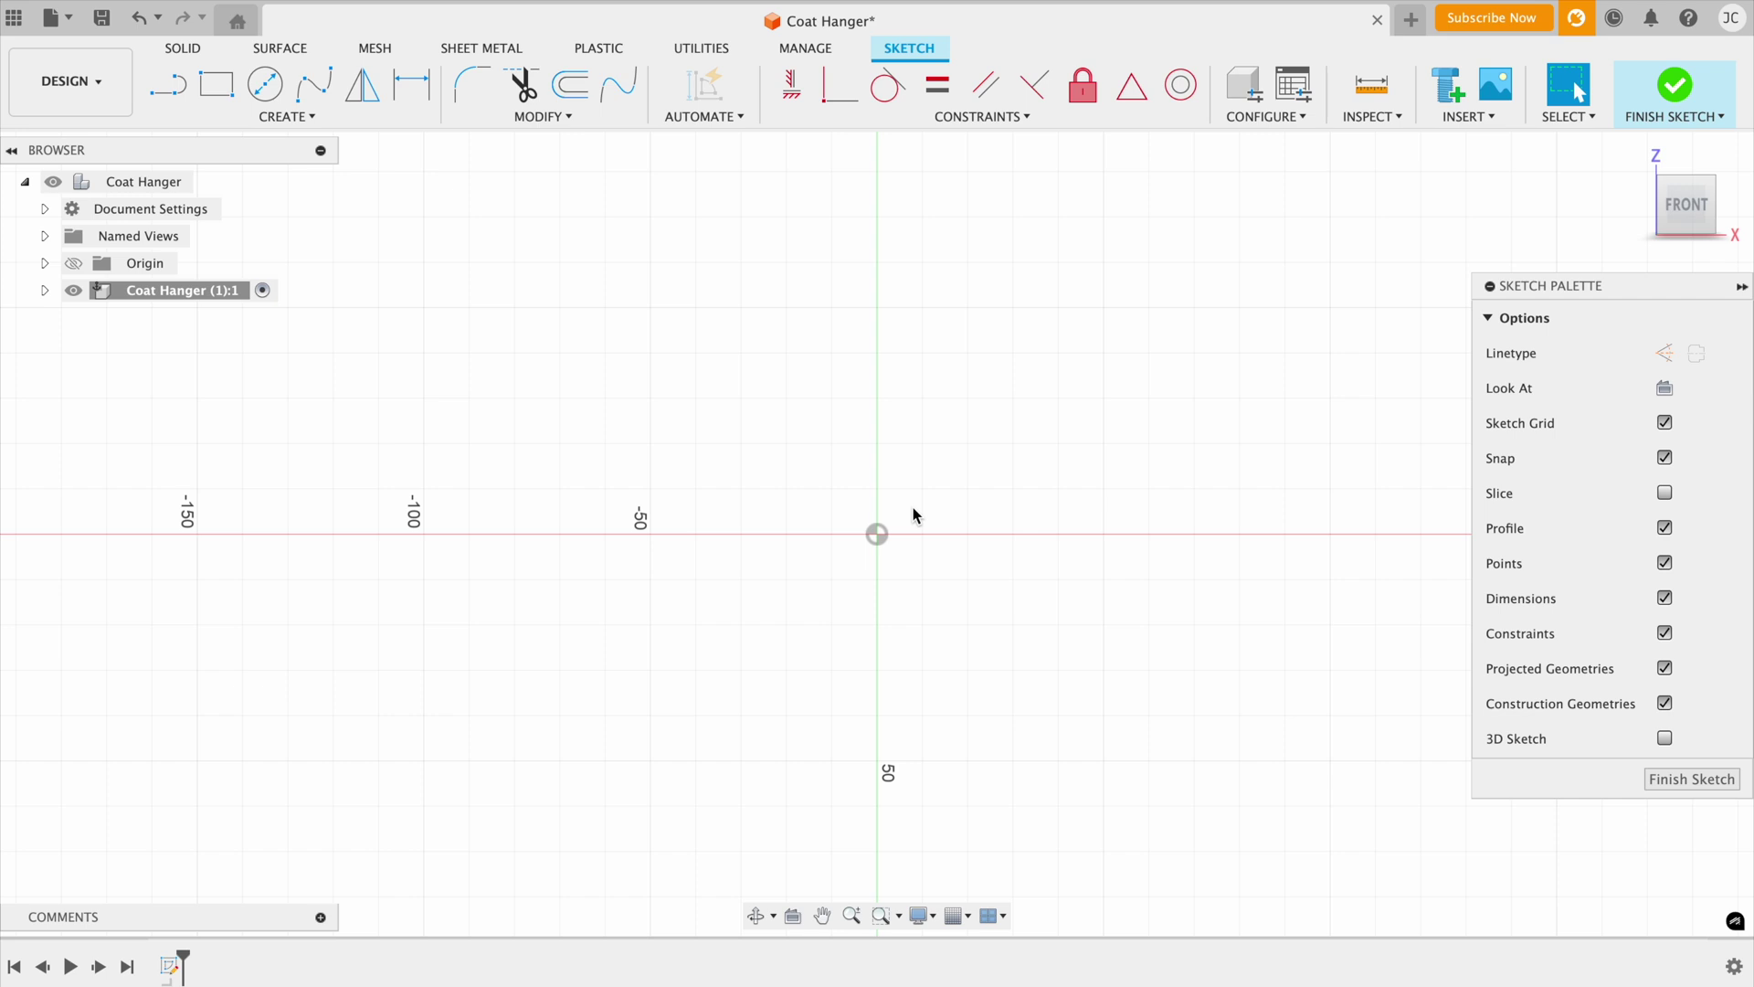
{"action": "left_click", "coordinate": [174, 86]}
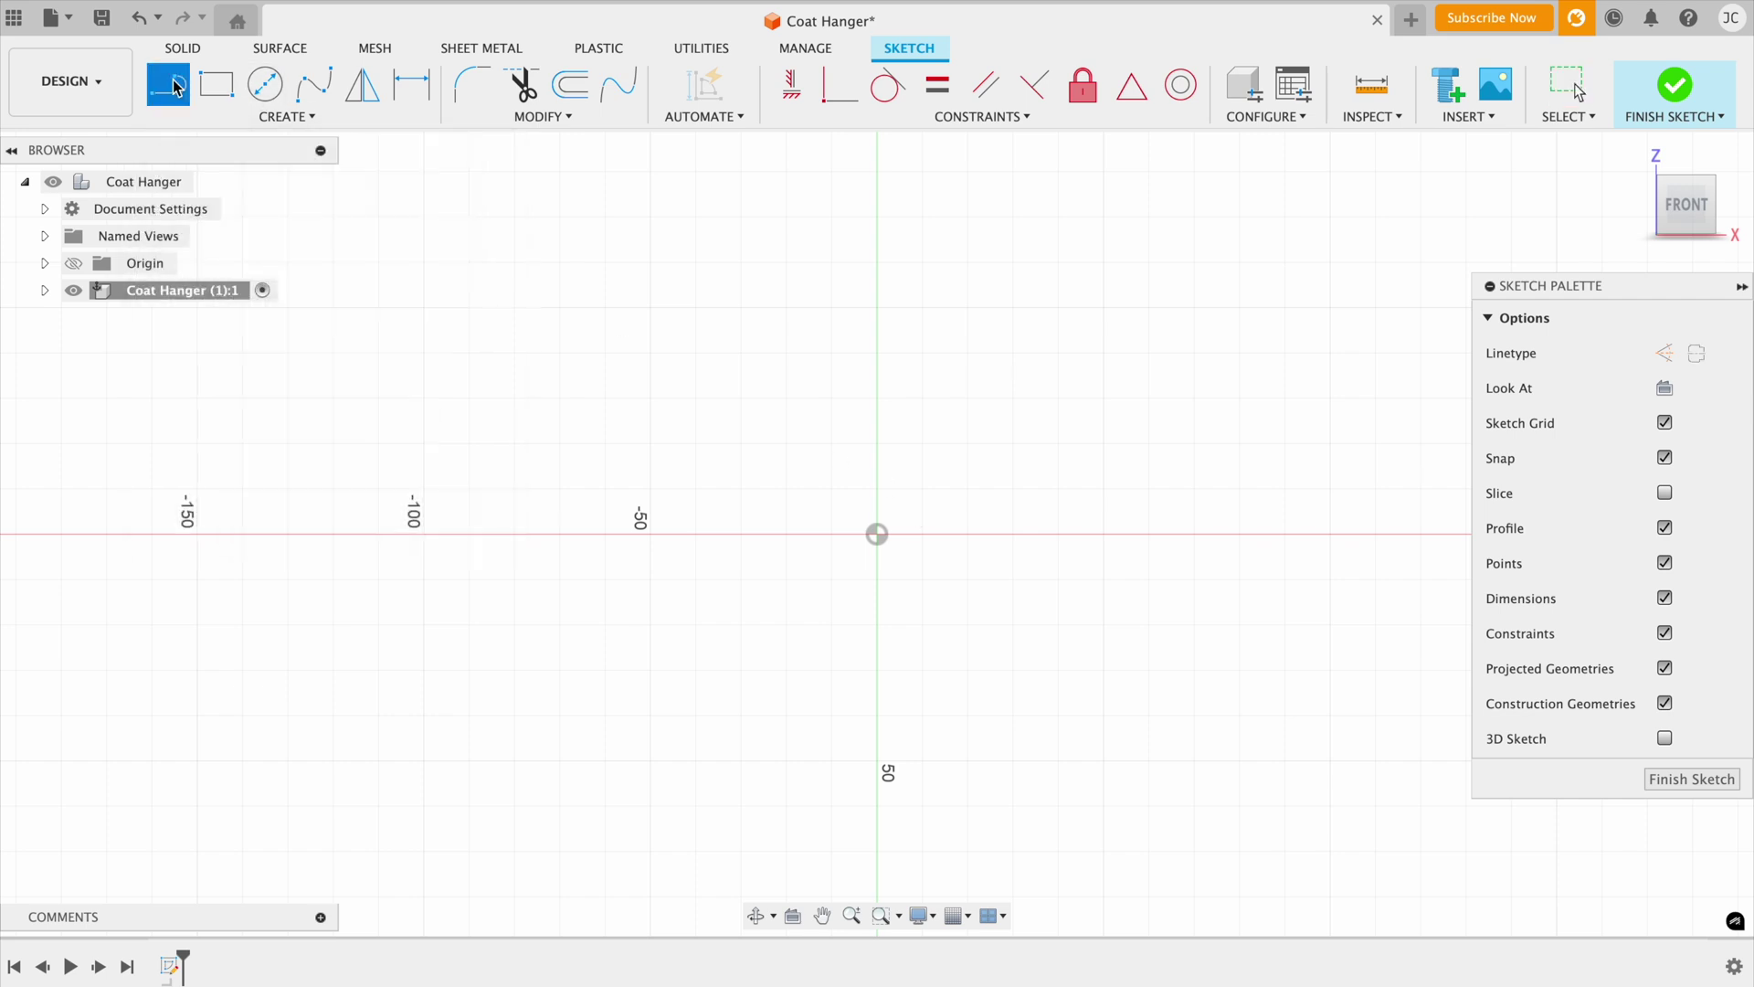
{"action": "left_click", "coordinate": [877, 535]}
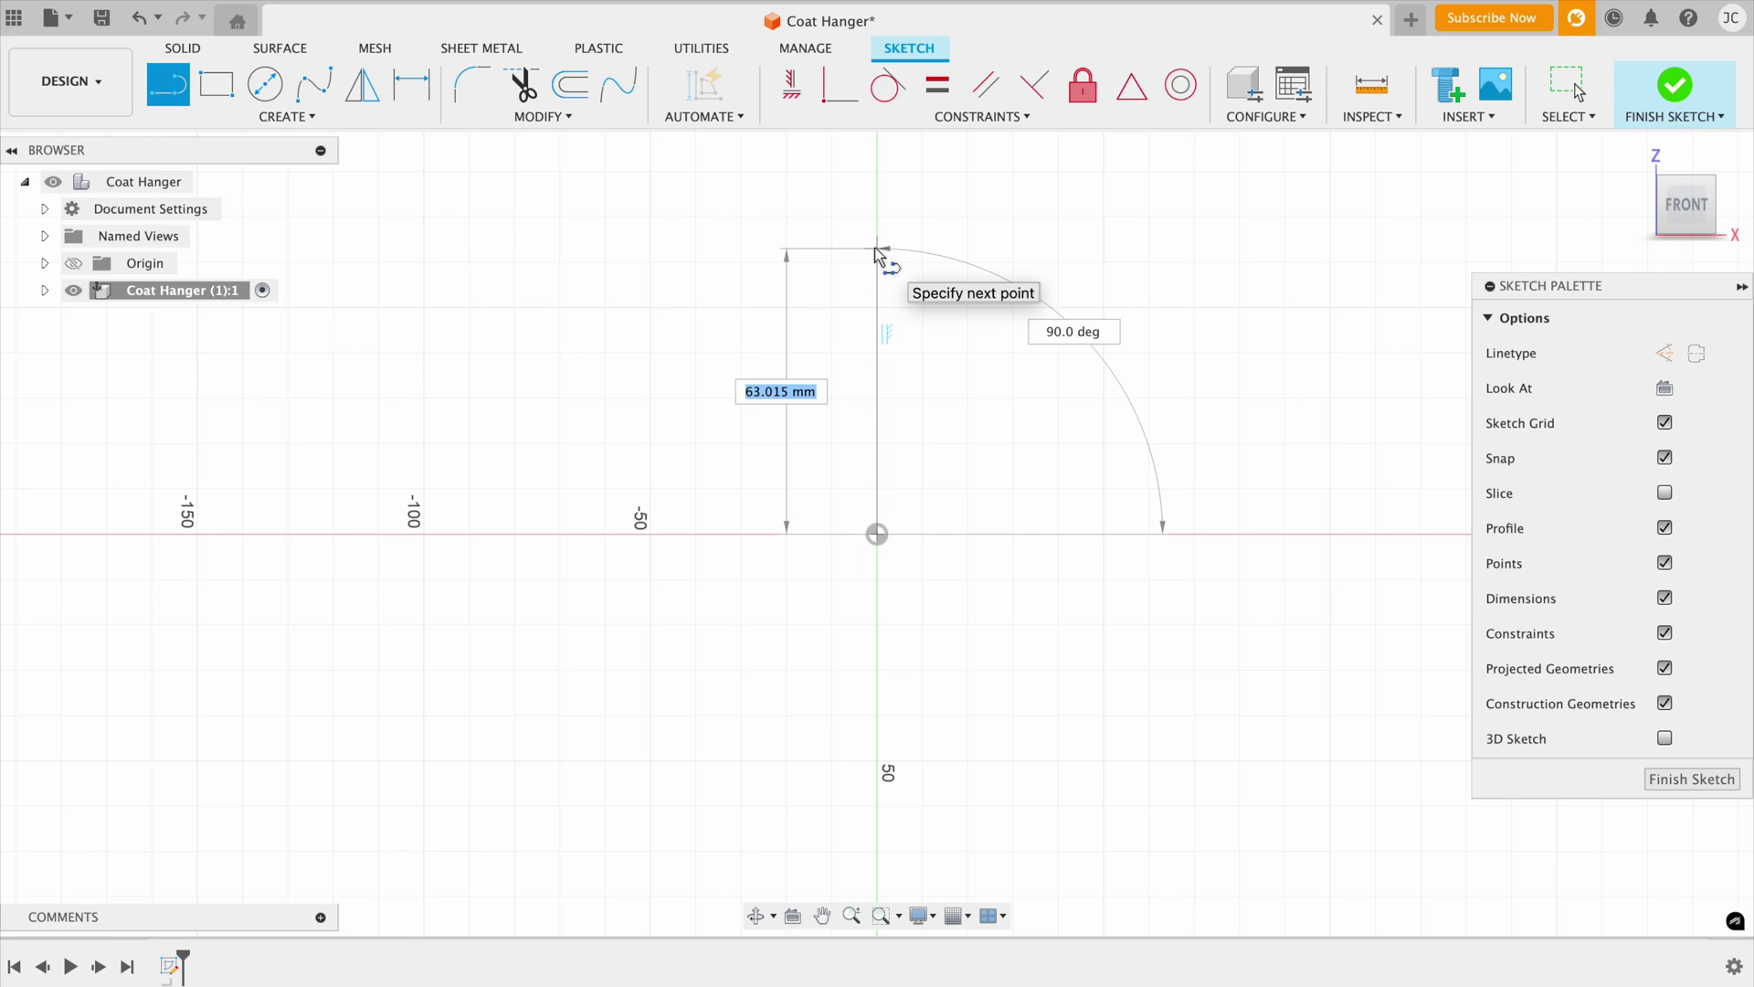
{"action": "type", "text": "60"}
{"action": "key", "text": "Return"}
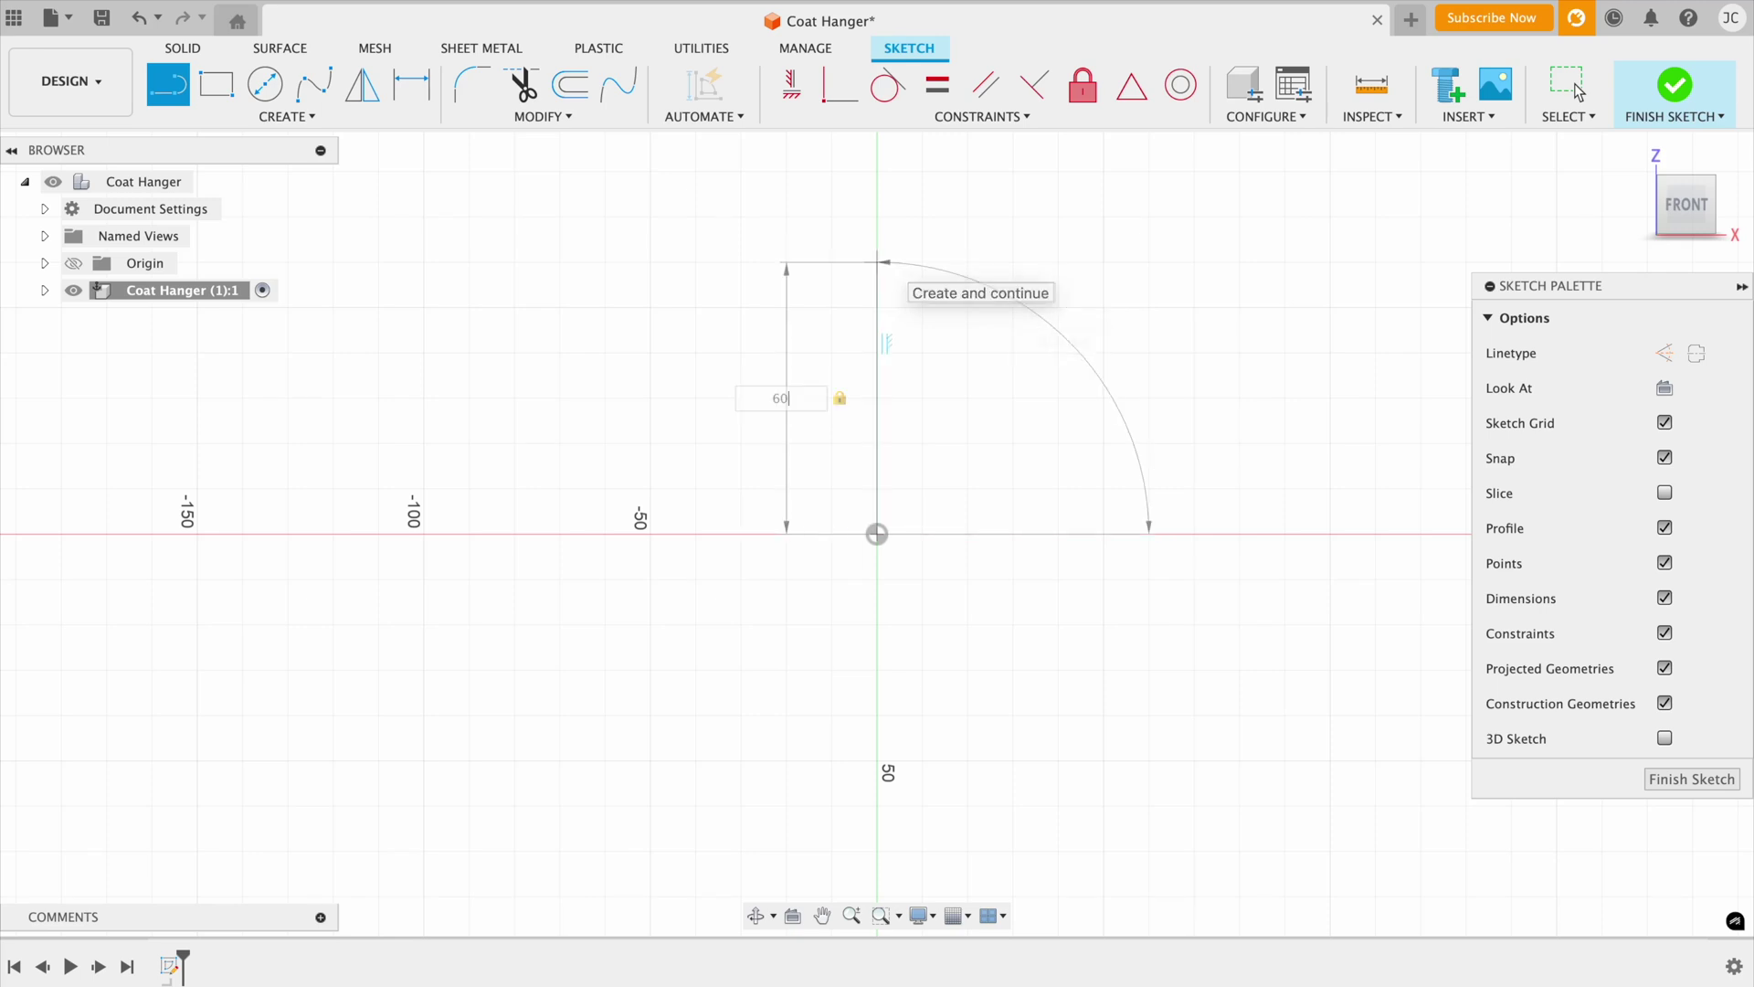
{"action": "left_click", "coordinate": [1578, 91]}
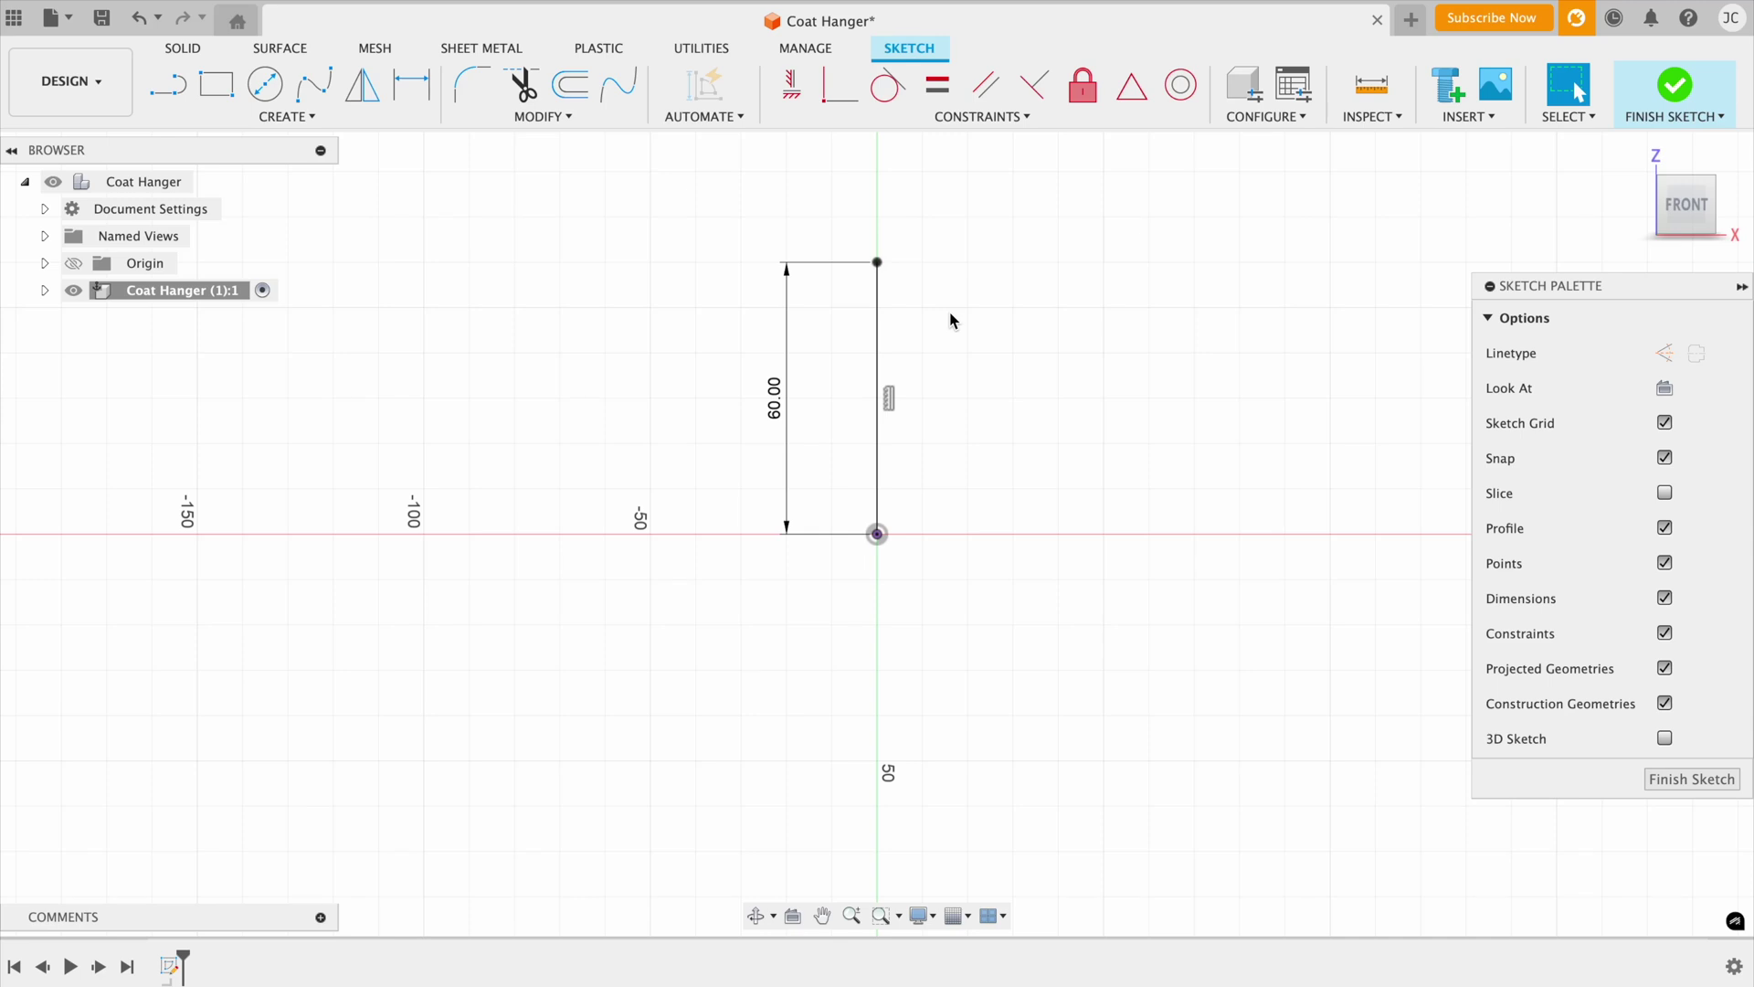
Sketch a loose slanted line to the right of the vertical line and reposition both endpoints, making it about 57 mm long
{"action": "left_click", "coordinate": [172, 95]}
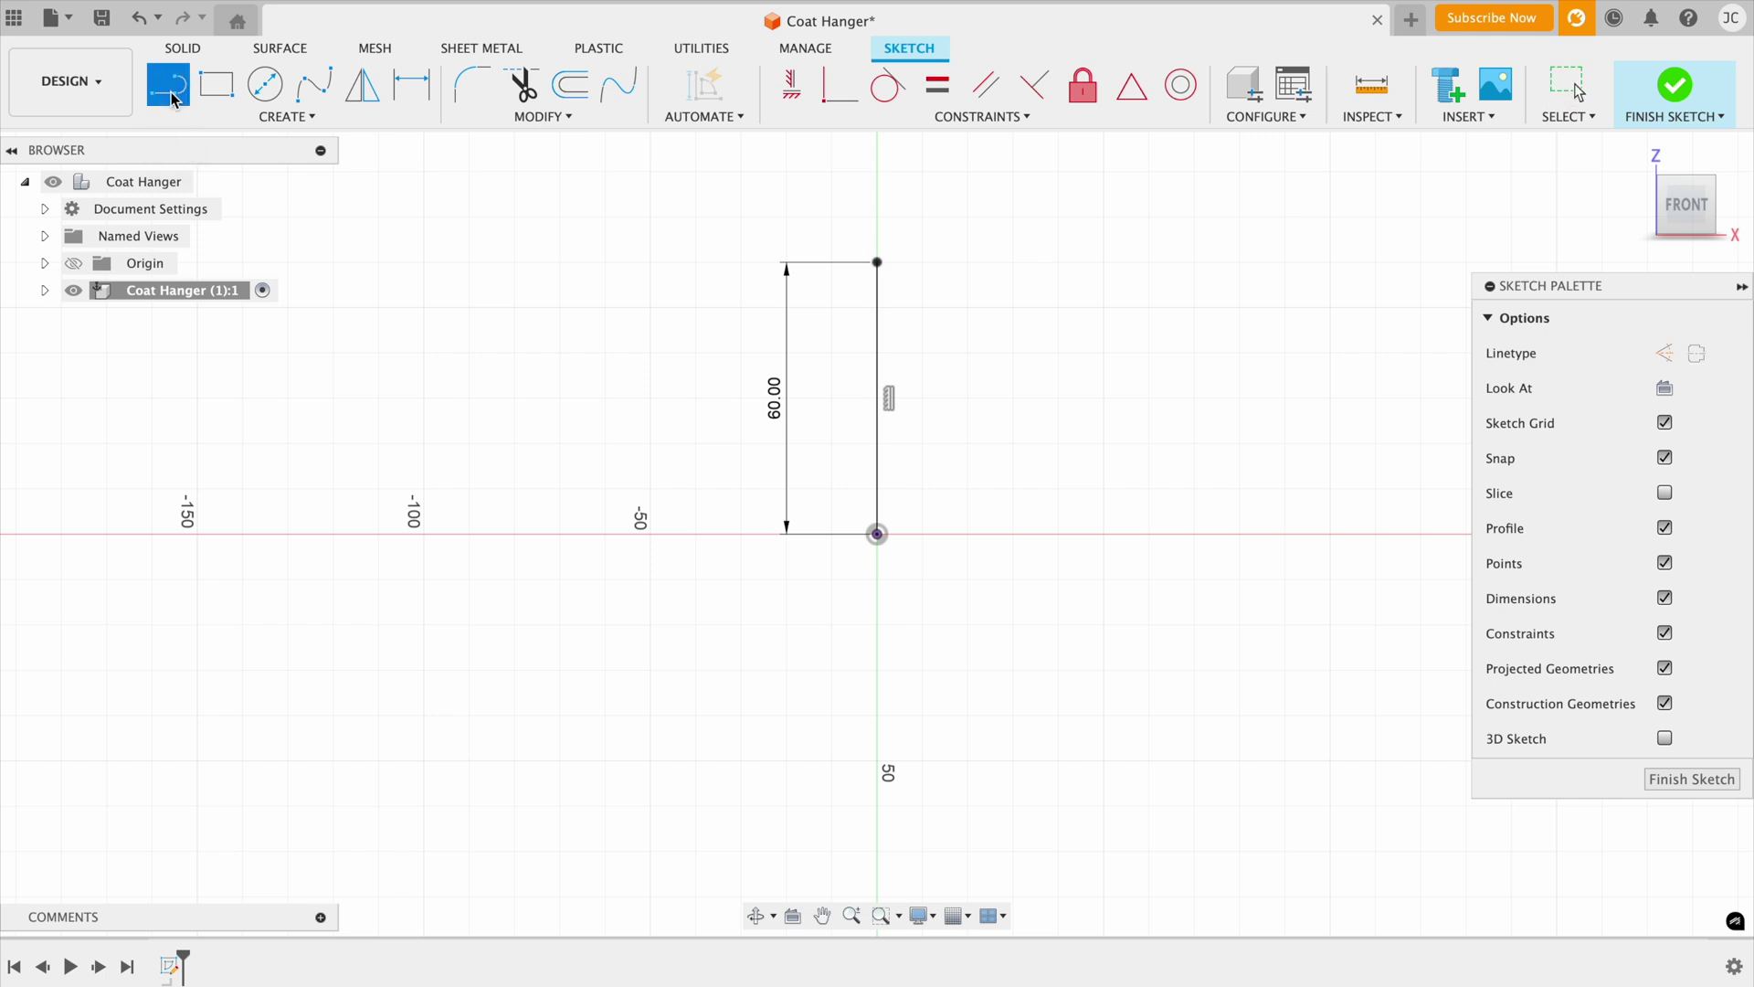
{"action": "left_click", "coordinate": [967, 230]}
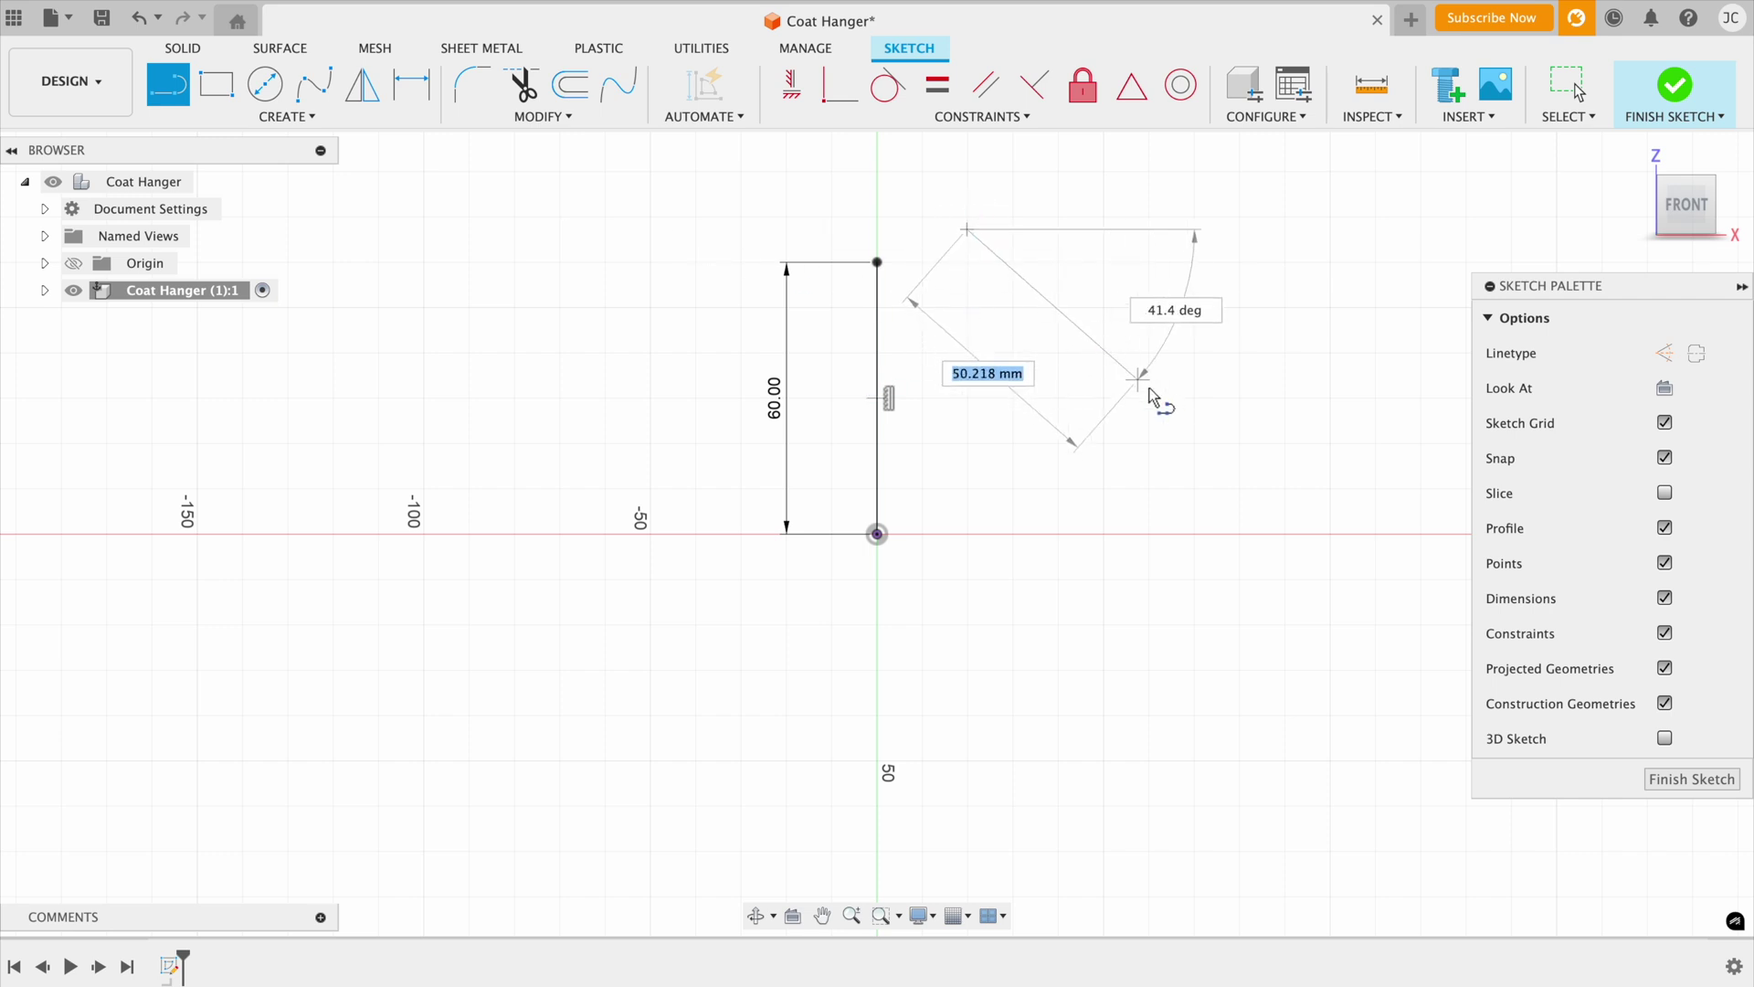
{"action": "left_click", "coordinate": [1184, 418]}
{"action": "key", "text": "Escape"}
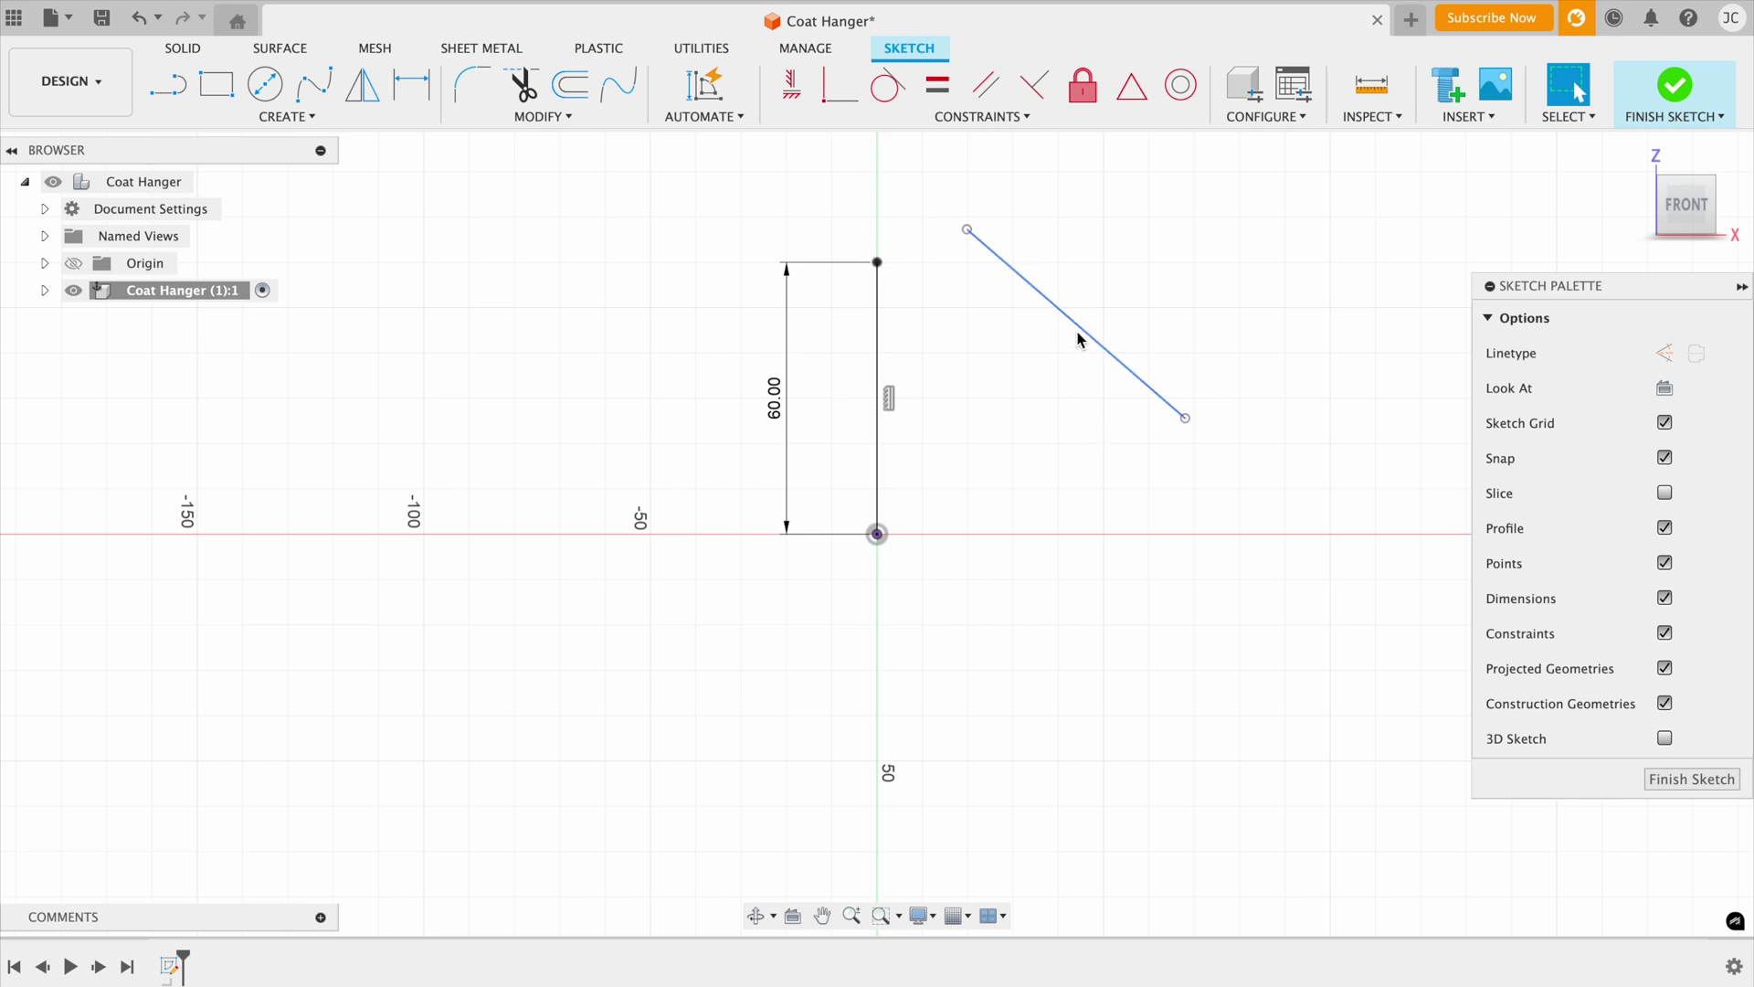
{"action": "mouse_move", "coordinate": [1185, 418]}
{"action": "left_mouse_down"}
{"action": "mouse_move", "coordinate": [1197, 303]}
{"action": "mouse_move", "coordinate": [1063, 215]}
{"action": "mouse_move", "coordinate": [1206, 474]}
{"action": "mouse_move", "coordinate": [1229, 359]}
{"action": "left_mouse_up"}
{"action": "left_click_drag", "start_coordinate": [969, 229], "coordinate": [996, 250]}
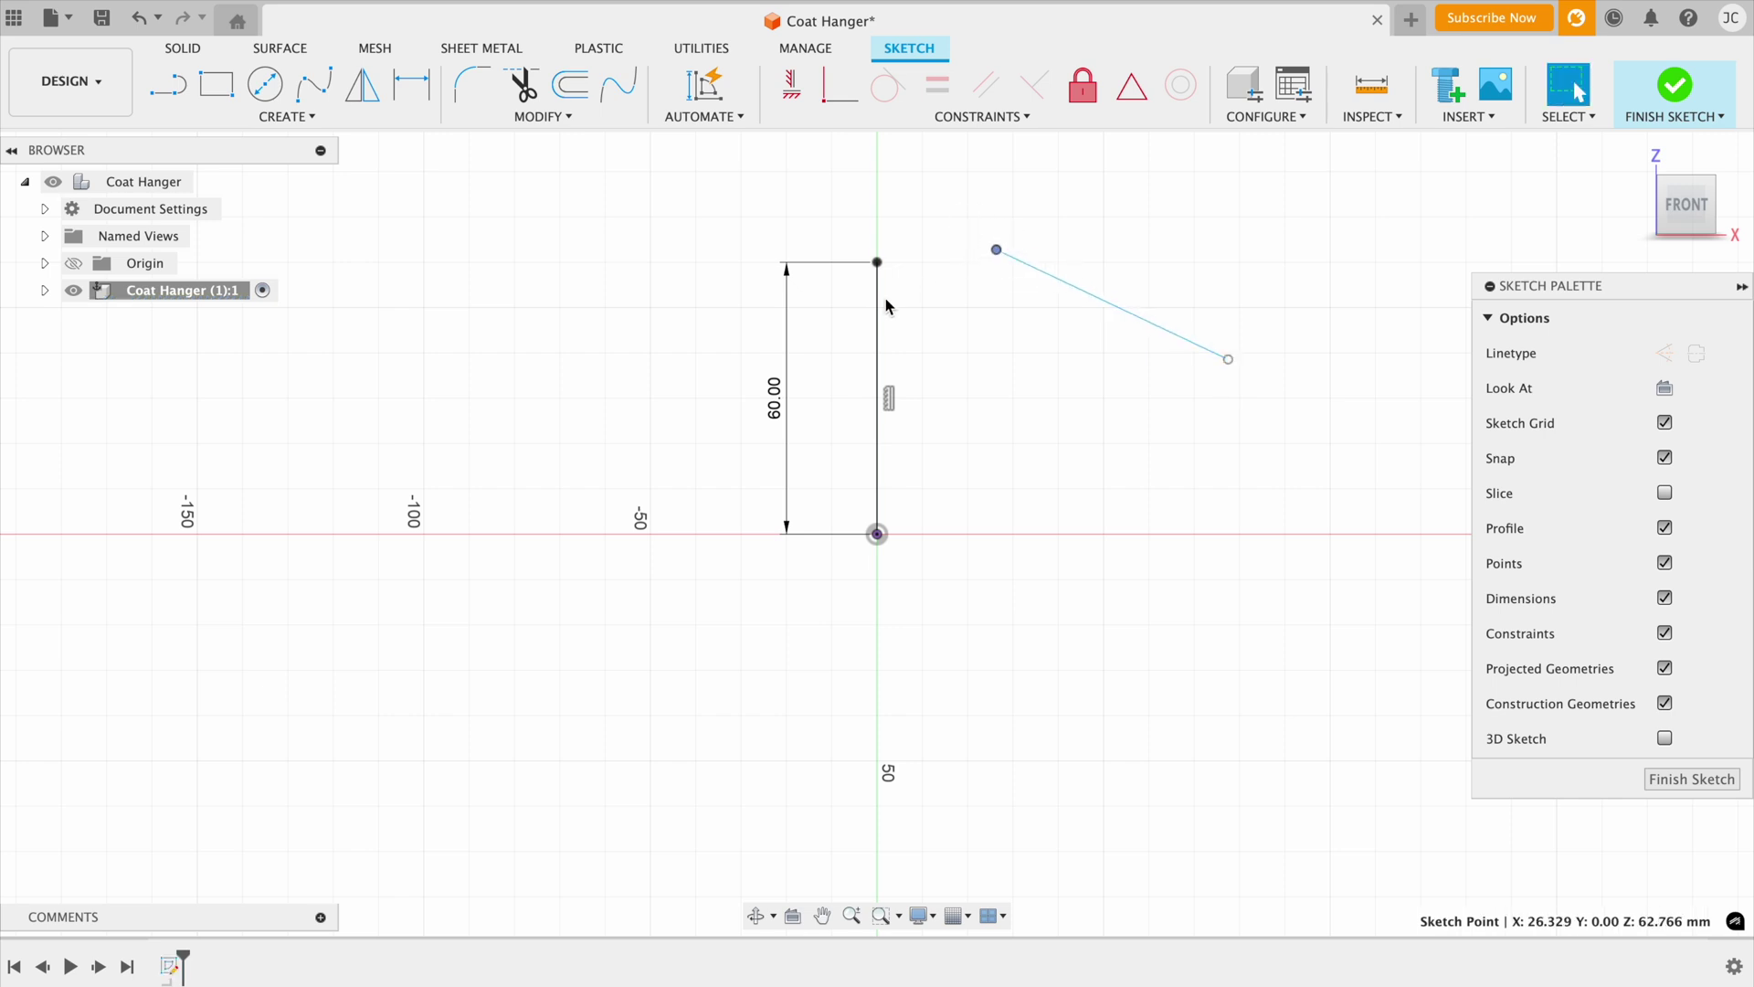
Delete the loose slanted line beside the vertical line from the sketch
{"action": "left_click", "coordinate": [878, 306]}
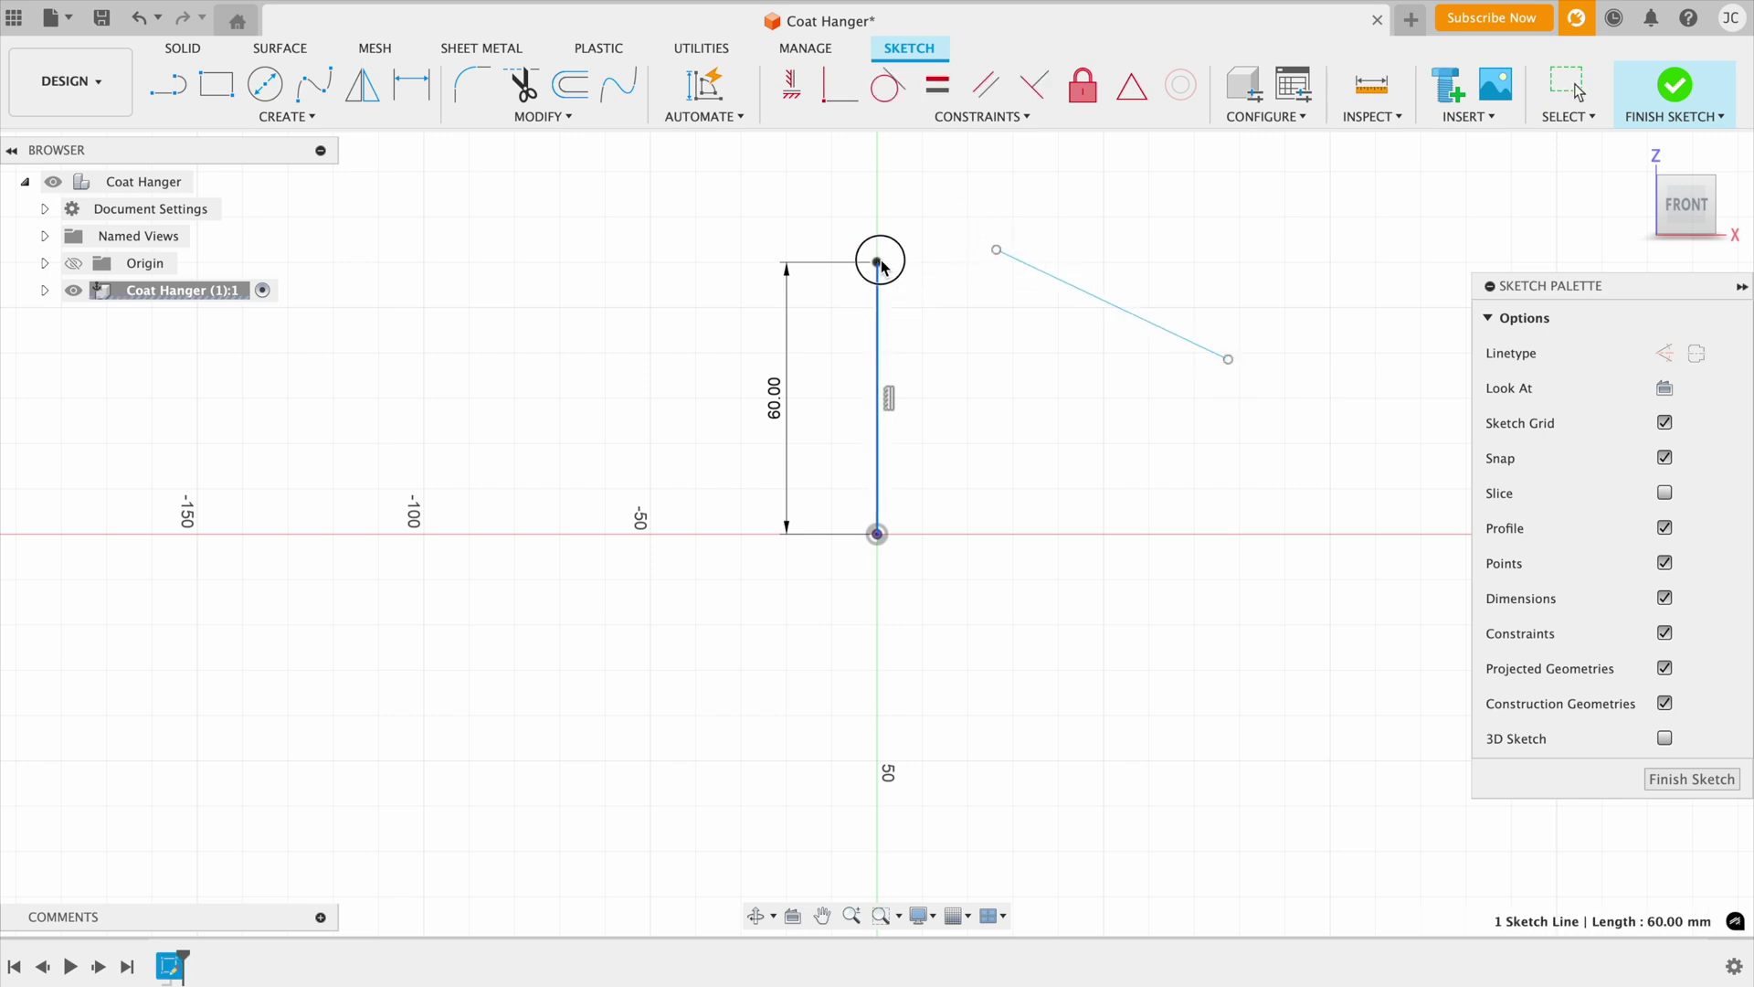
{"action": "left_click", "coordinate": [932, 335]}
{"action": "left_click", "coordinate": [1056, 286]}
{"action": "left_click", "coordinate": [1056, 286]}
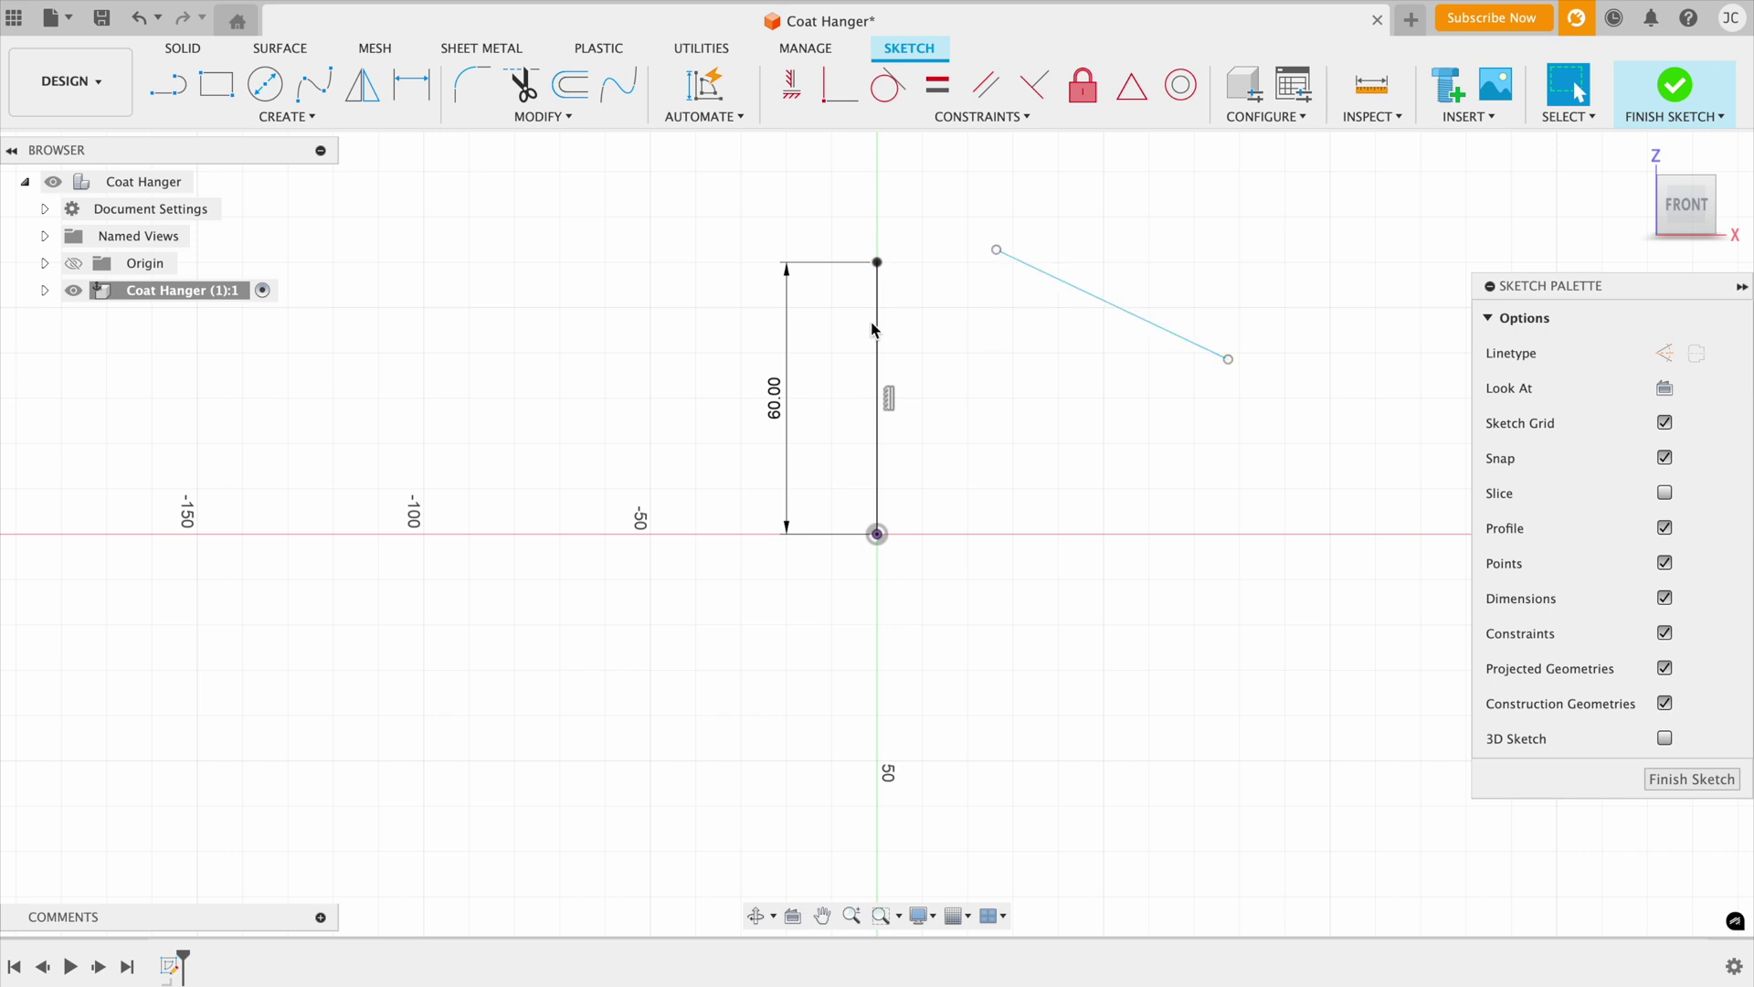
{"action": "left_click", "coordinate": [1040, 288]}
{"action": "left_click", "coordinate": [1040, 283]}
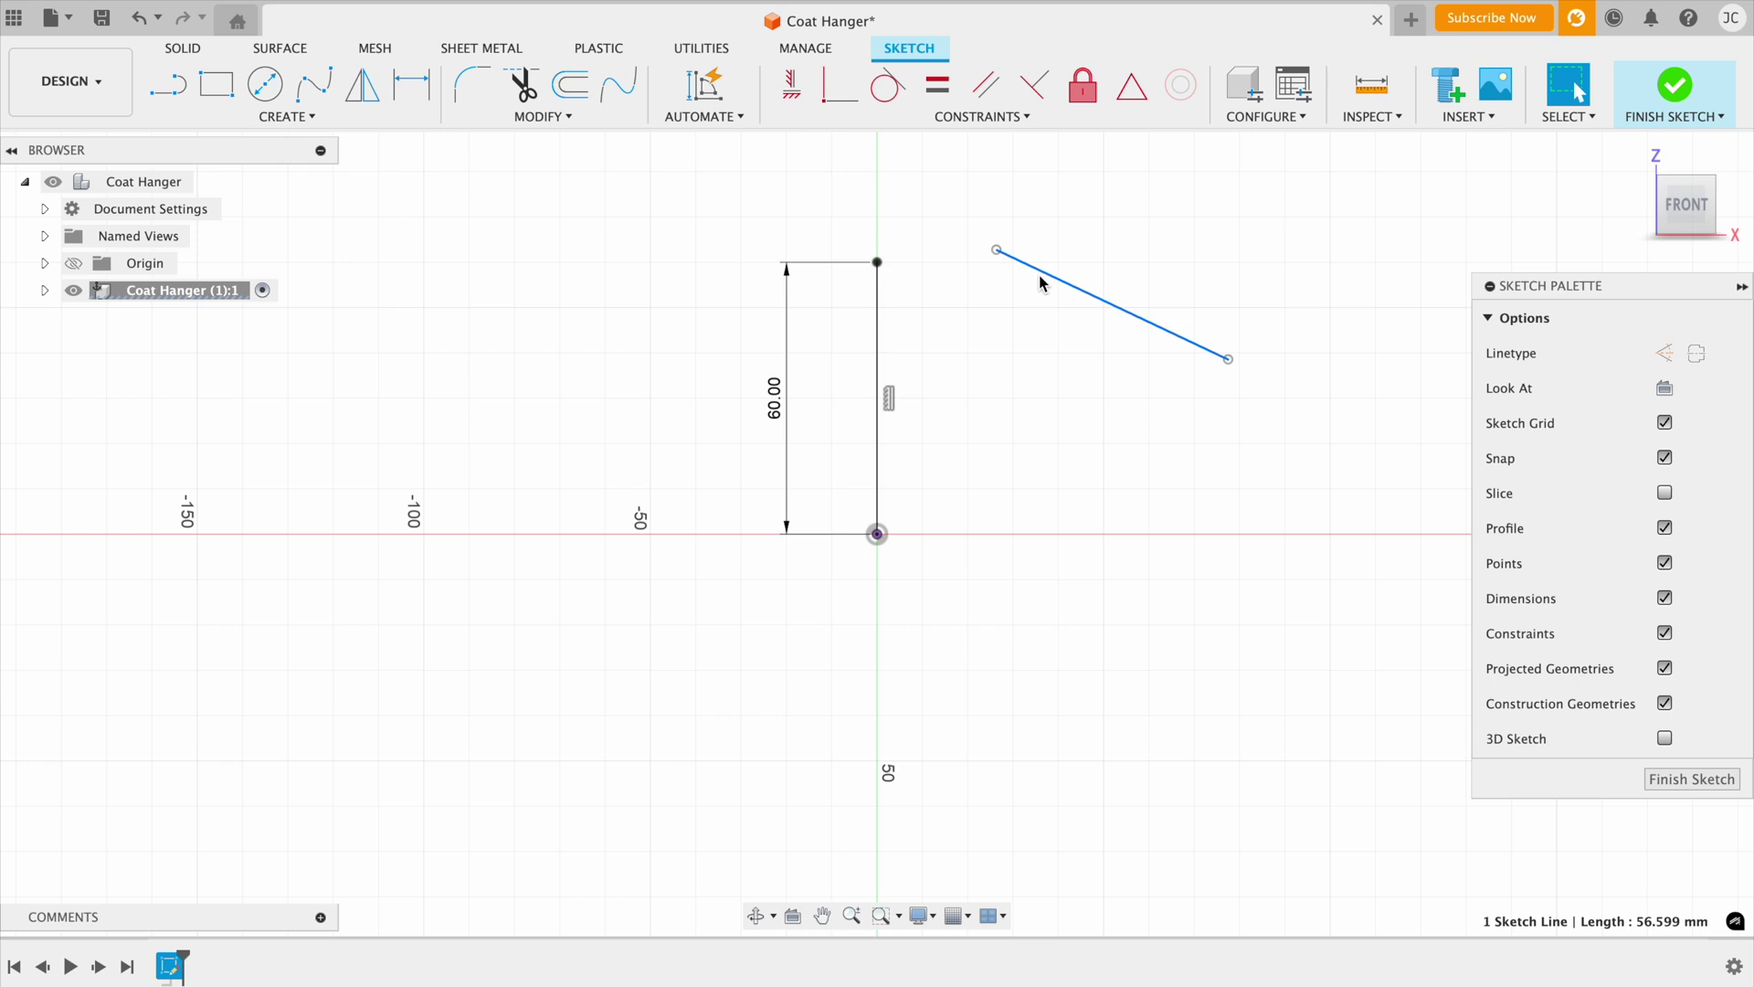
{"action": "key", "text": "Delete"}
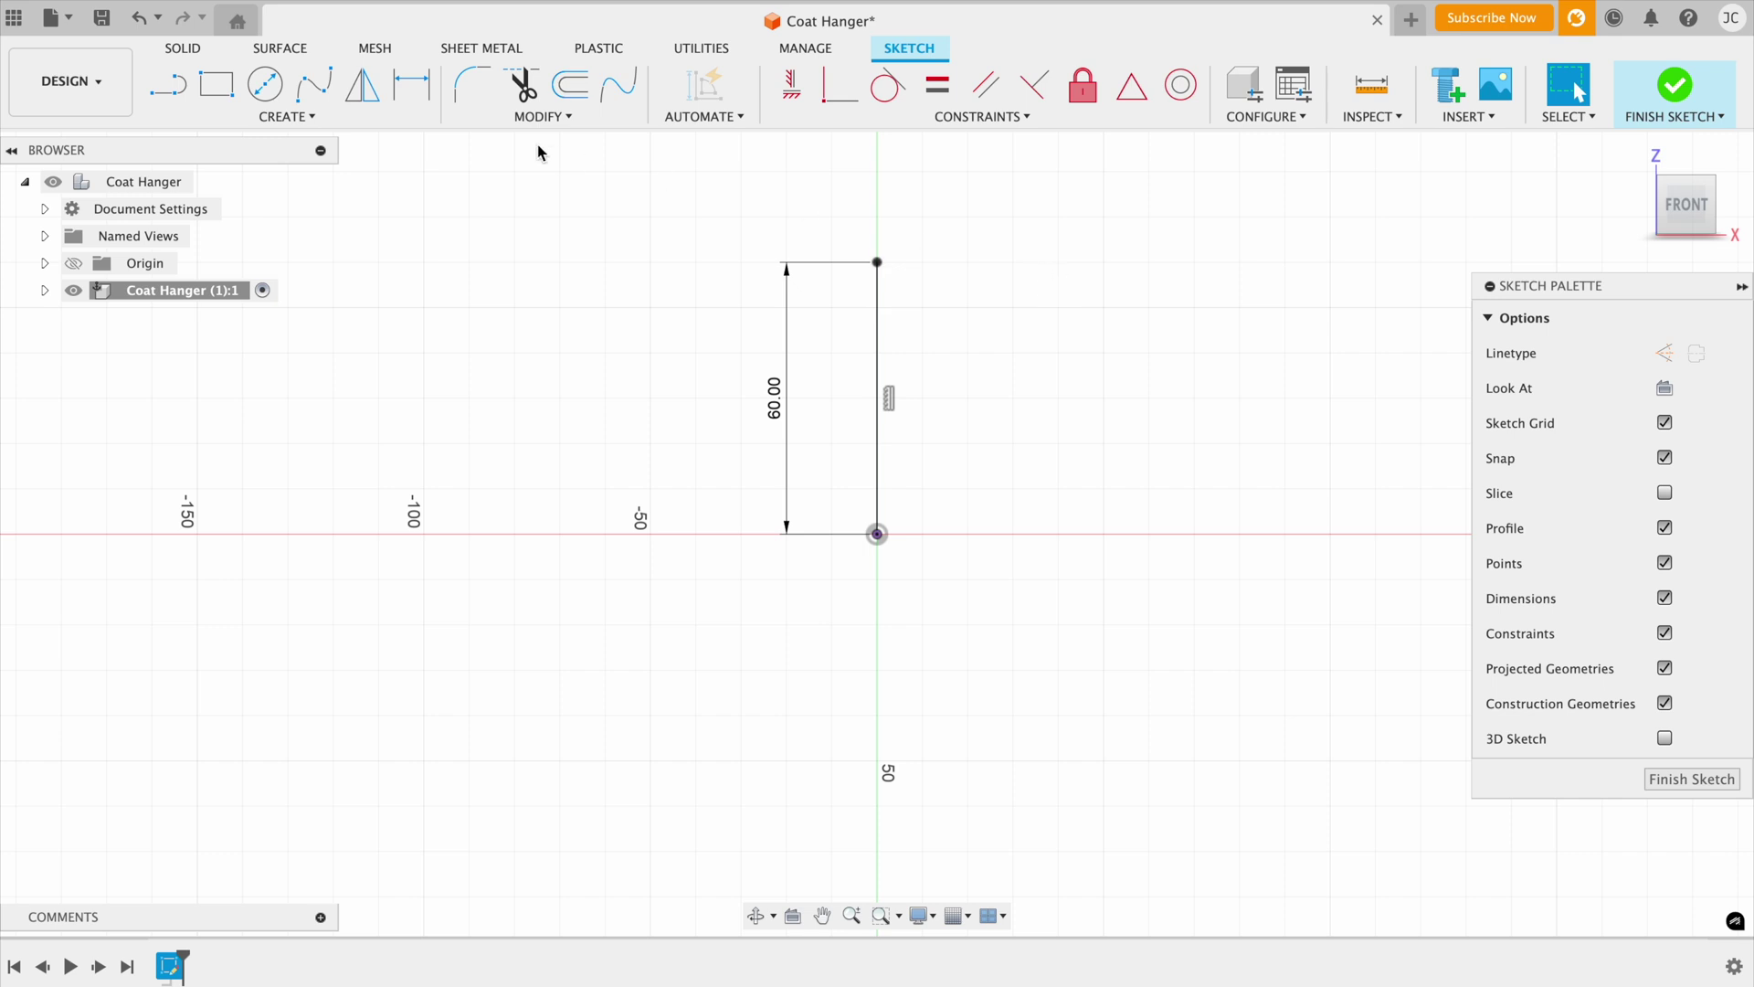
Draw a 50 mm horizontal line to the right from the upper end of the vertical line
{"action": "left_click", "coordinate": [180, 92]}
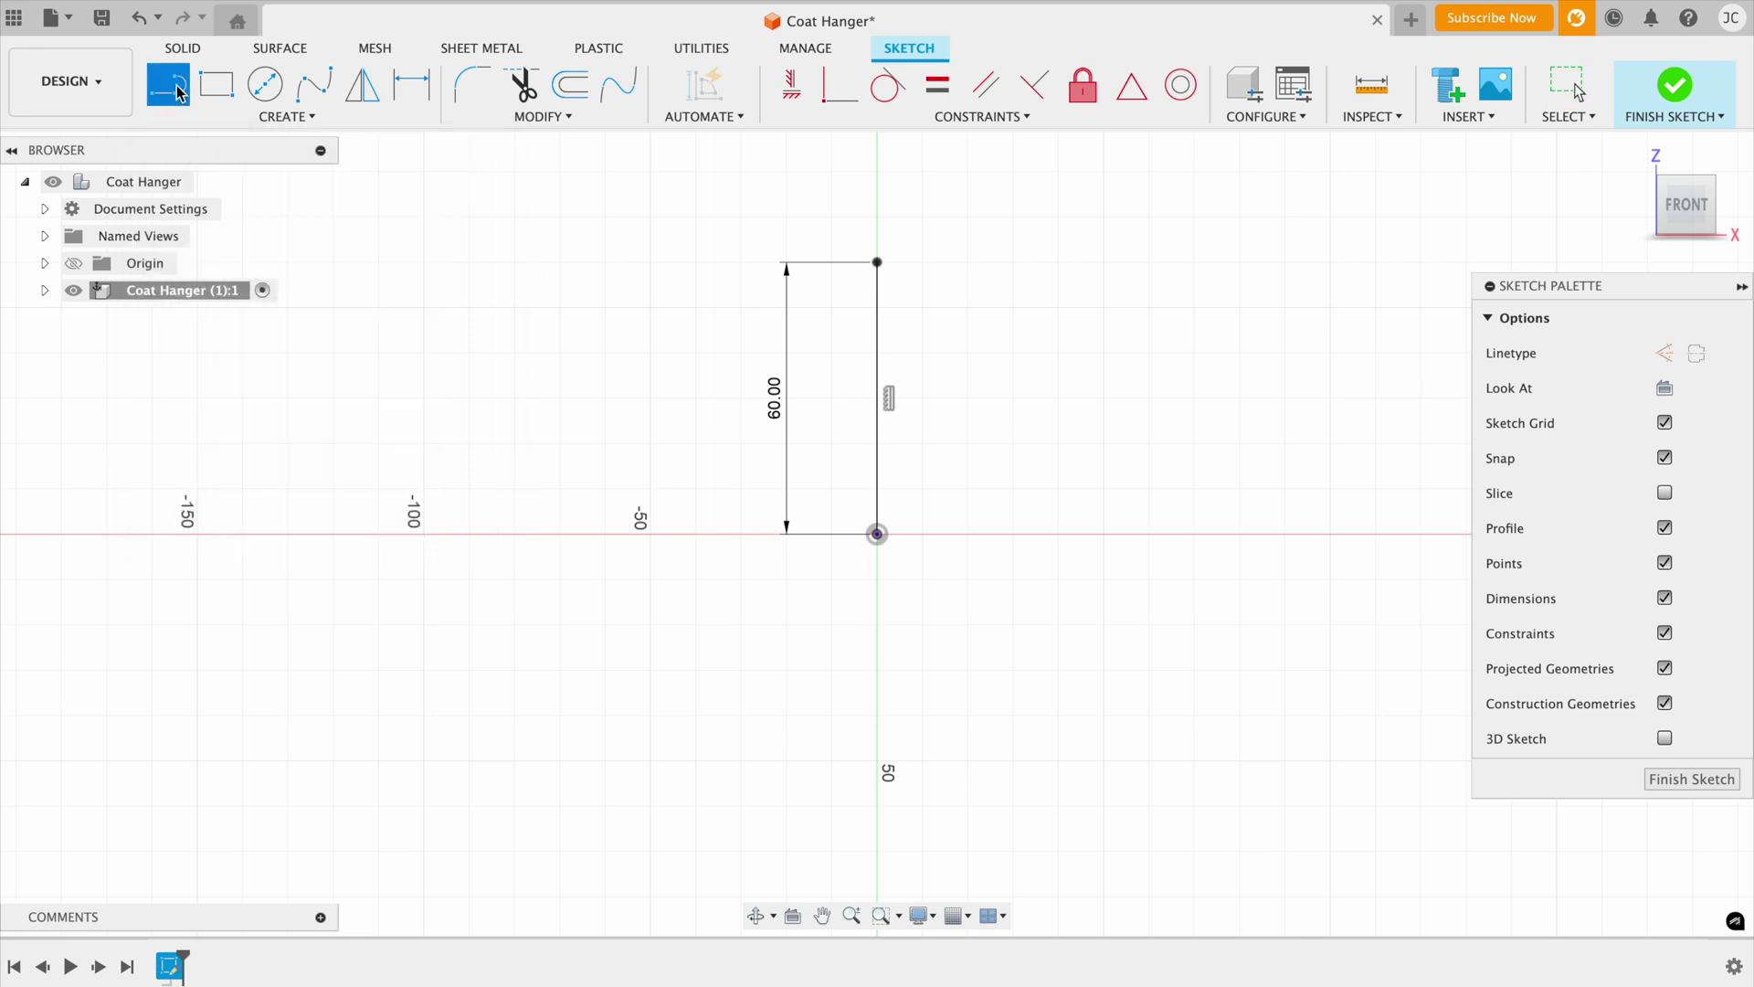
{"action": "left_click", "coordinate": [877, 263]}
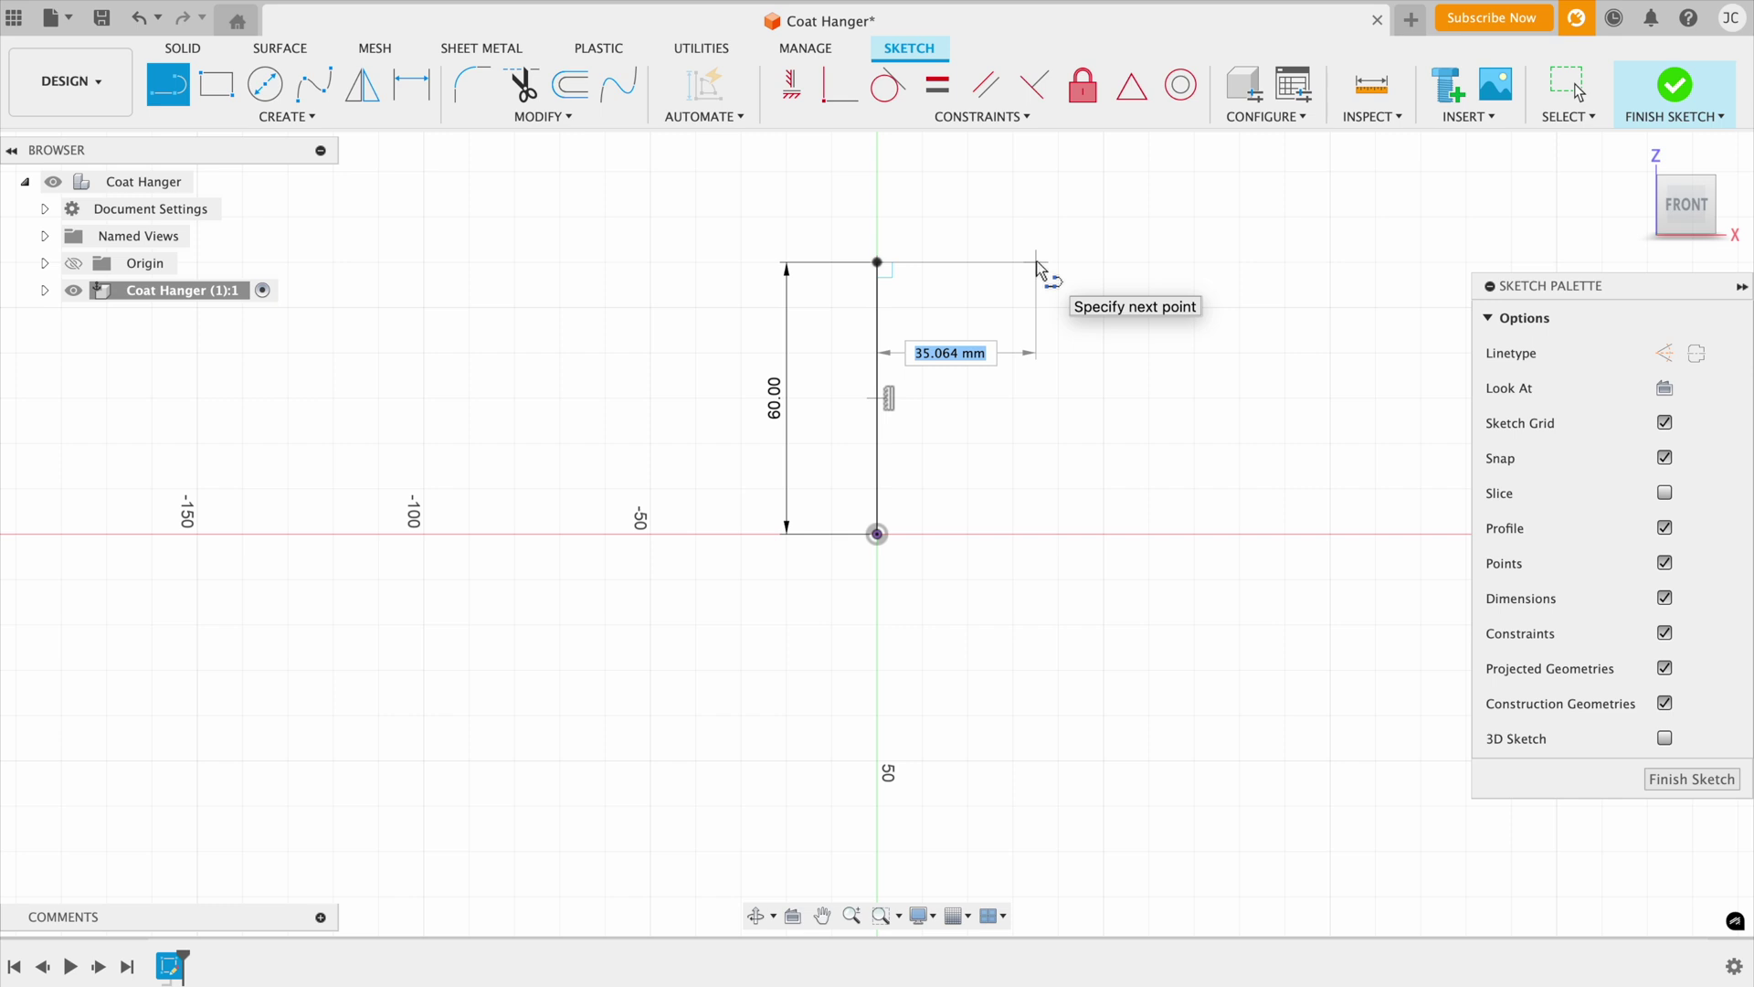
{"action": "type", "text": "50"}
{"action": "key", "text": "Tab"}
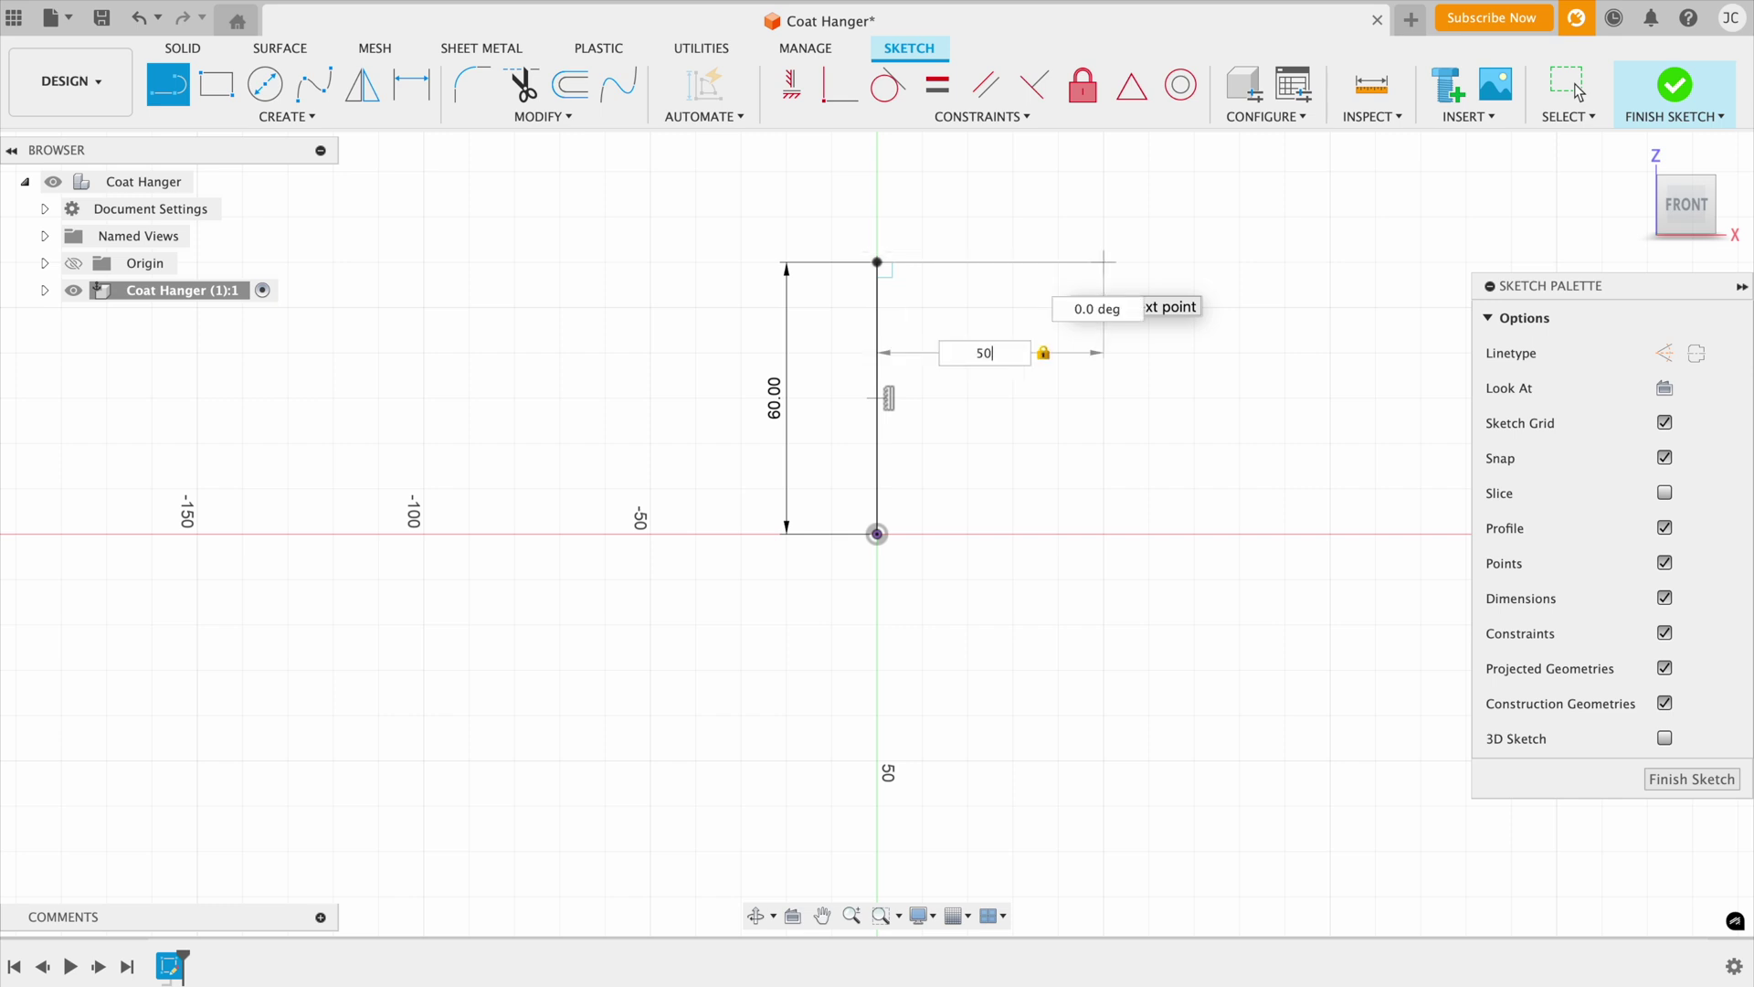
{"action": "left_click", "coordinate": [1578, 91]}
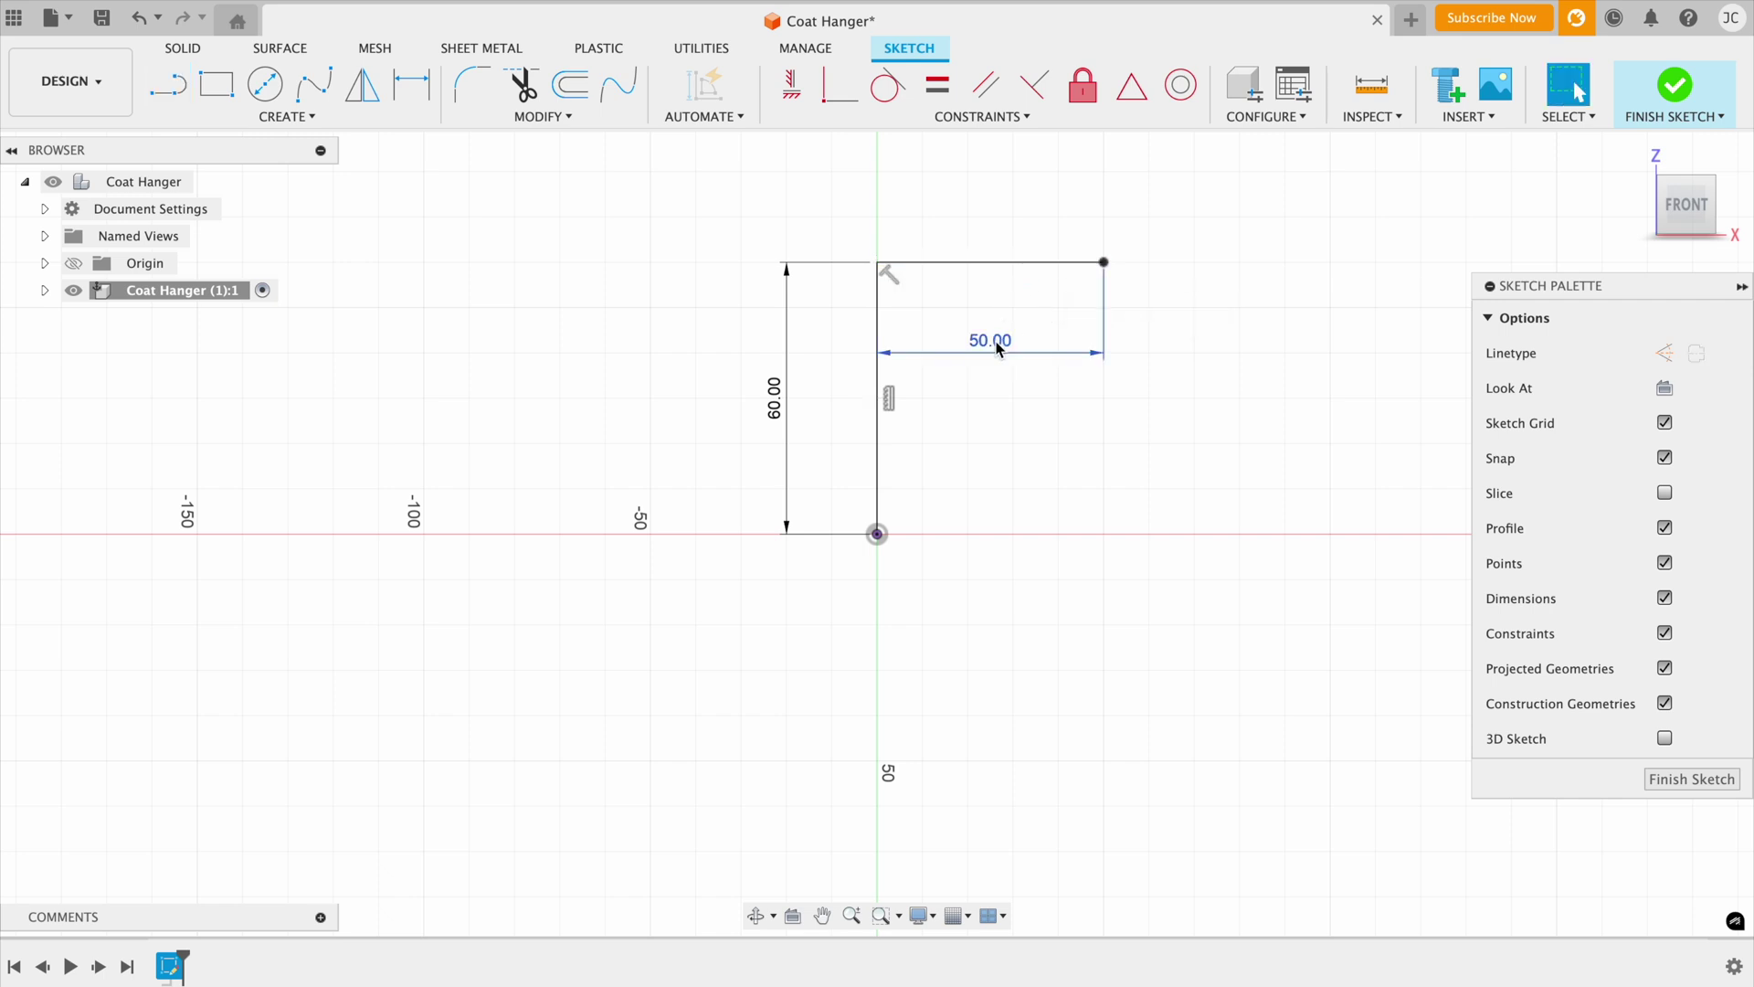
Move the horizontal line's length dimension so it sits above the line
{"action": "left_click_drag", "start_coordinate": [996, 348], "coordinate": [988, 182]}
{"action": "left_click_drag", "start_coordinate": [991, 180], "coordinate": [992, 194]}
{"action": "key", "text": "Escape"}
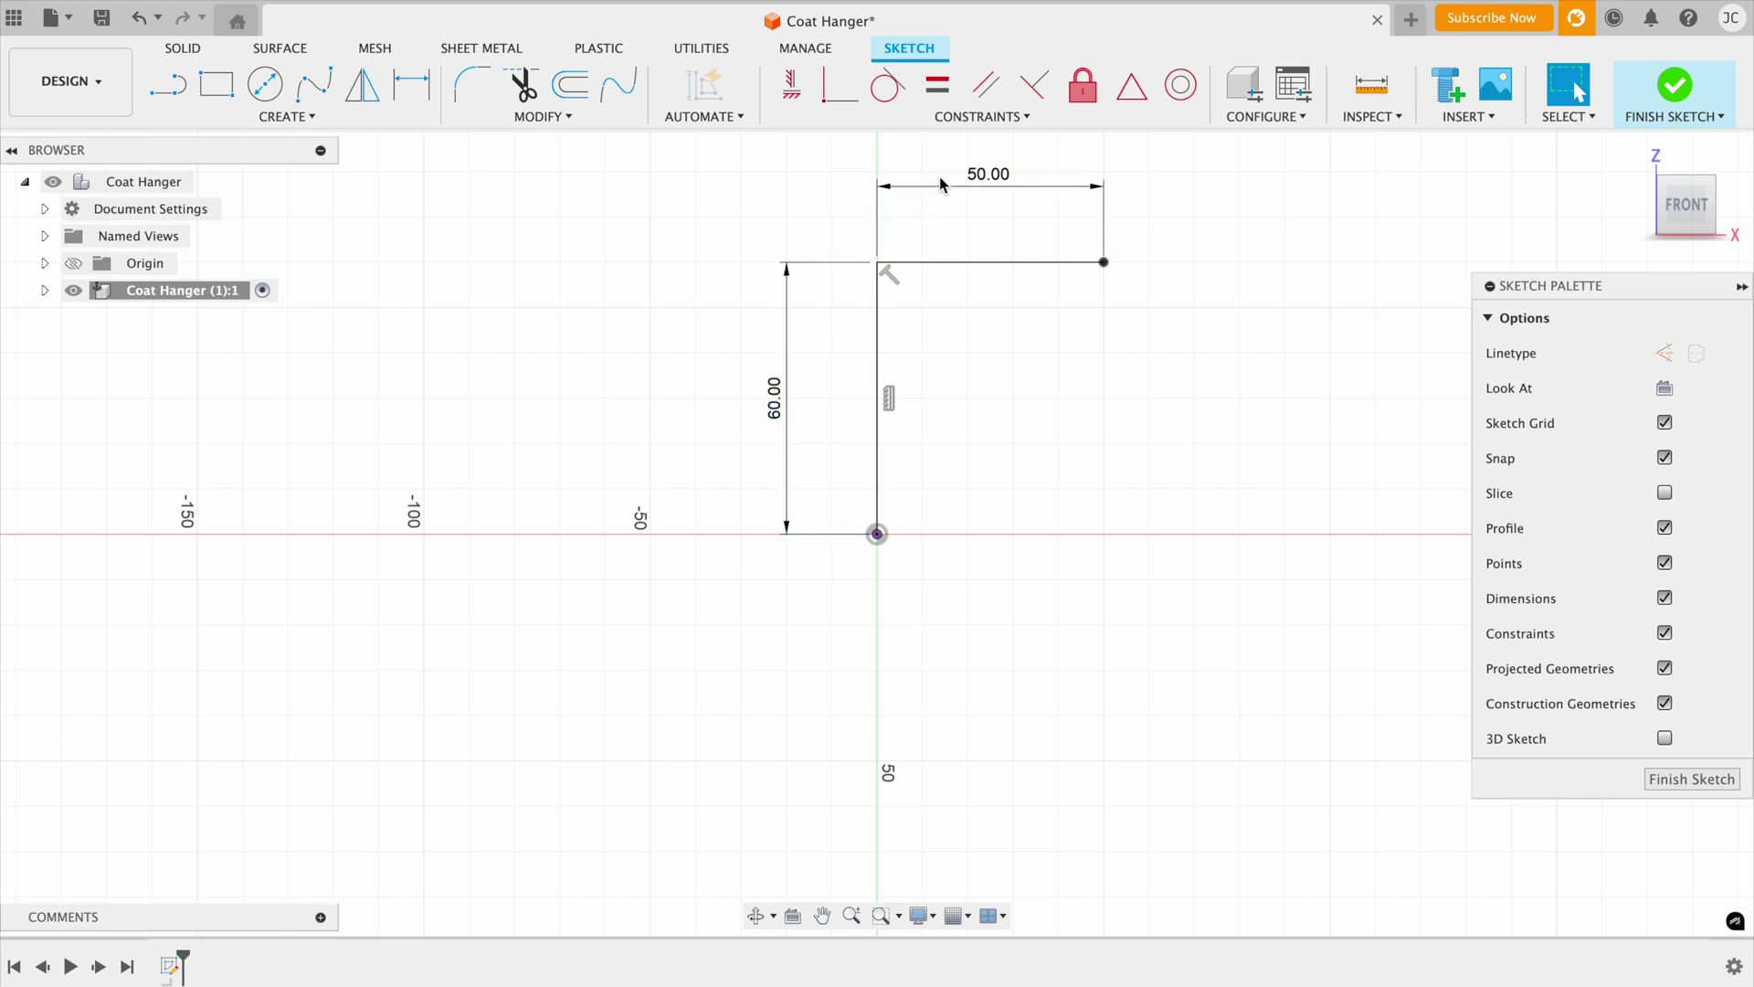
Try the construction and centerline linetypes on the horizontal line and restore its normal linetype
{"action": "left_click", "coordinate": [986, 263]}
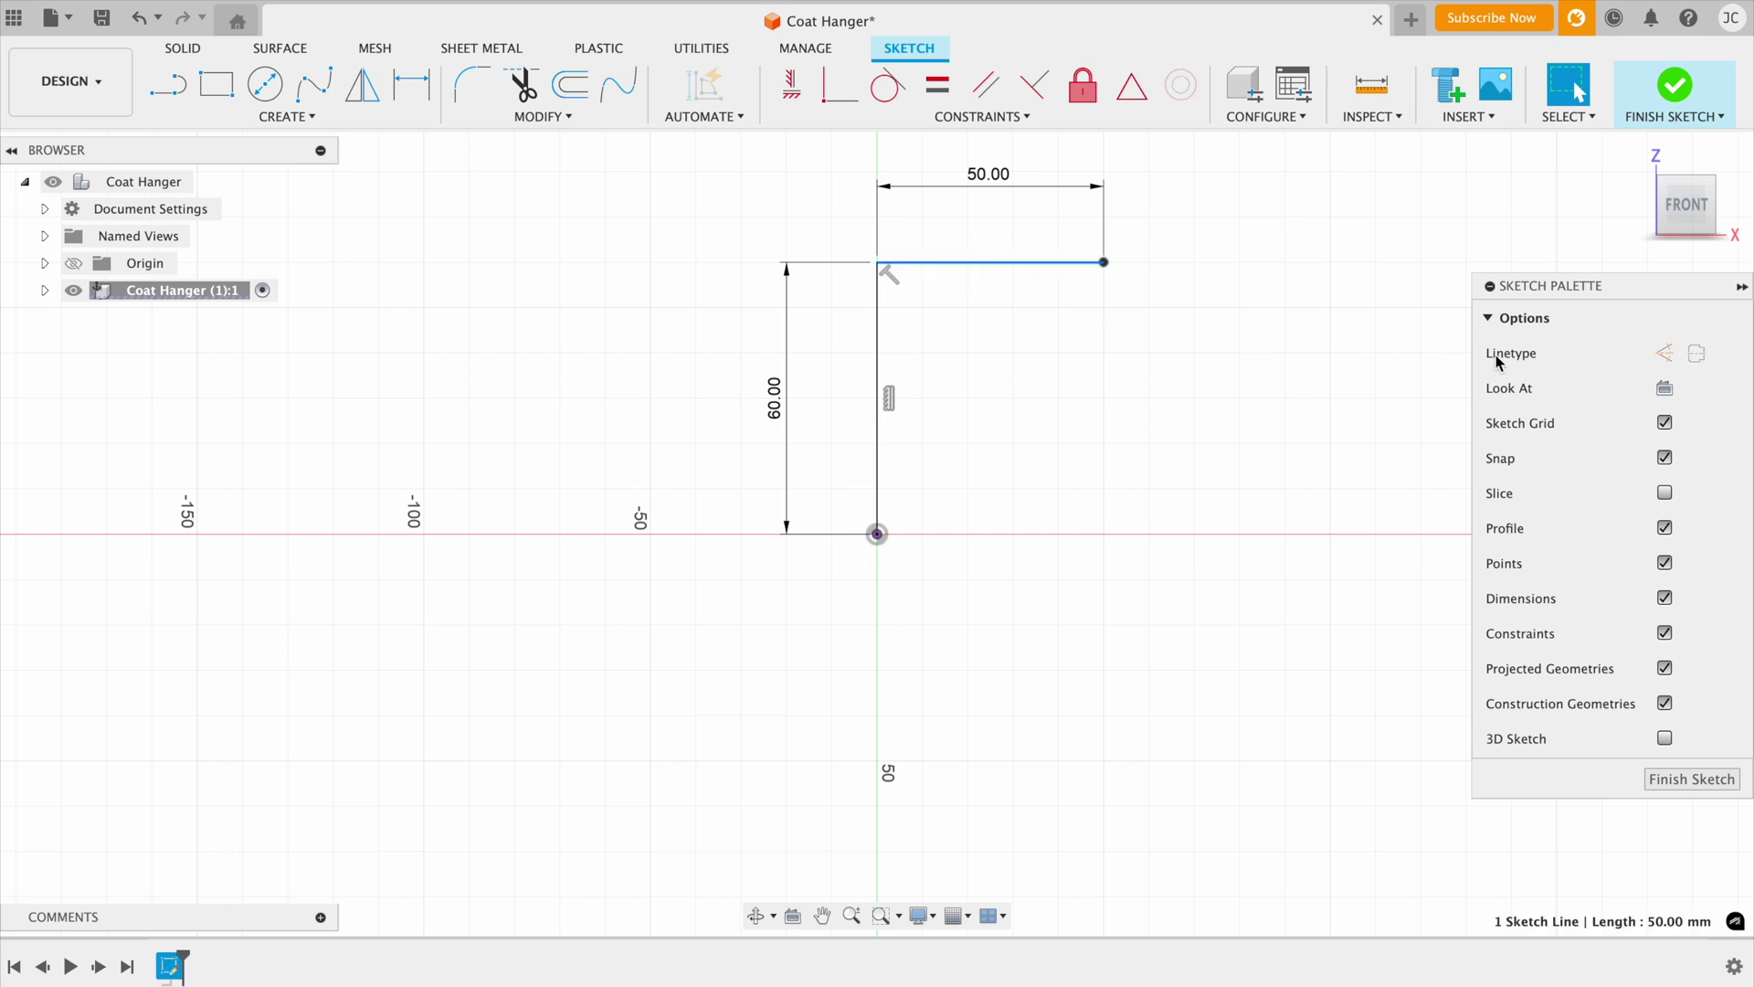
{"action": "left_click", "coordinate": [1663, 355]}
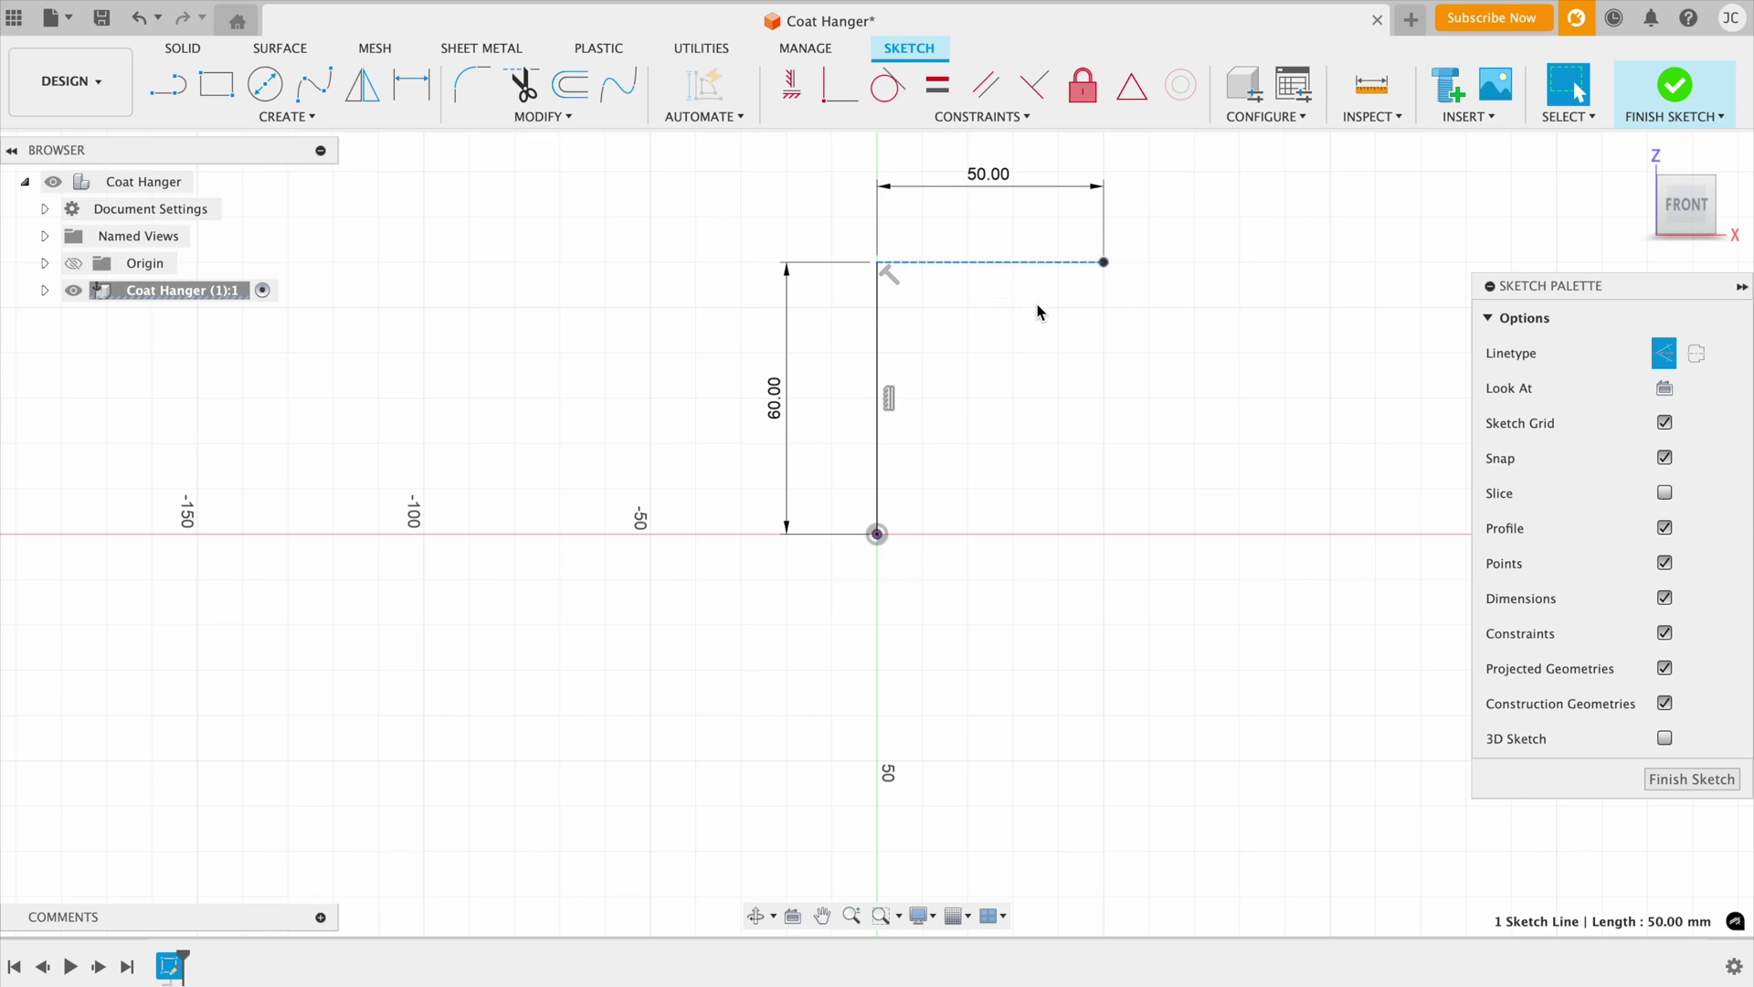
{"action": "left_click", "coordinate": [1699, 354]}
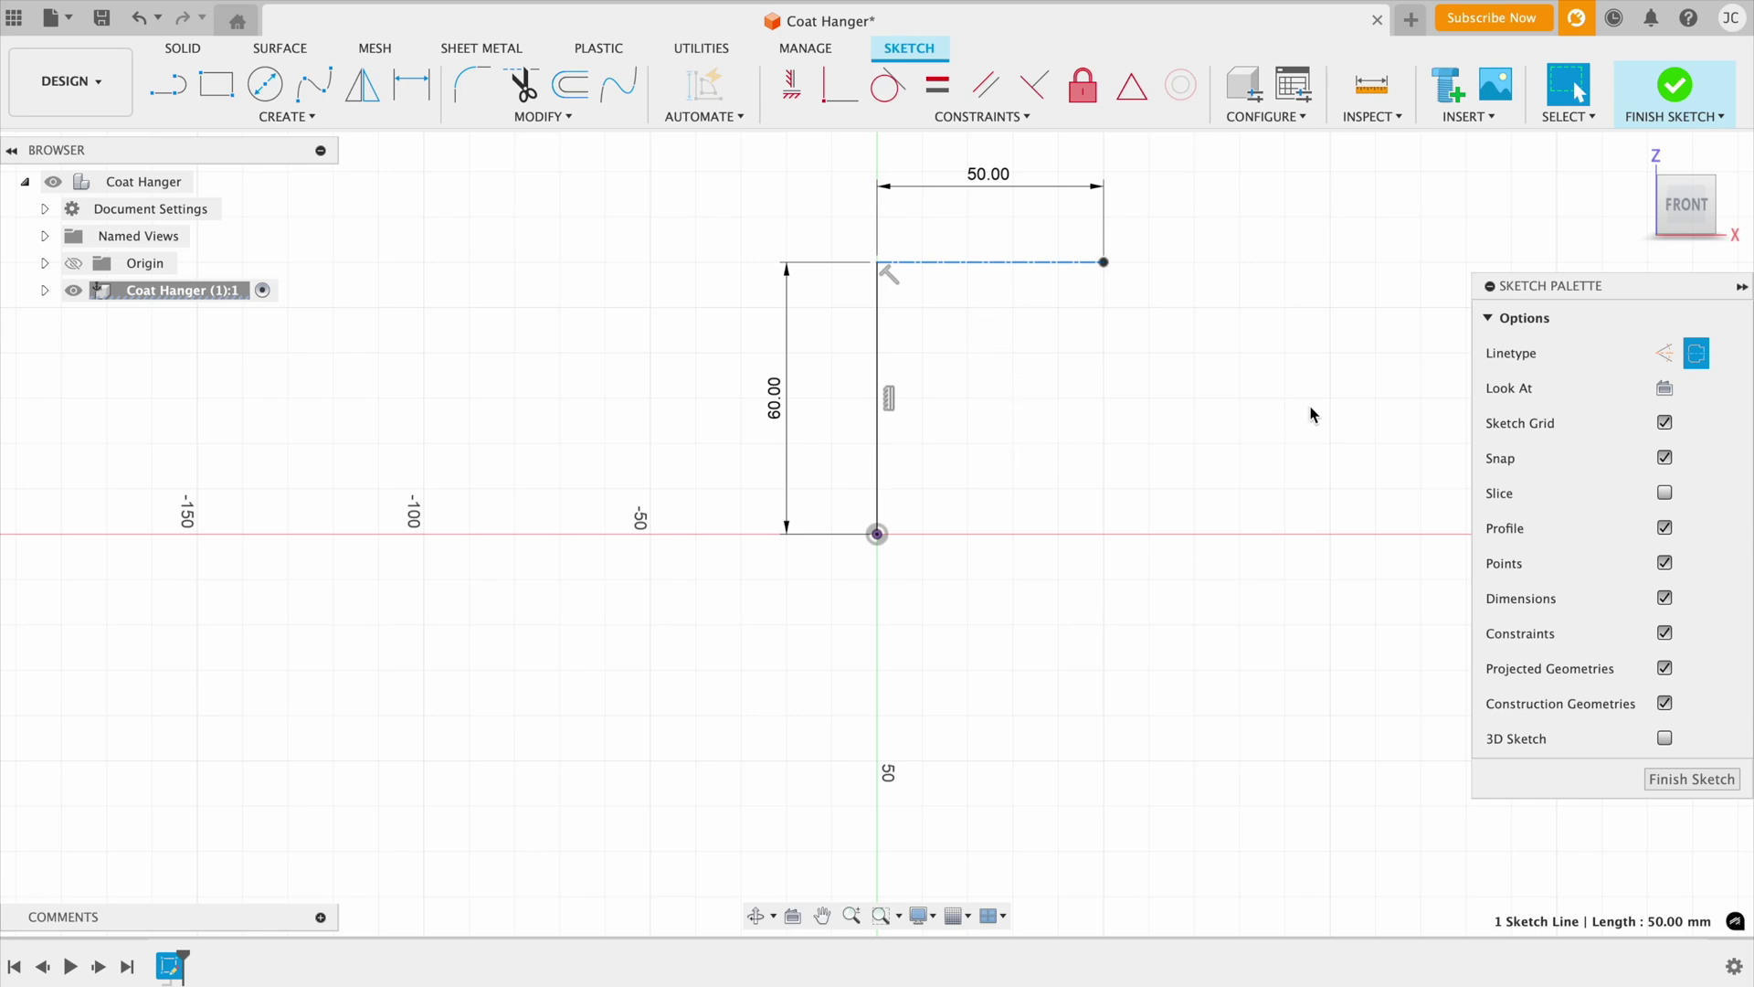
{"action": "left_click", "coordinate": [1695, 364]}
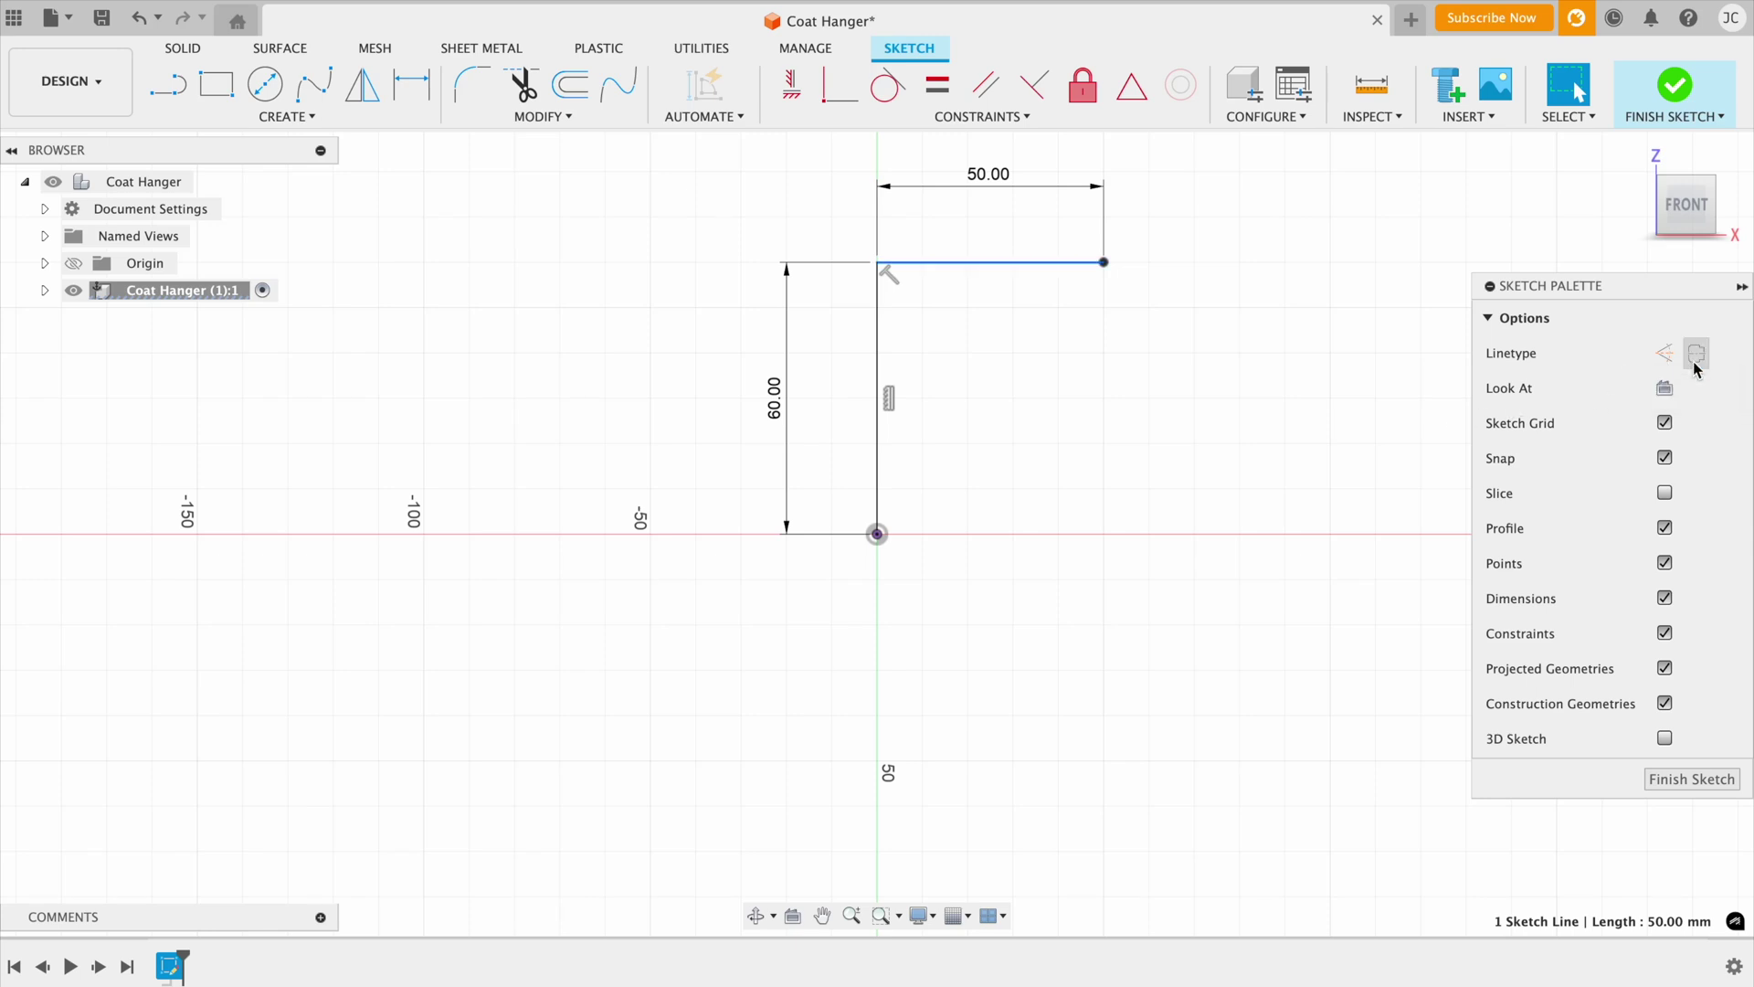
{"action": "left_click", "coordinate": [1067, 292]}
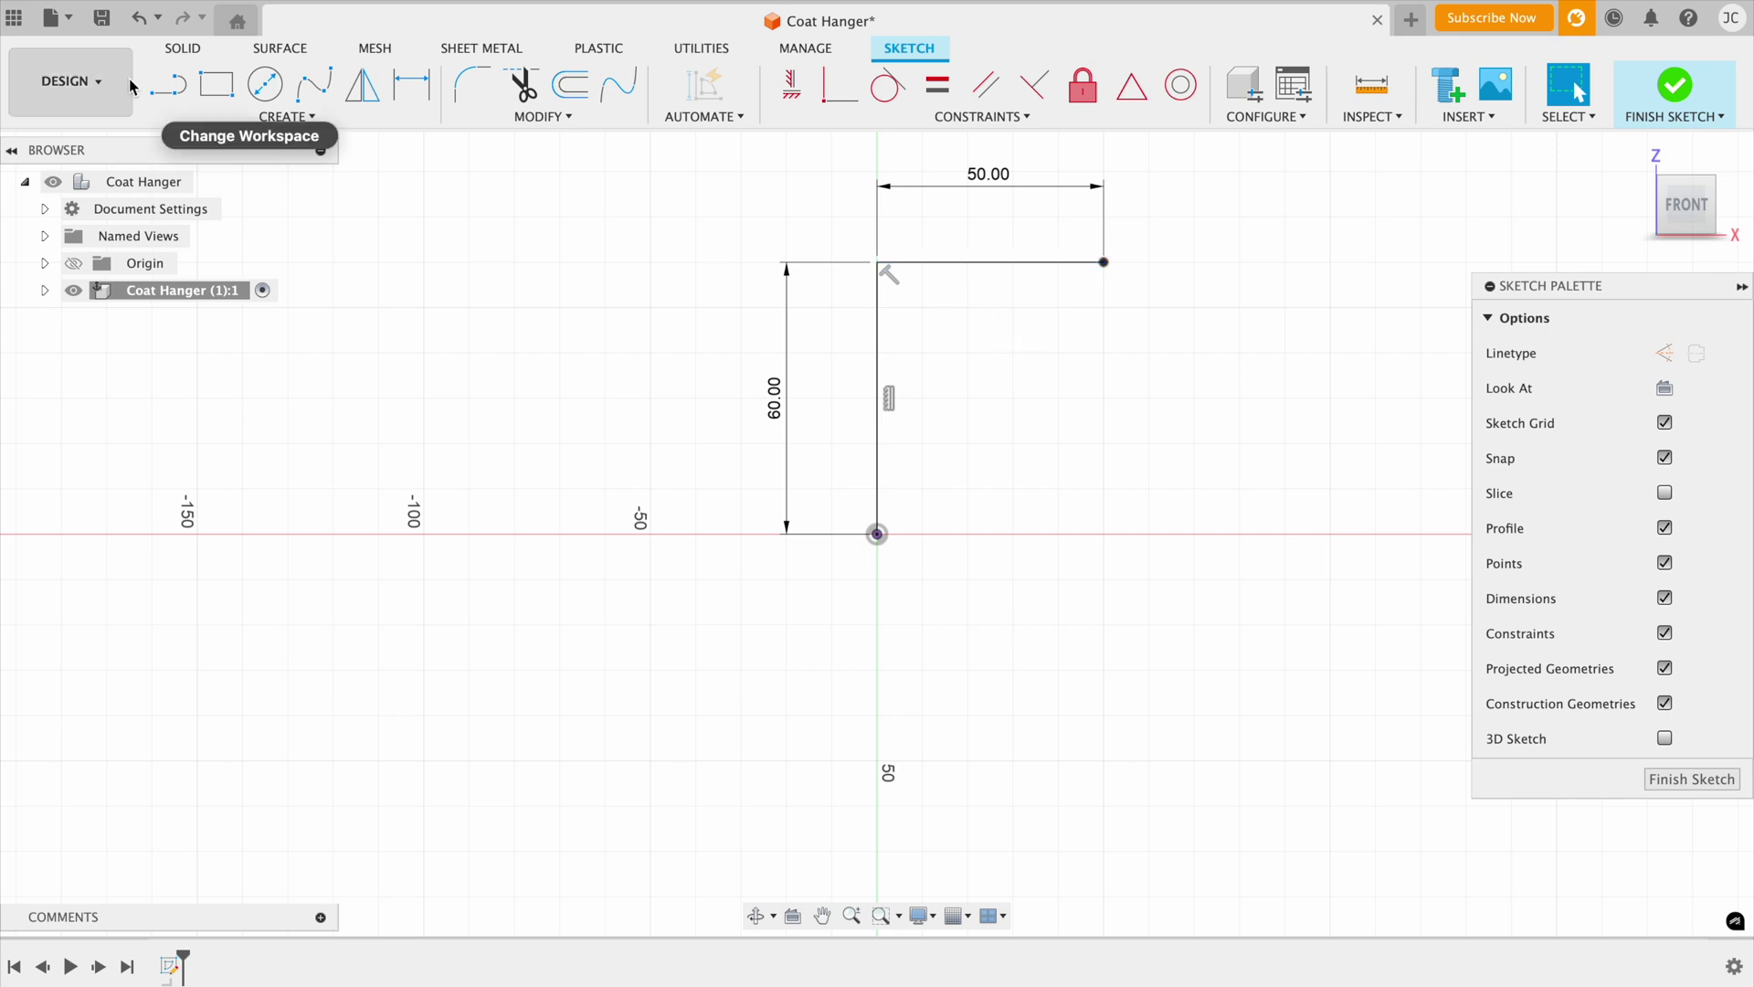
Draw a 140 mm vertical line downward from the right end of the horizontal line
{"action": "left_click", "coordinate": [169, 84]}
{"action": "left_click", "coordinate": [1103, 263]}
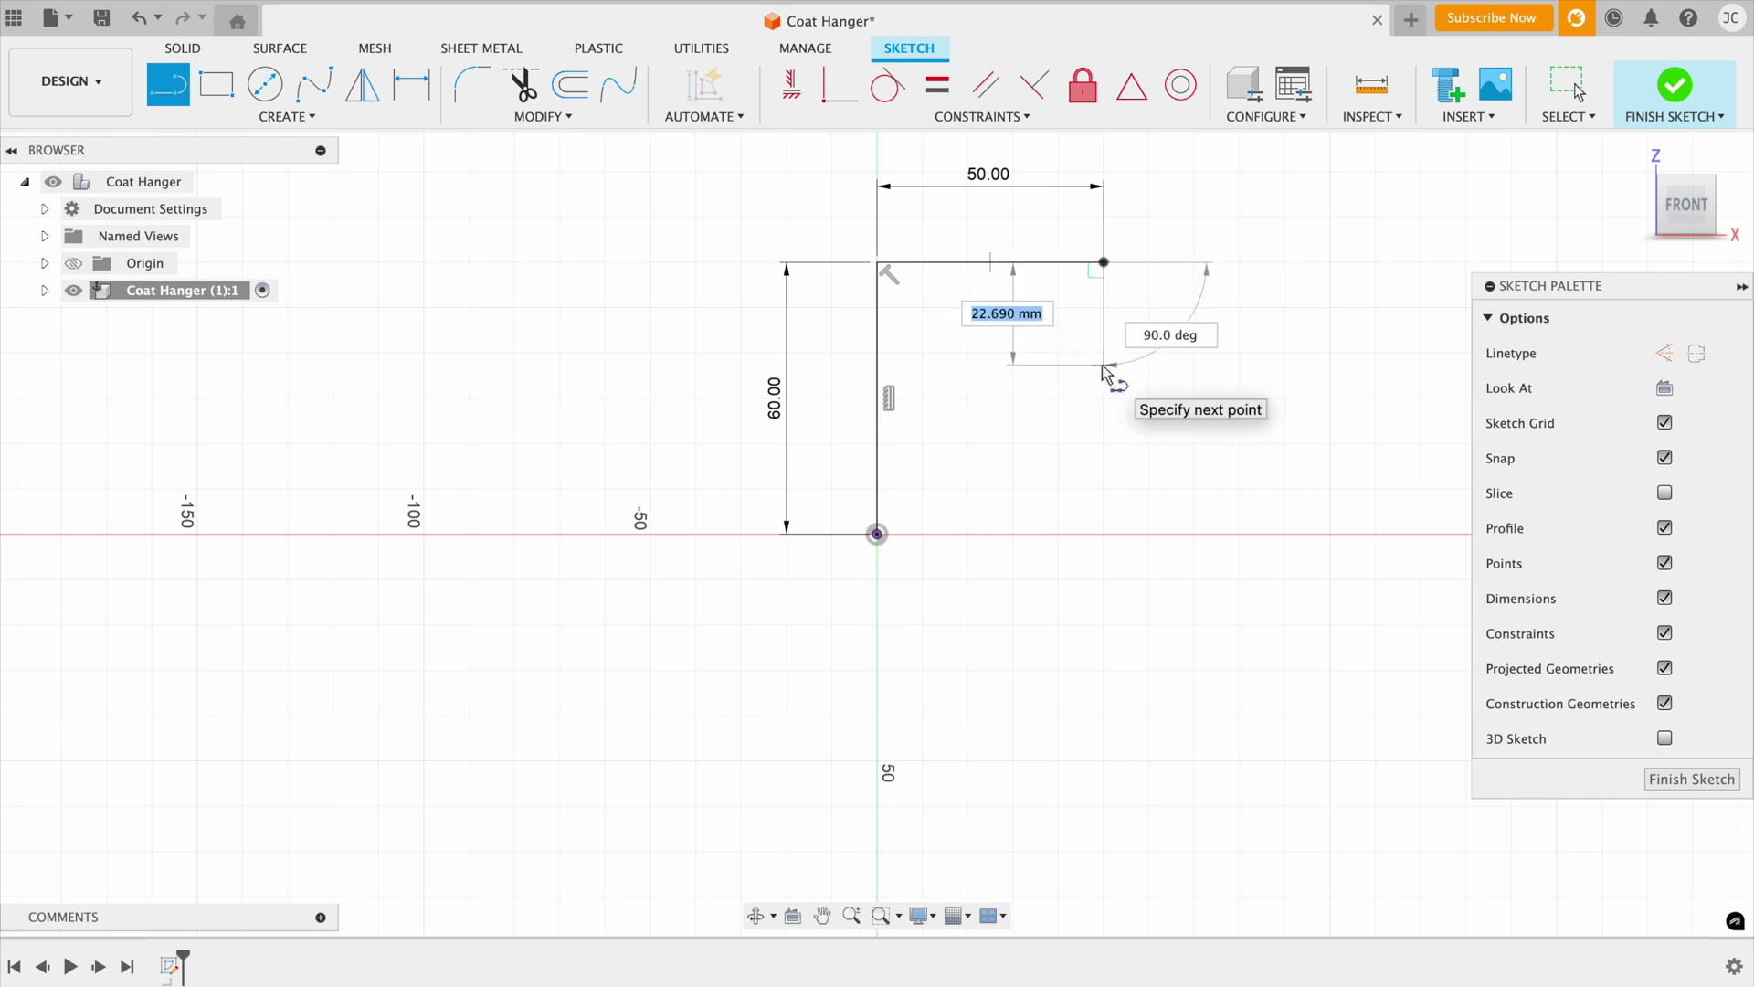
{"action": "type", "text": "140"}
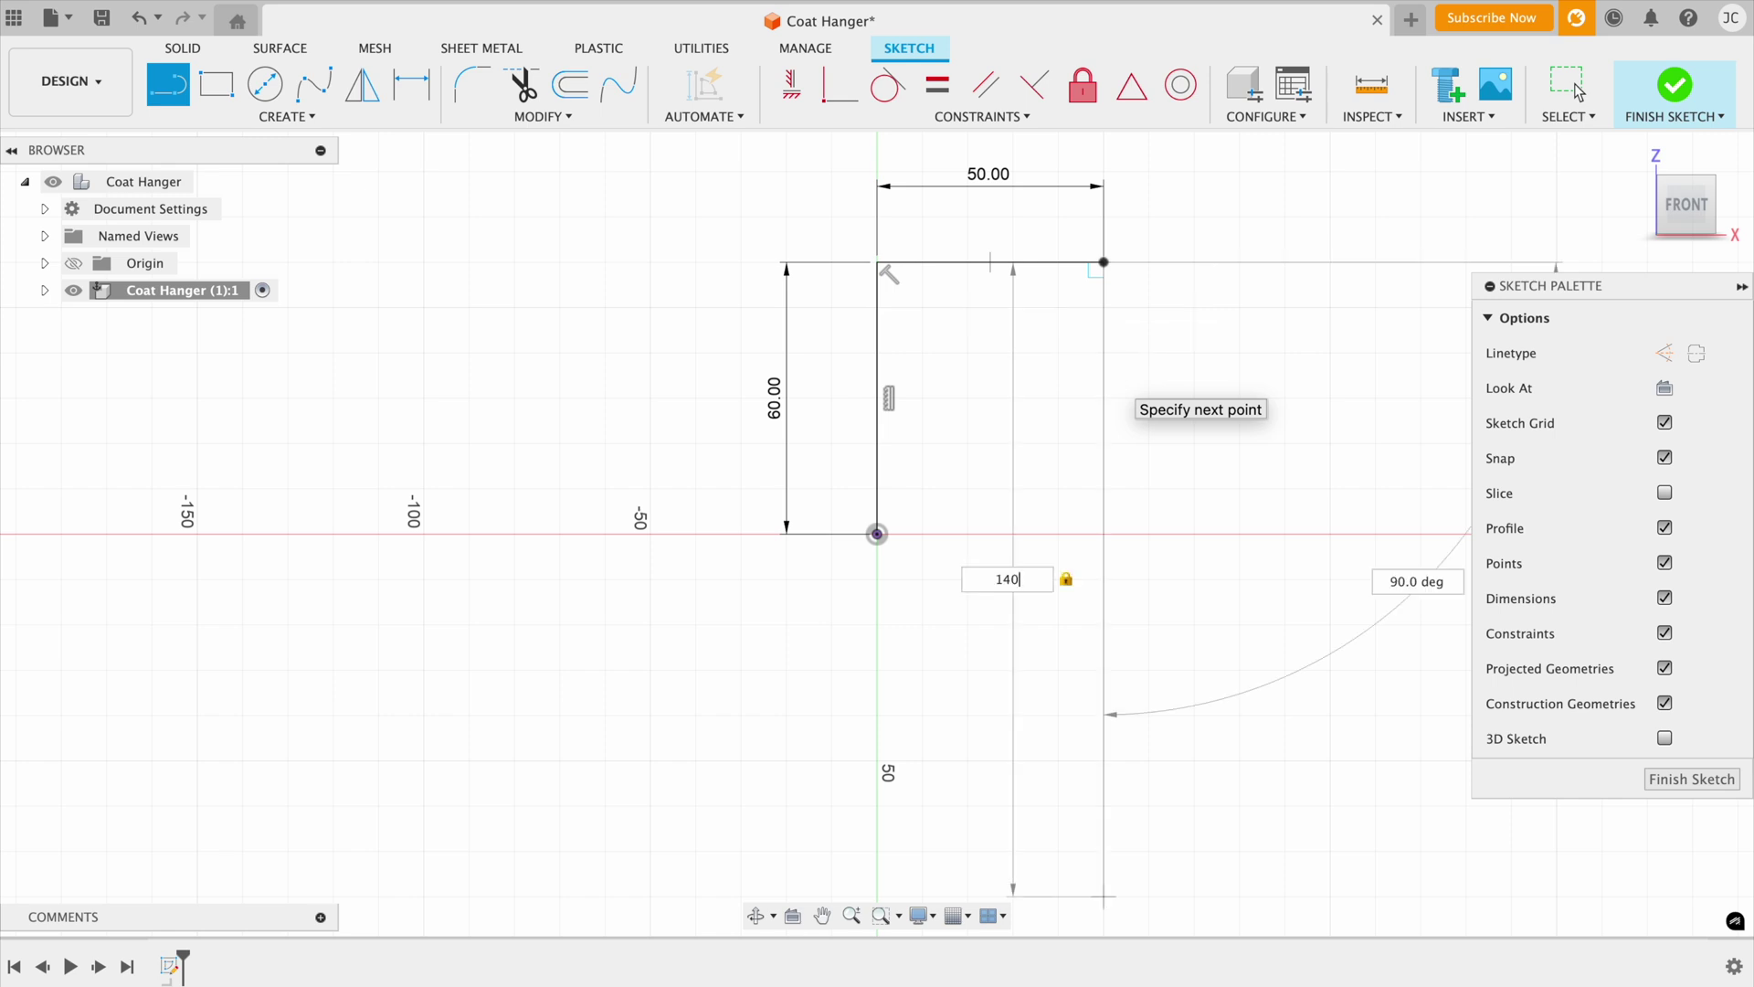
{"action": "left_click", "coordinate": [1579, 91]}
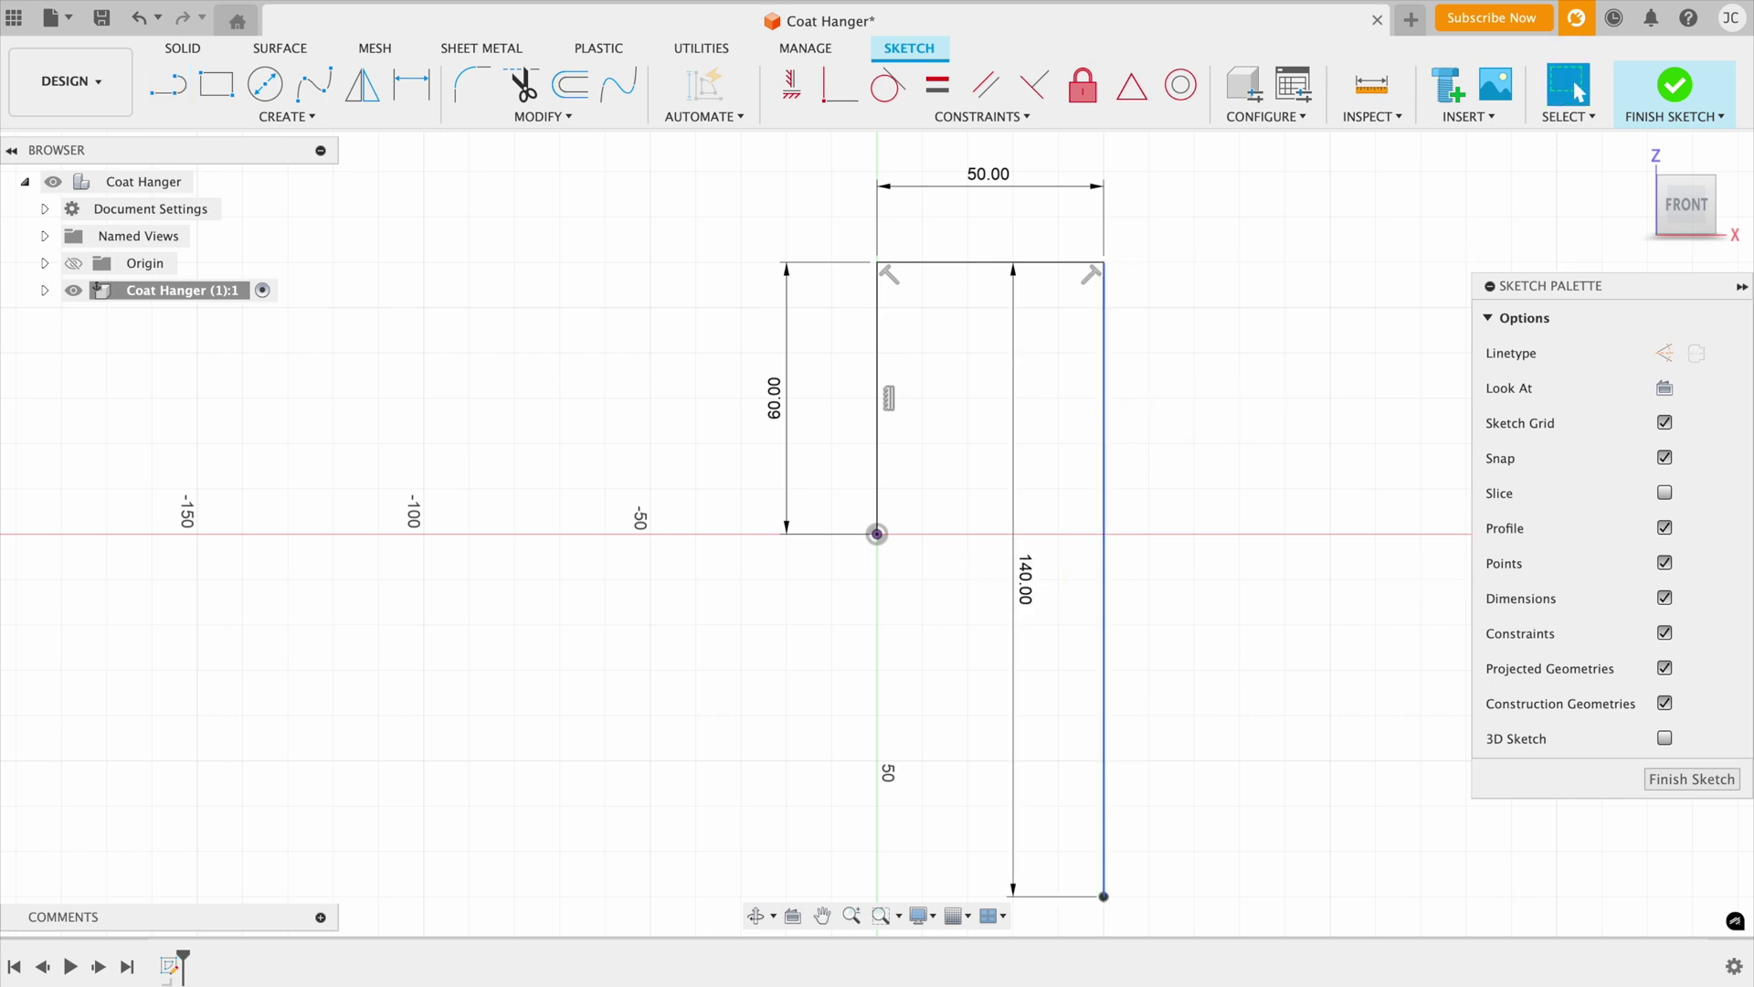
Draw a 50 mm horizontal line to the right from the lower end of the 140 mm line and shift its dimension slightly downward
{"action": "scroll", "coordinate": [1177, 408], "scroll_direction": "down", "scroll_amount": 3}
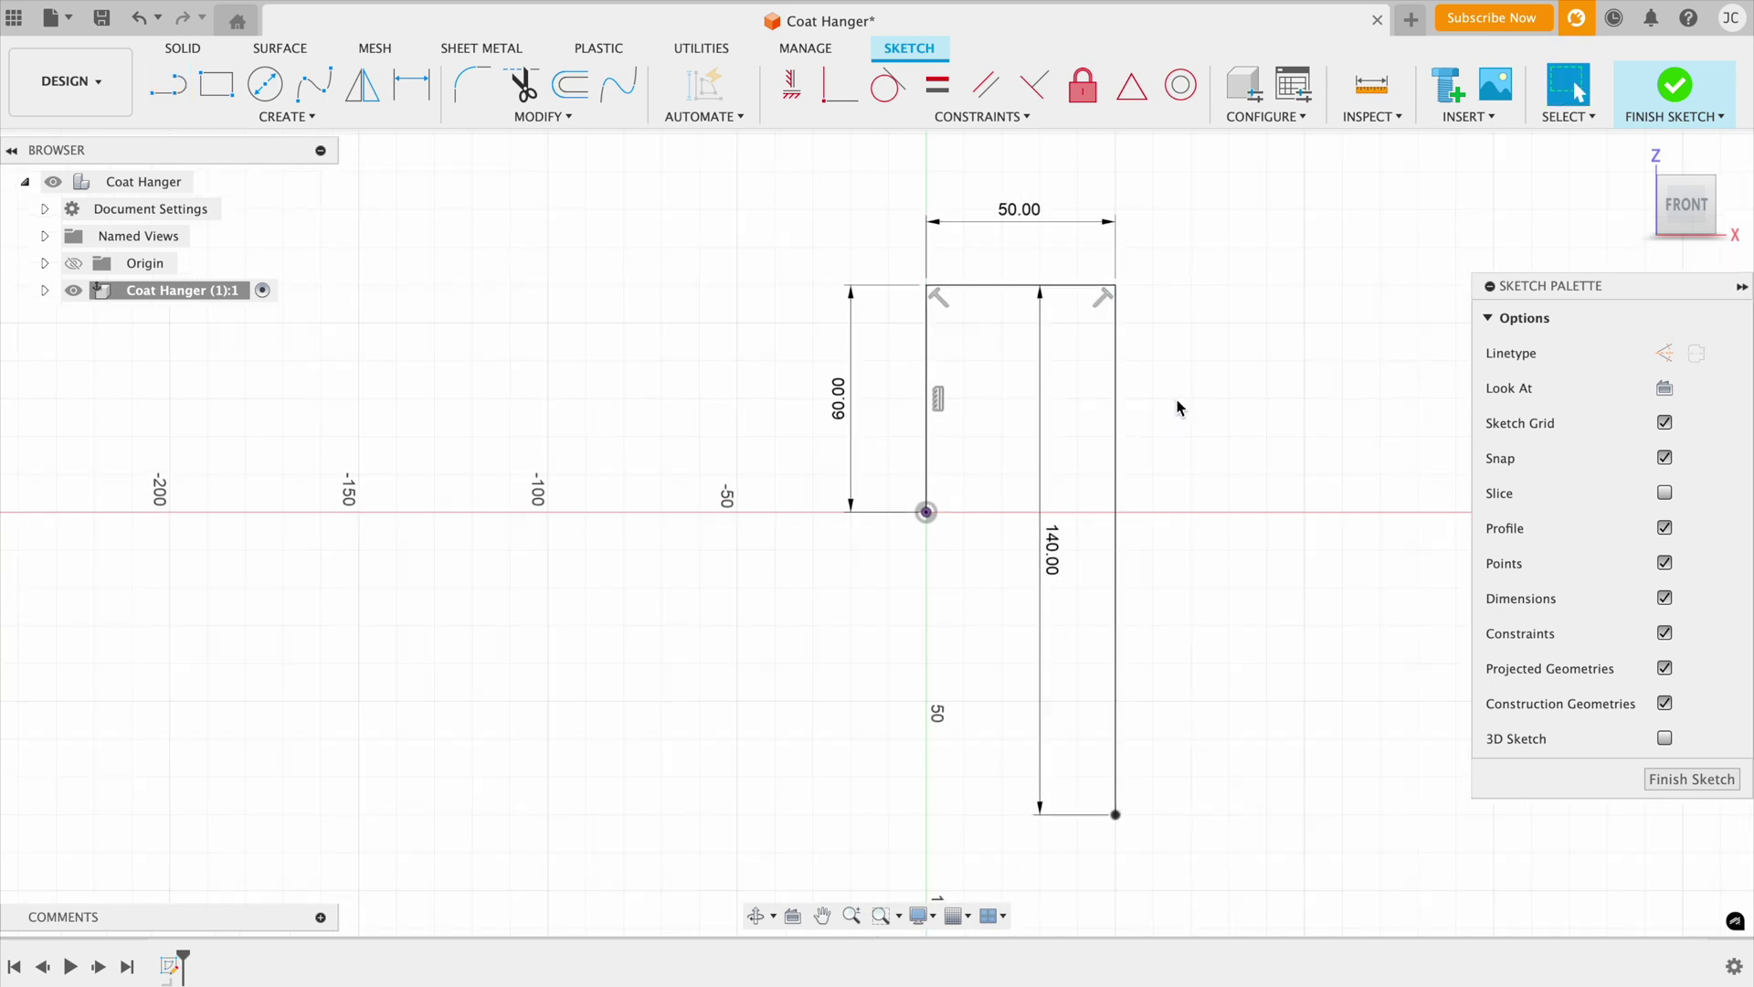
{"action": "scroll", "coordinate": [1178, 407], "scroll_direction": "down", "scroll_amount": 2}
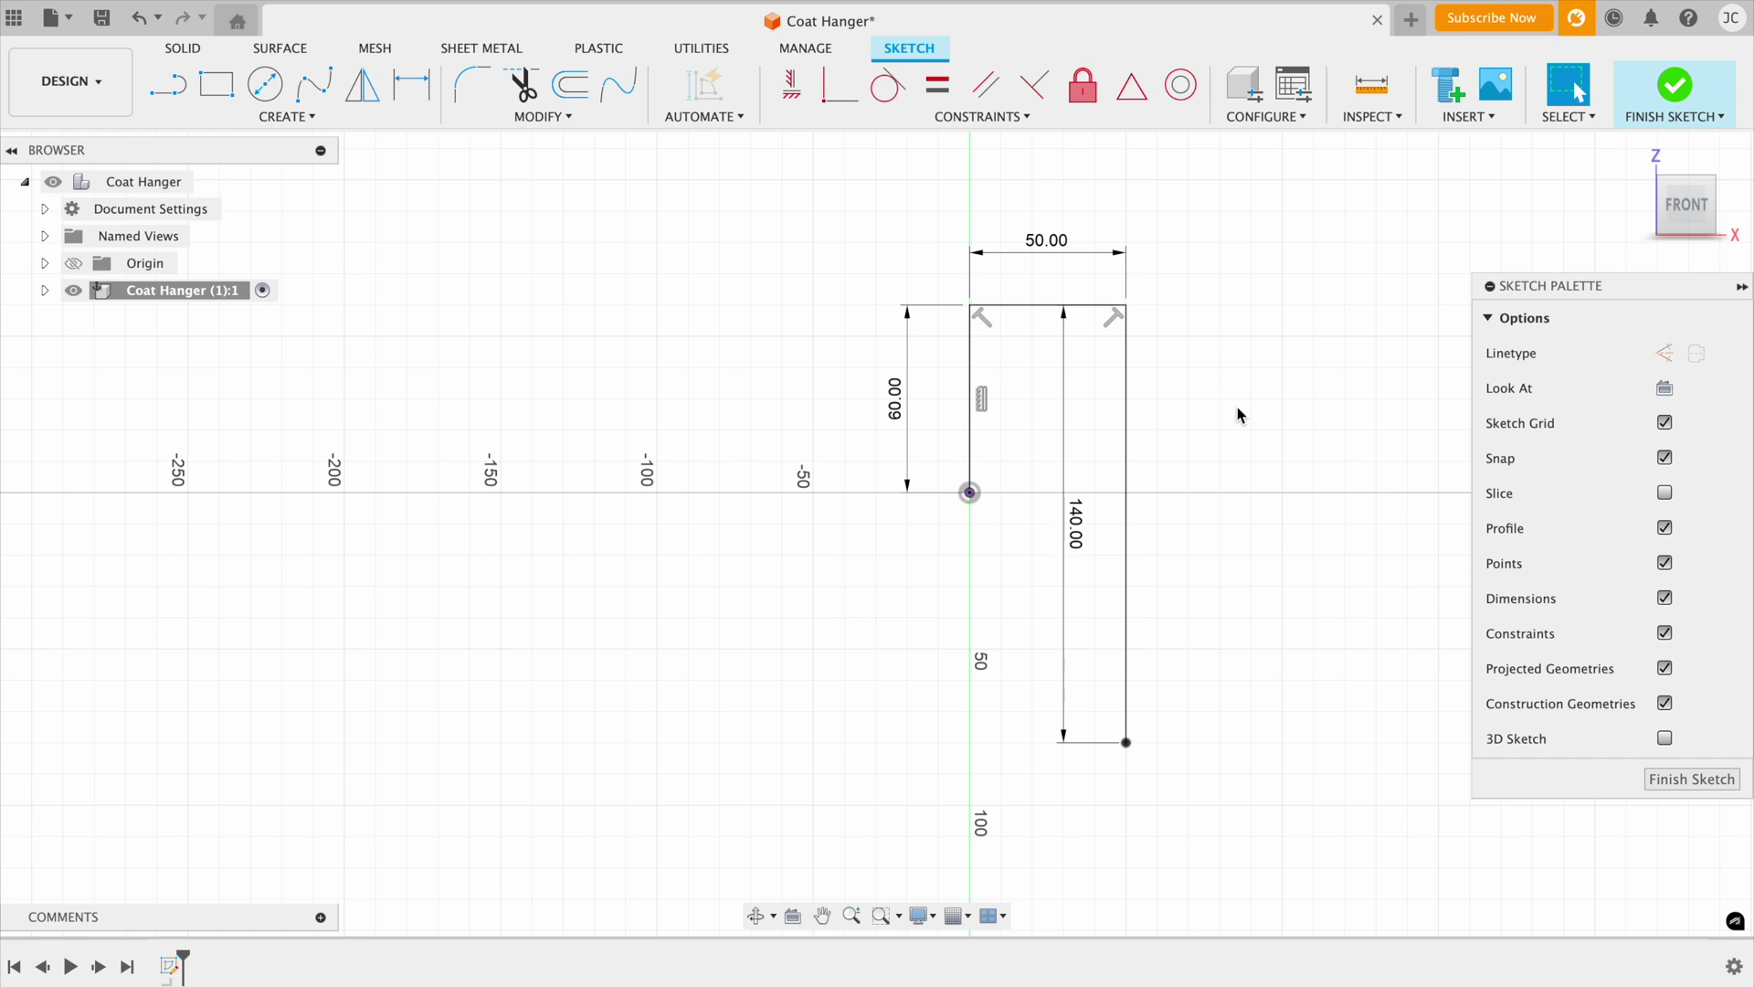
{"action": "middle_click_drag", "start_coordinate": [1240, 407], "coordinate": [1159, 395]}
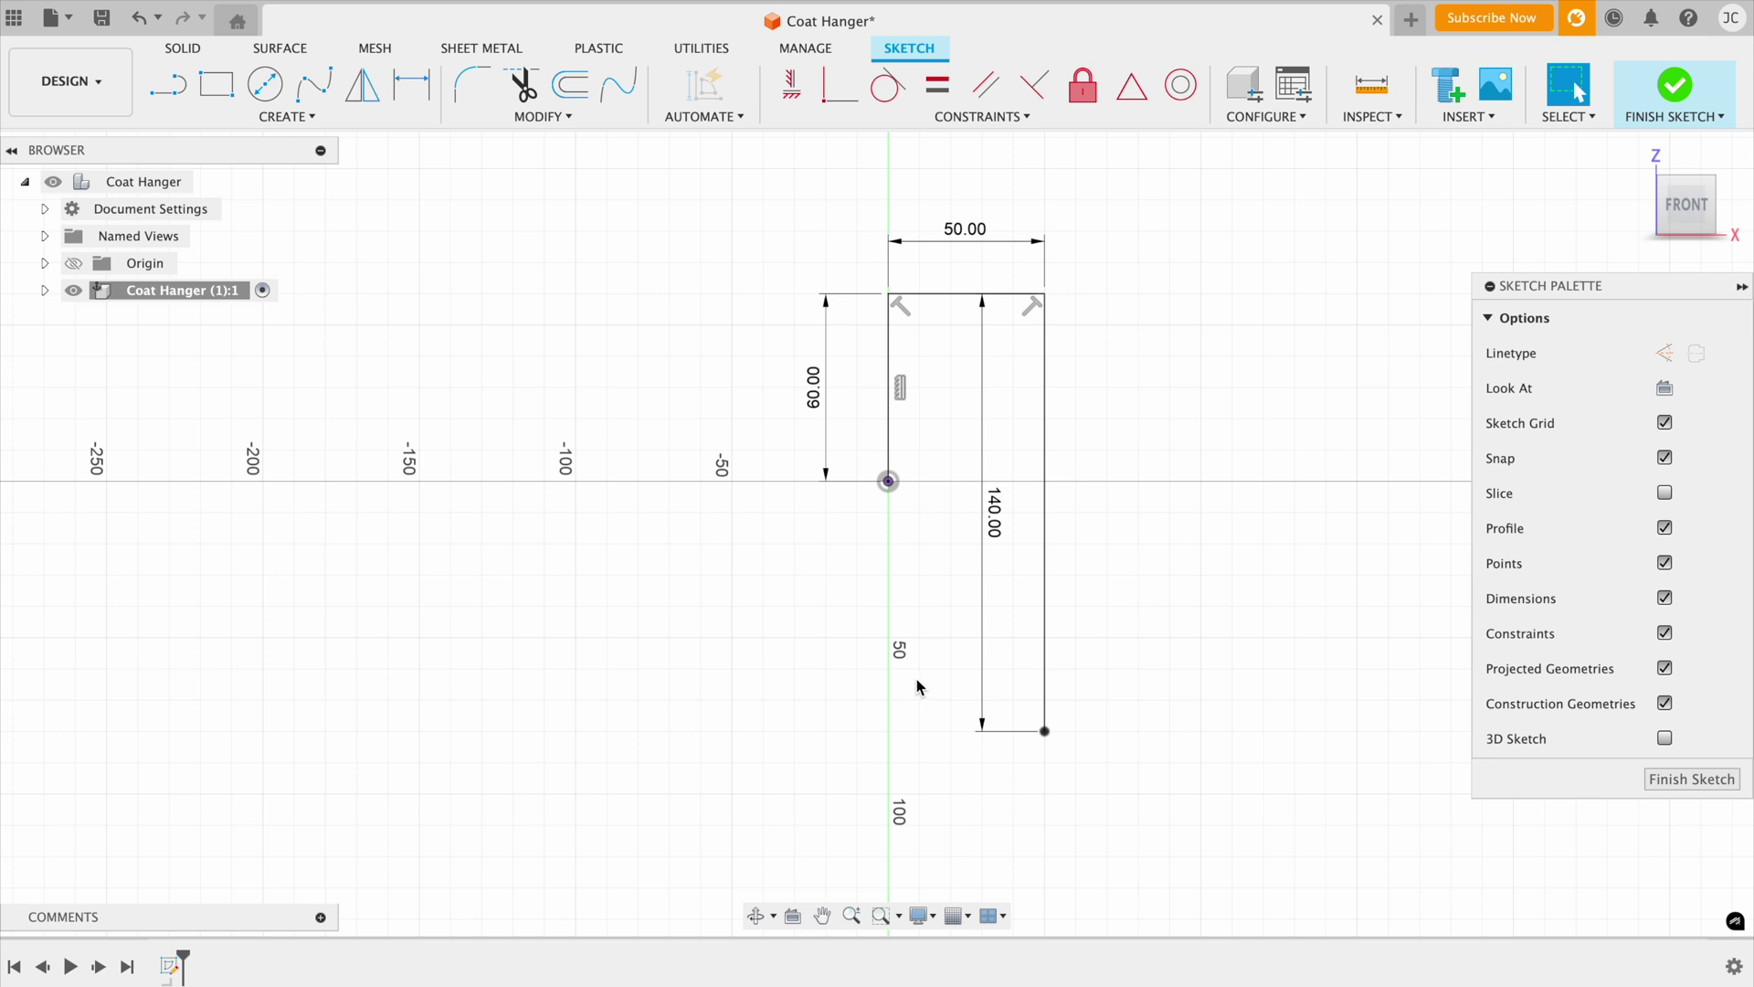
{"action": "middle_click_drag", "start_coordinate": [1191, 634], "coordinate": [1053, 630]}
{"action": "left_click", "coordinate": [168, 84]}
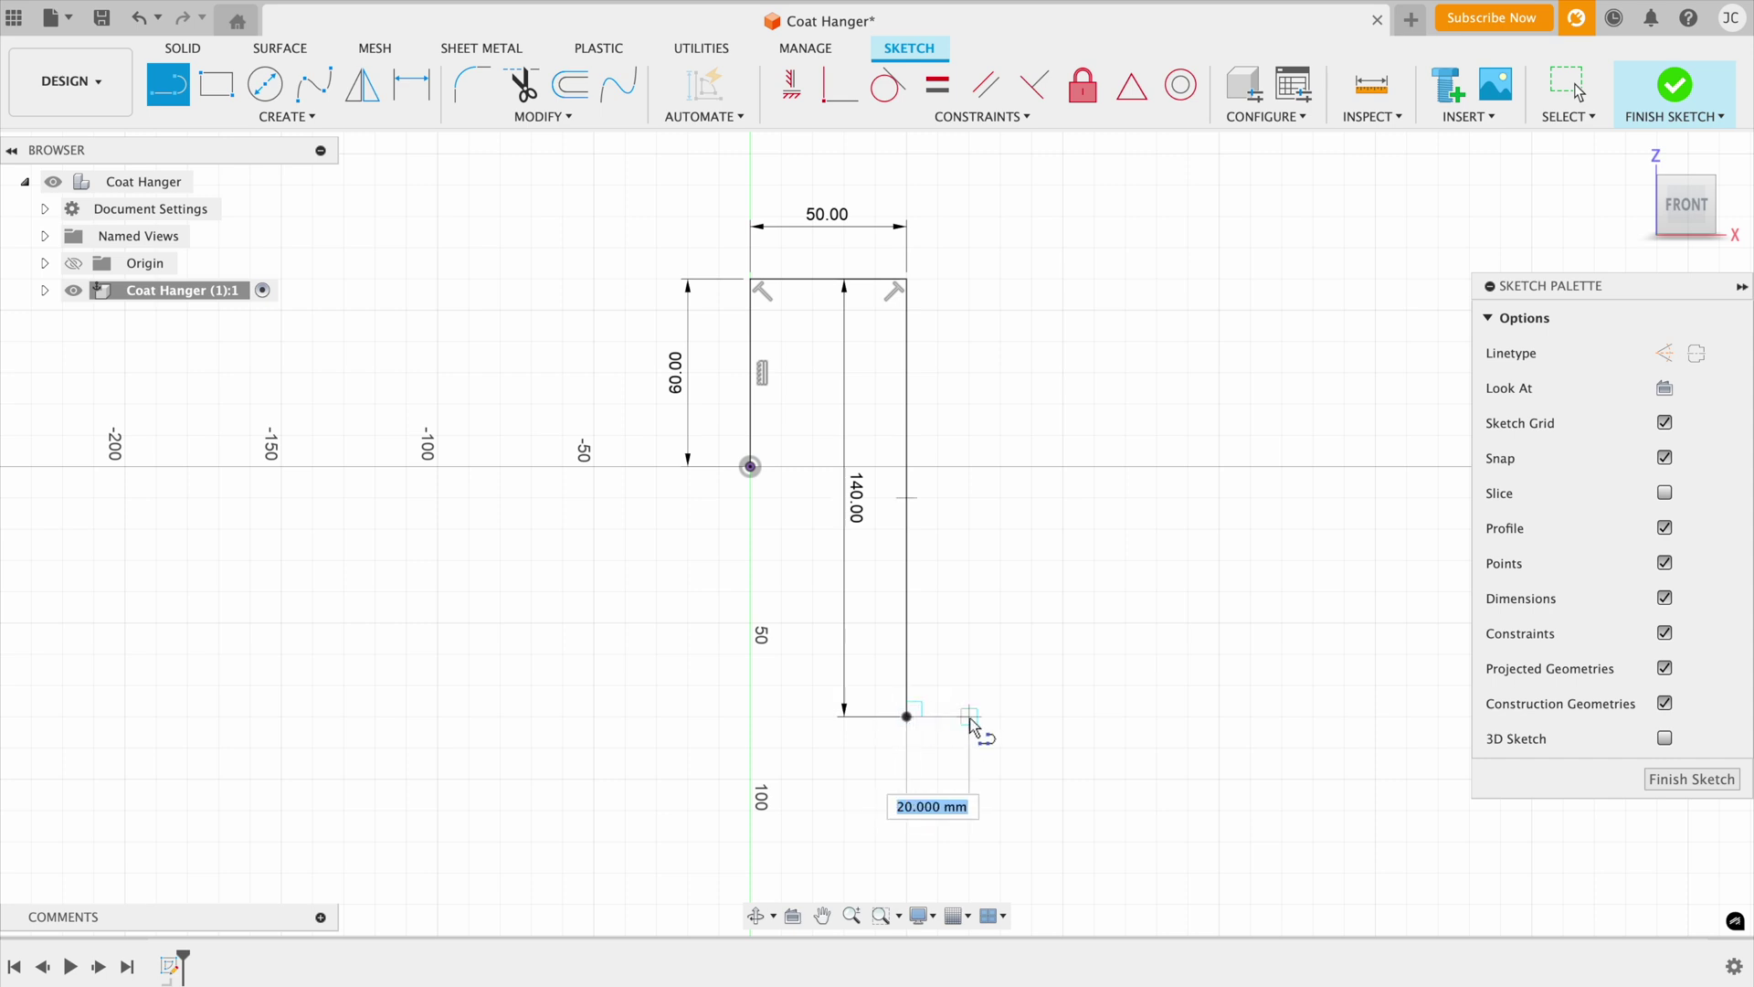
{"action": "left_click", "coordinate": [907, 718]}
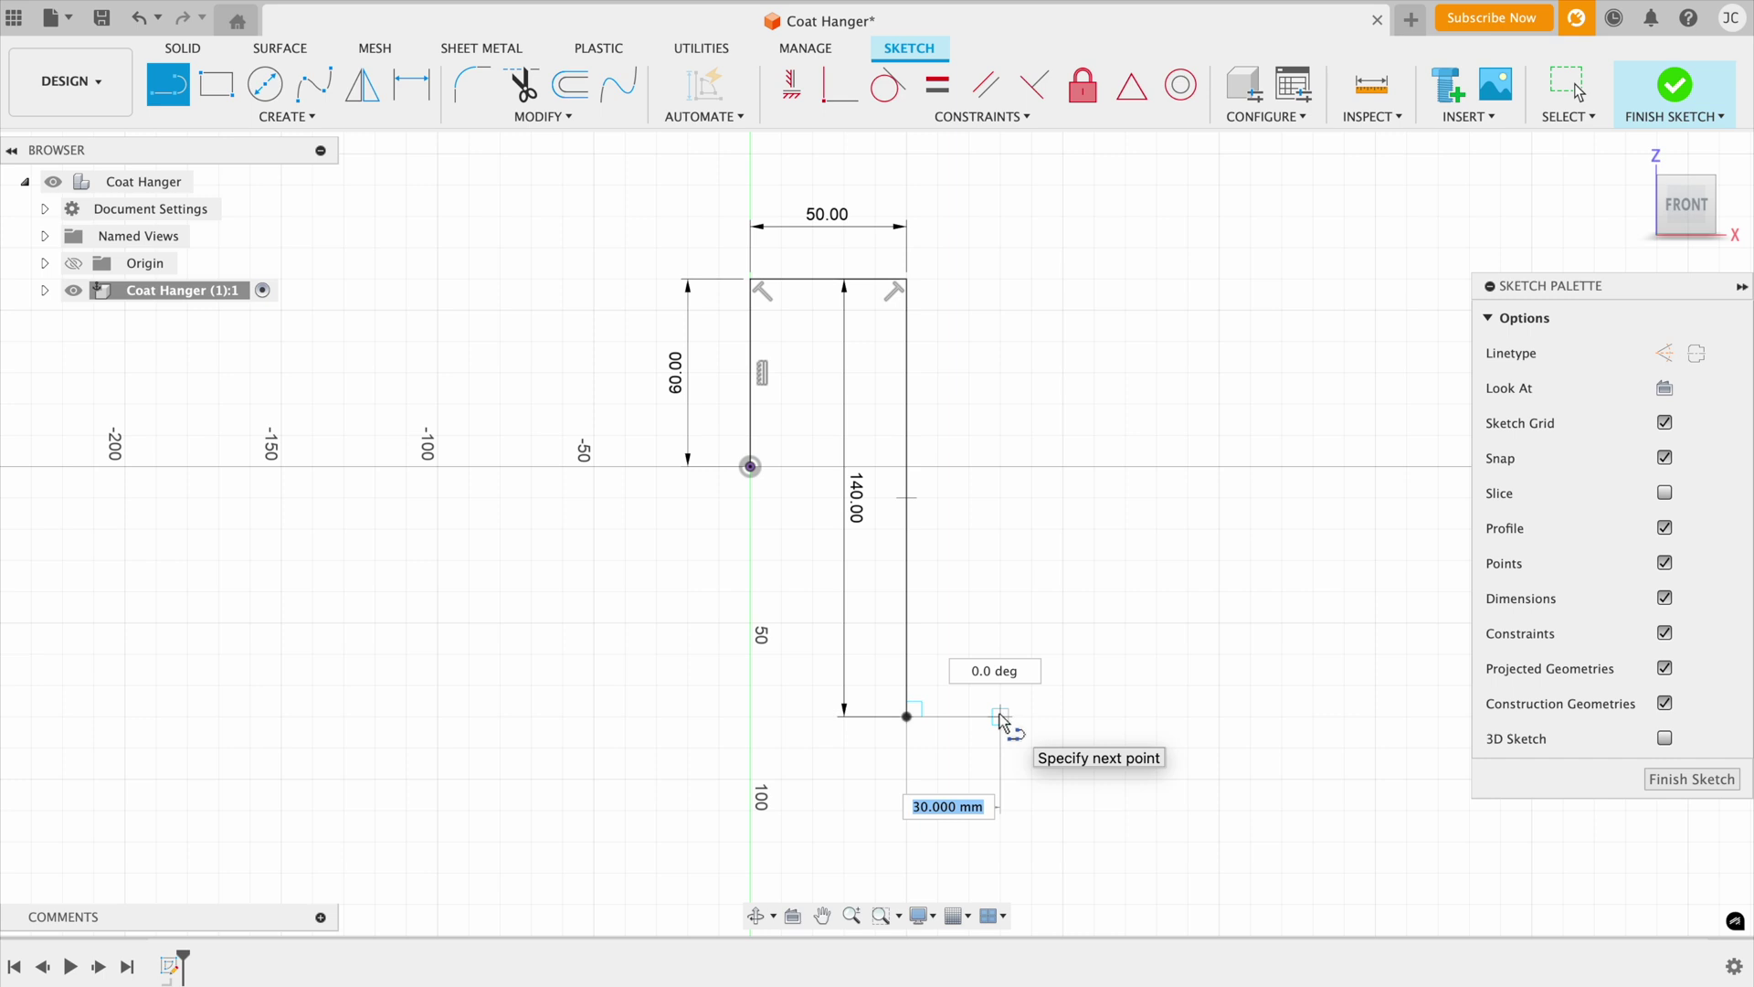
{"action": "type", "text": "50"}
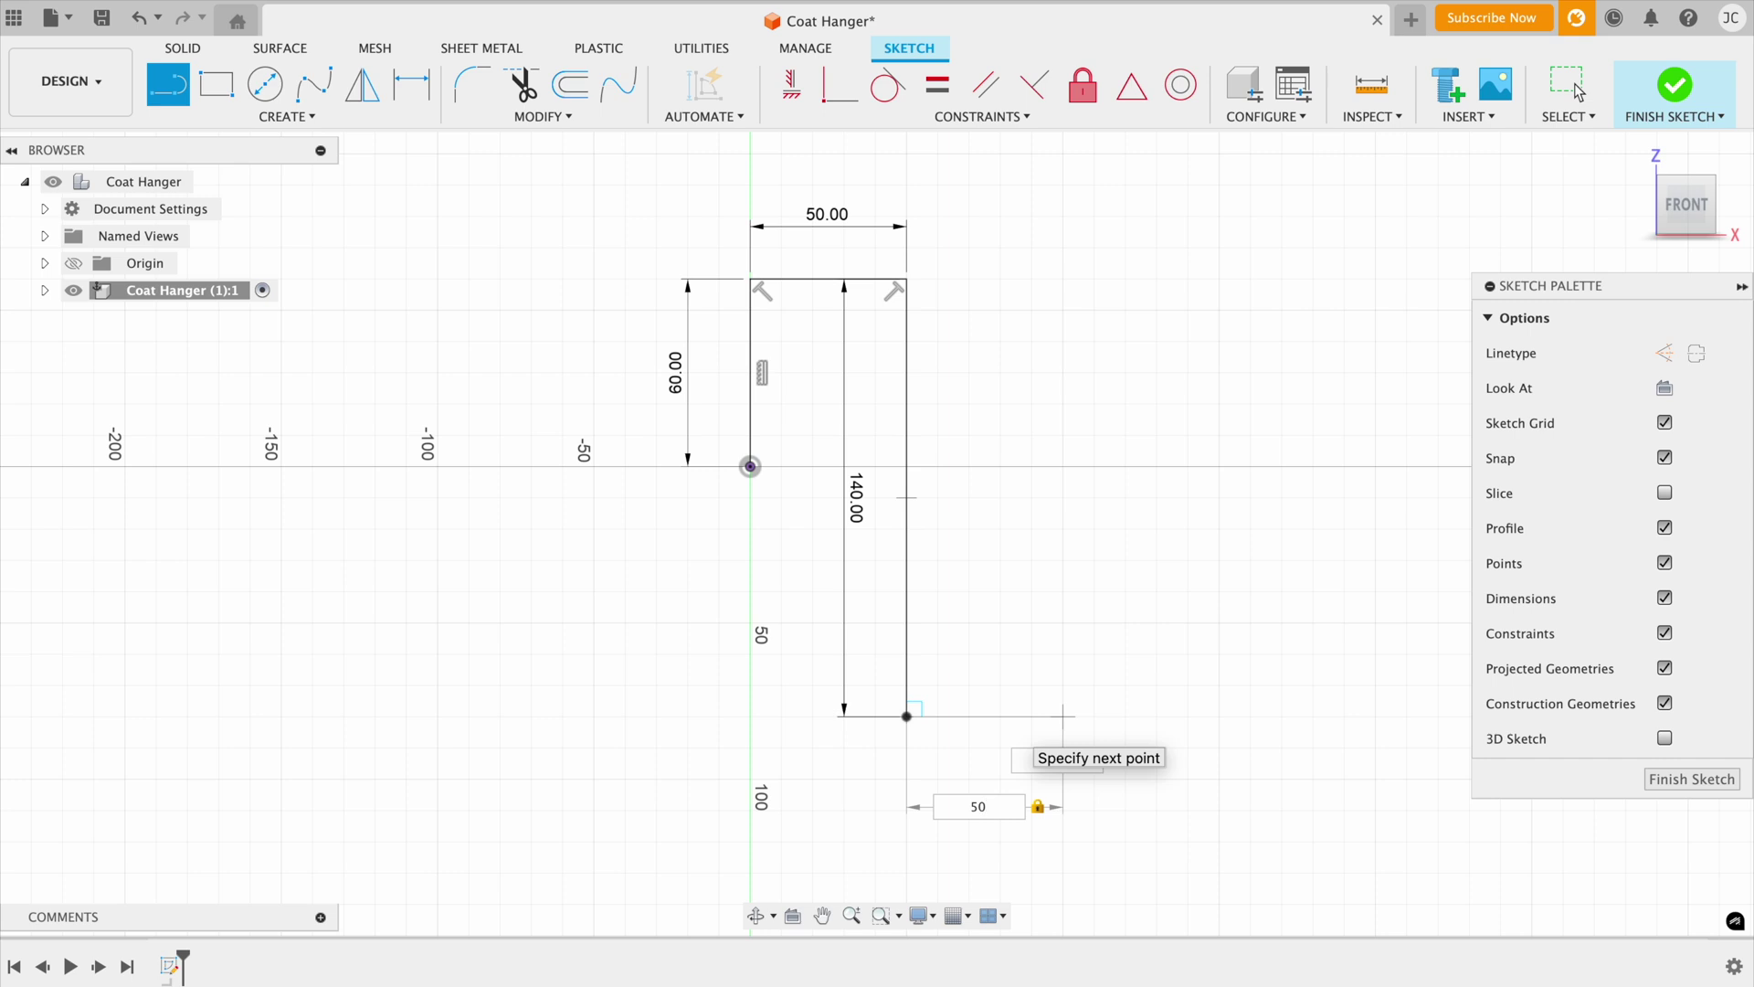
{"action": "key", "text": "Return"}
{"action": "left_click", "coordinate": [1578, 91]}
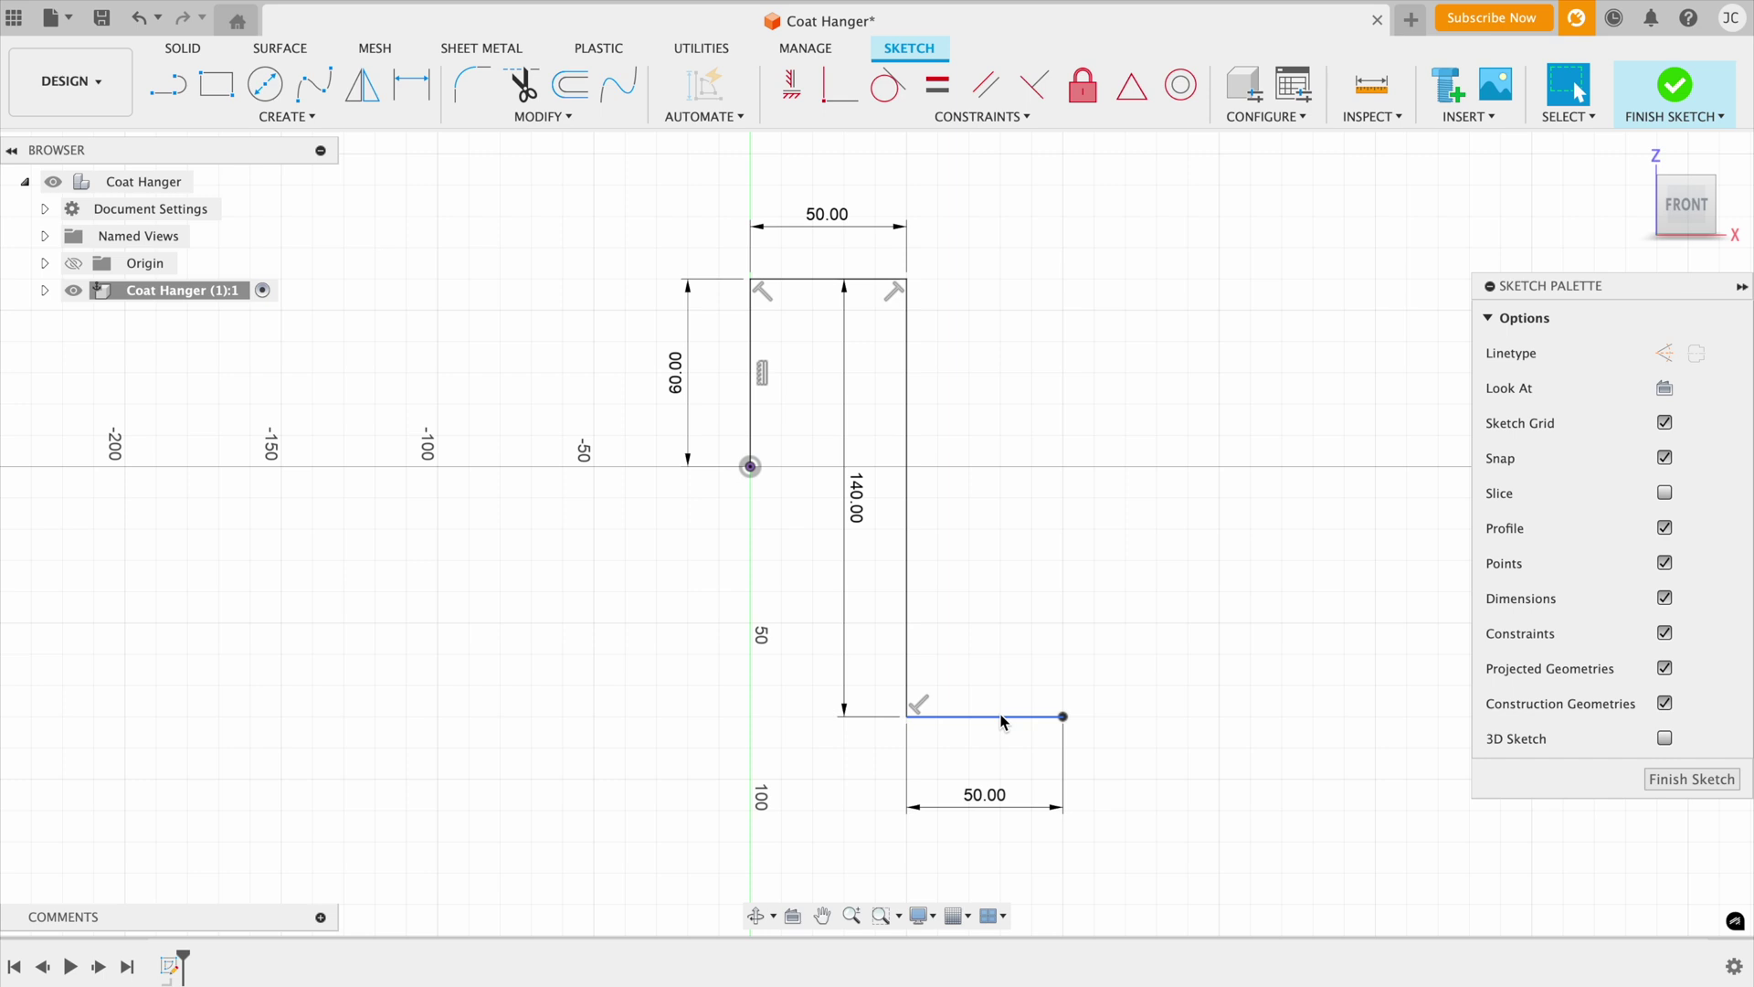
{"action": "left_click_drag", "start_coordinate": [987, 795], "coordinate": [985, 816]}
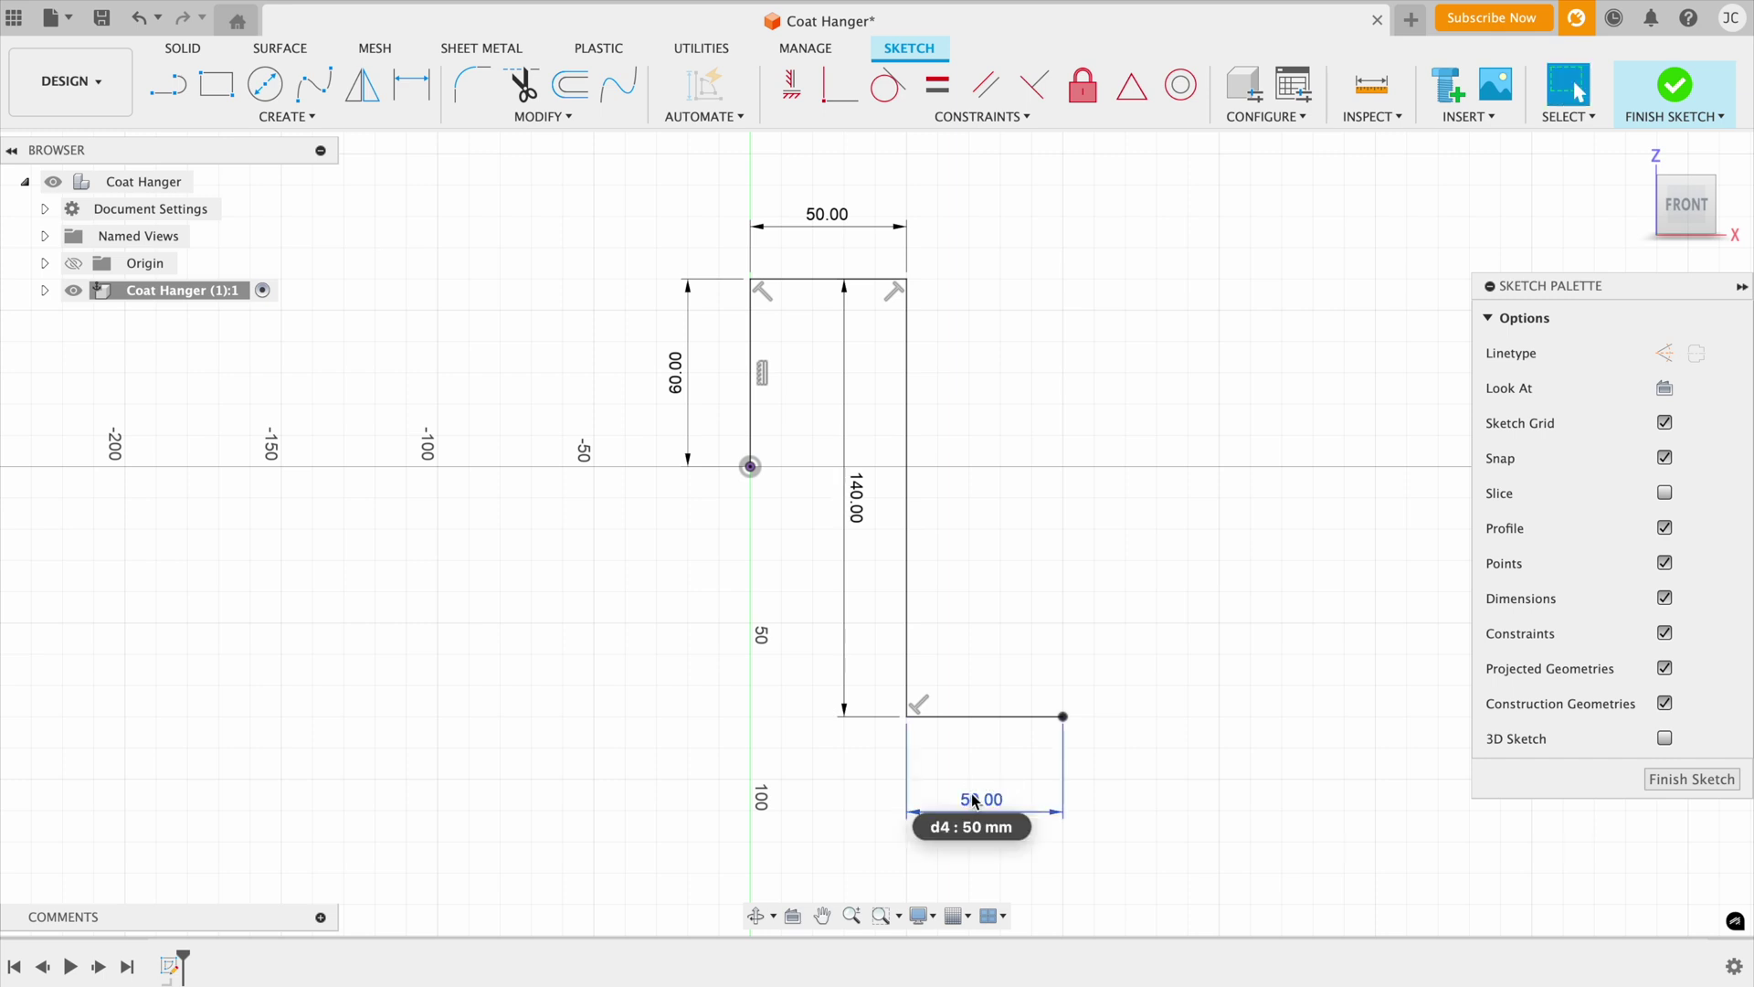
Draw a 20 mm vertical line upward from the free end of the lower horizontal line and place its dimension outside the profile
{"action": "left_click", "coordinate": [182, 91]}
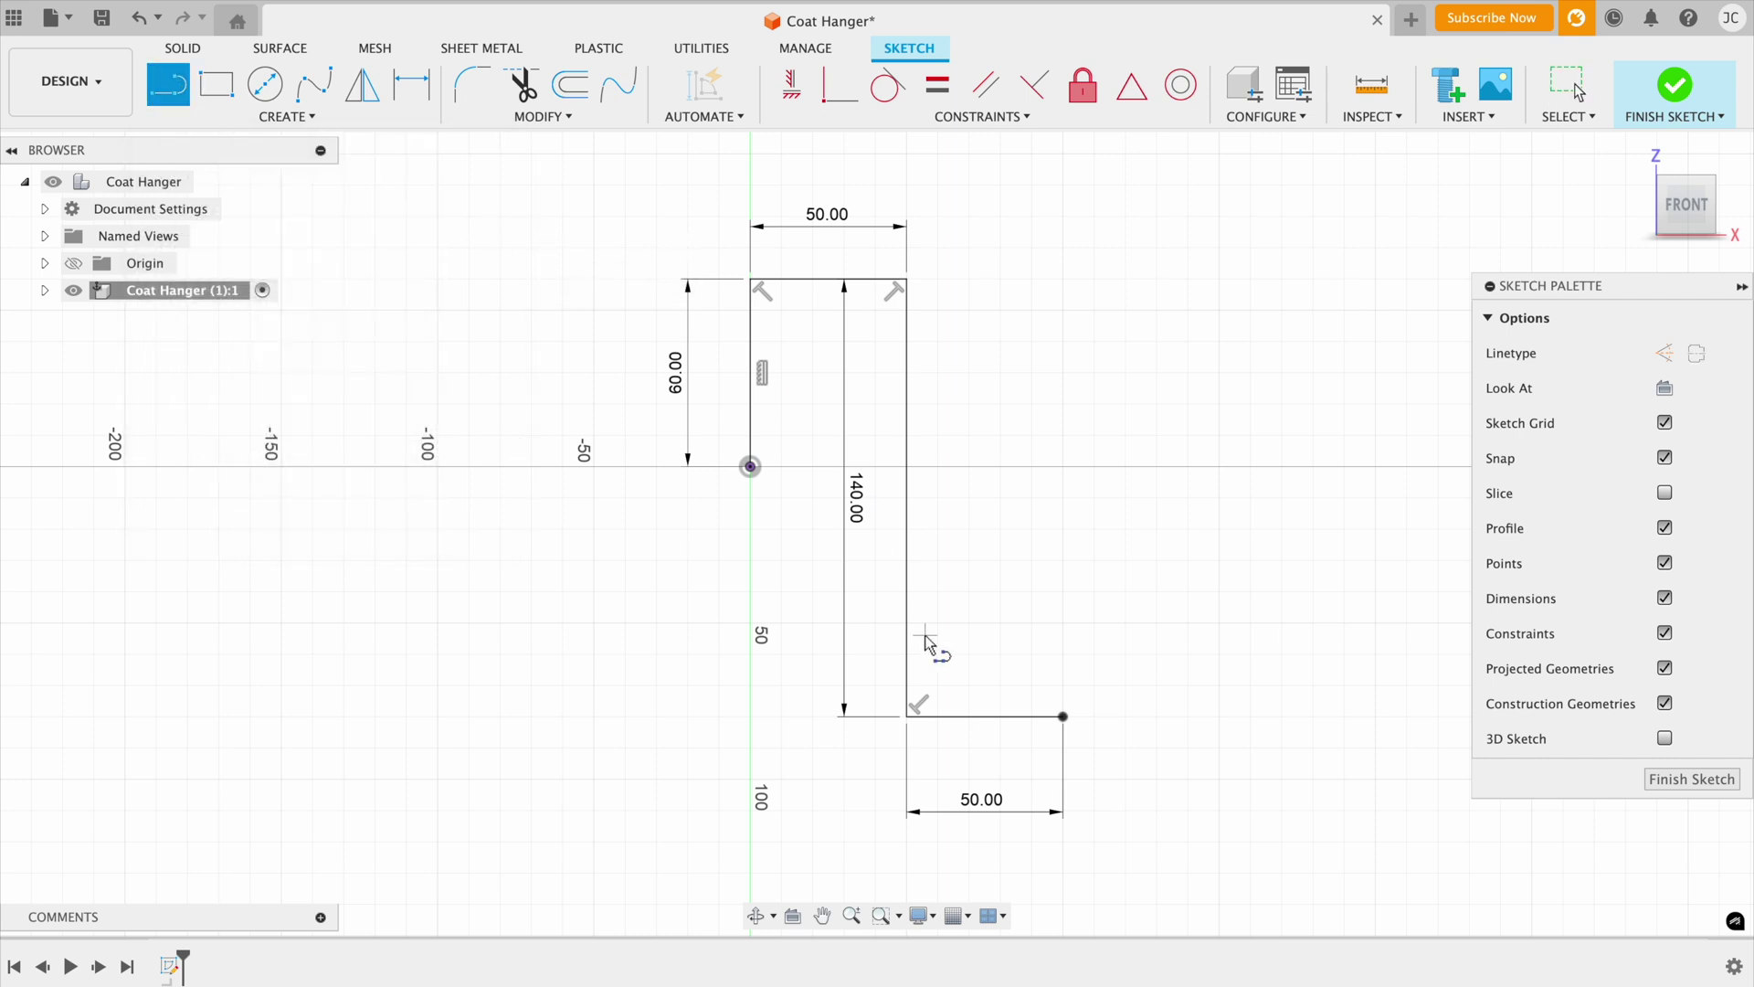
{"action": "left_click", "coordinate": [1062, 716]}
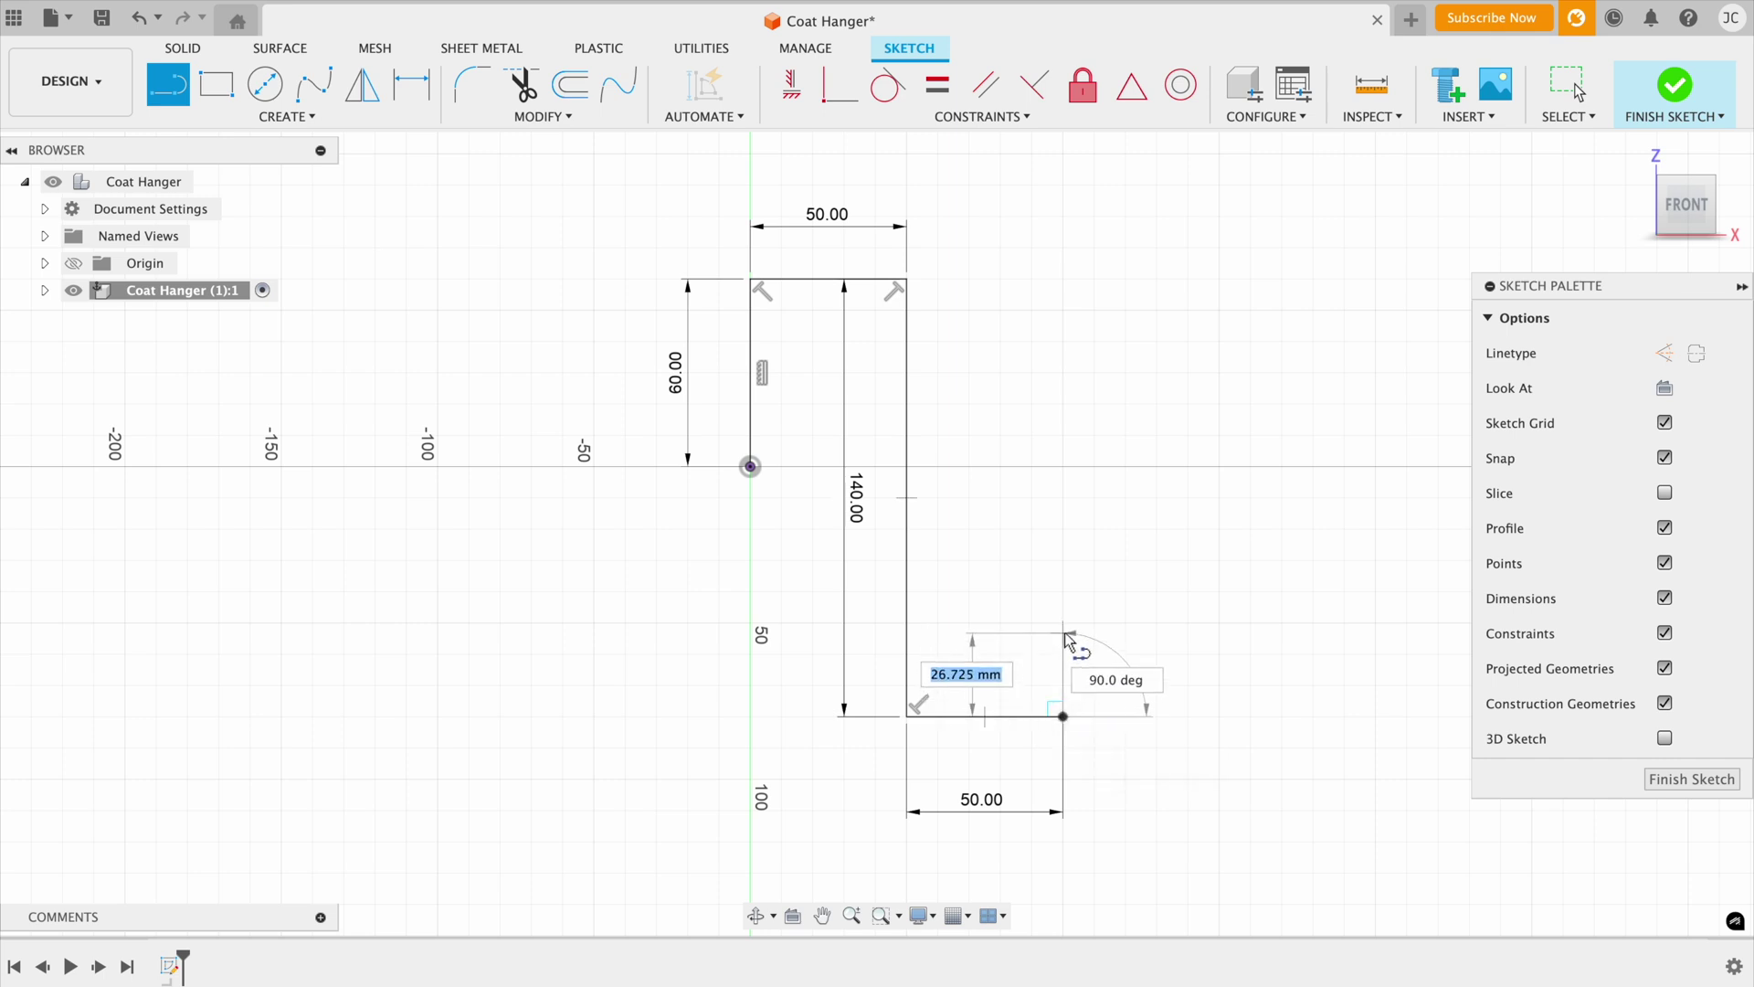
{"action": "type", "text": "20"}
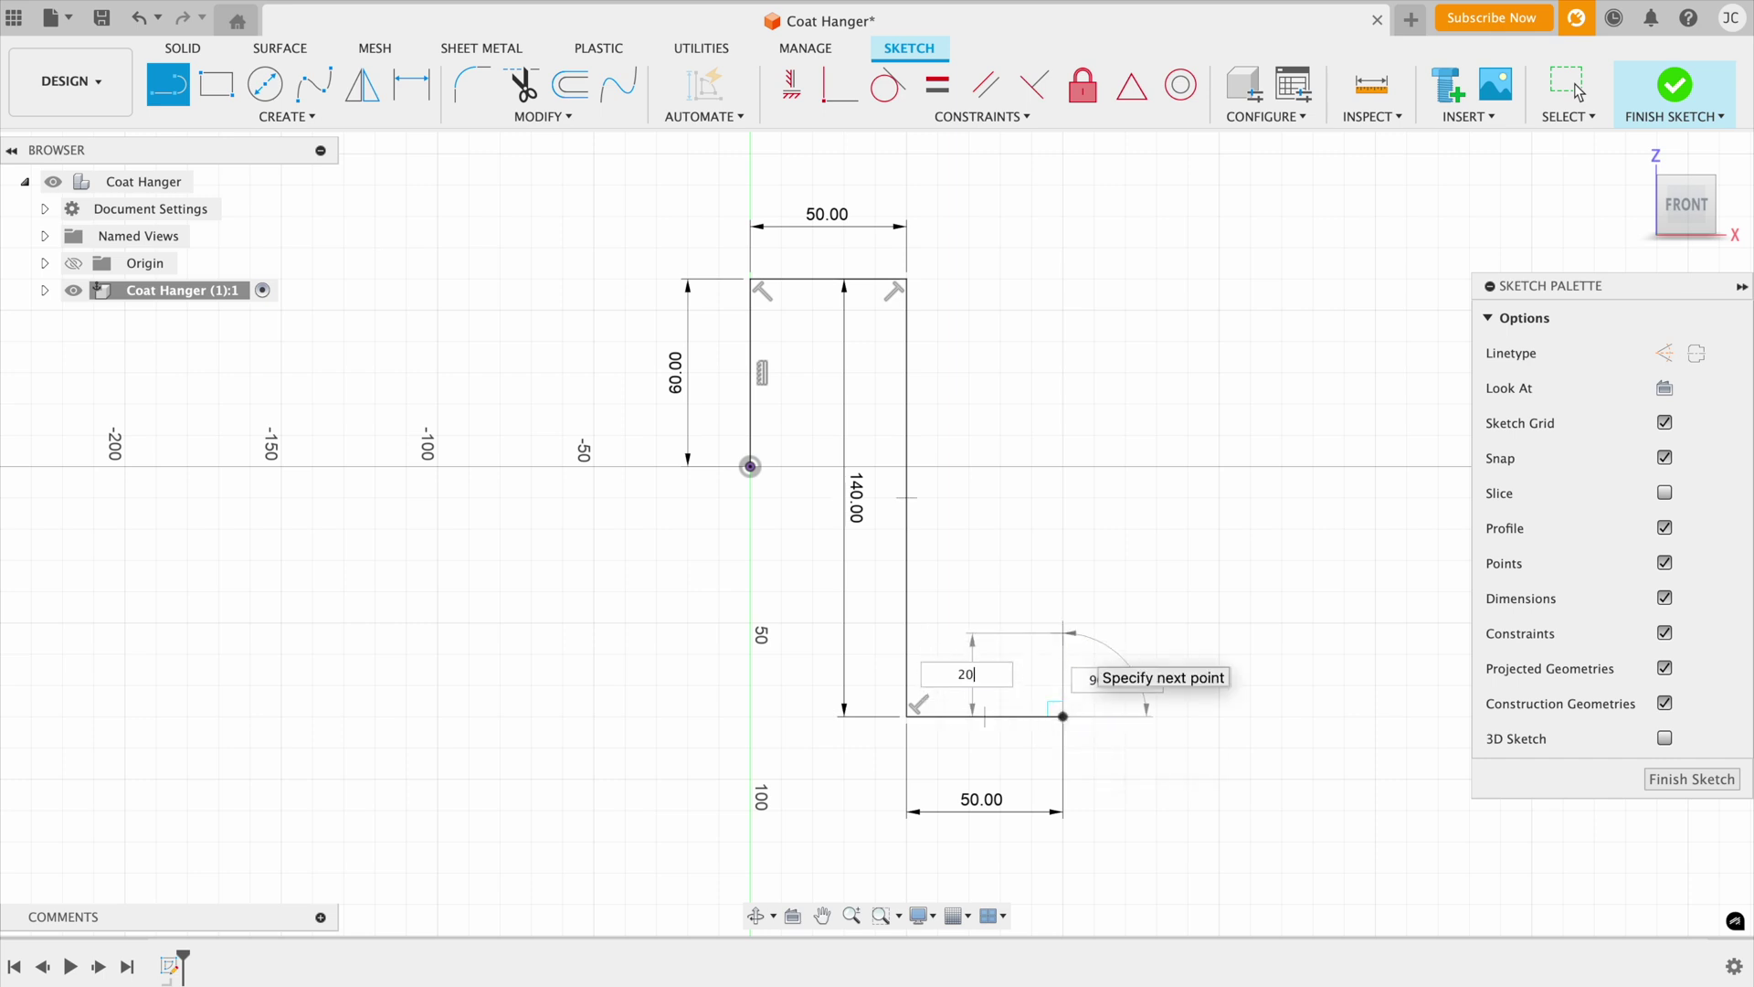
{"action": "key", "text": "Tab"}
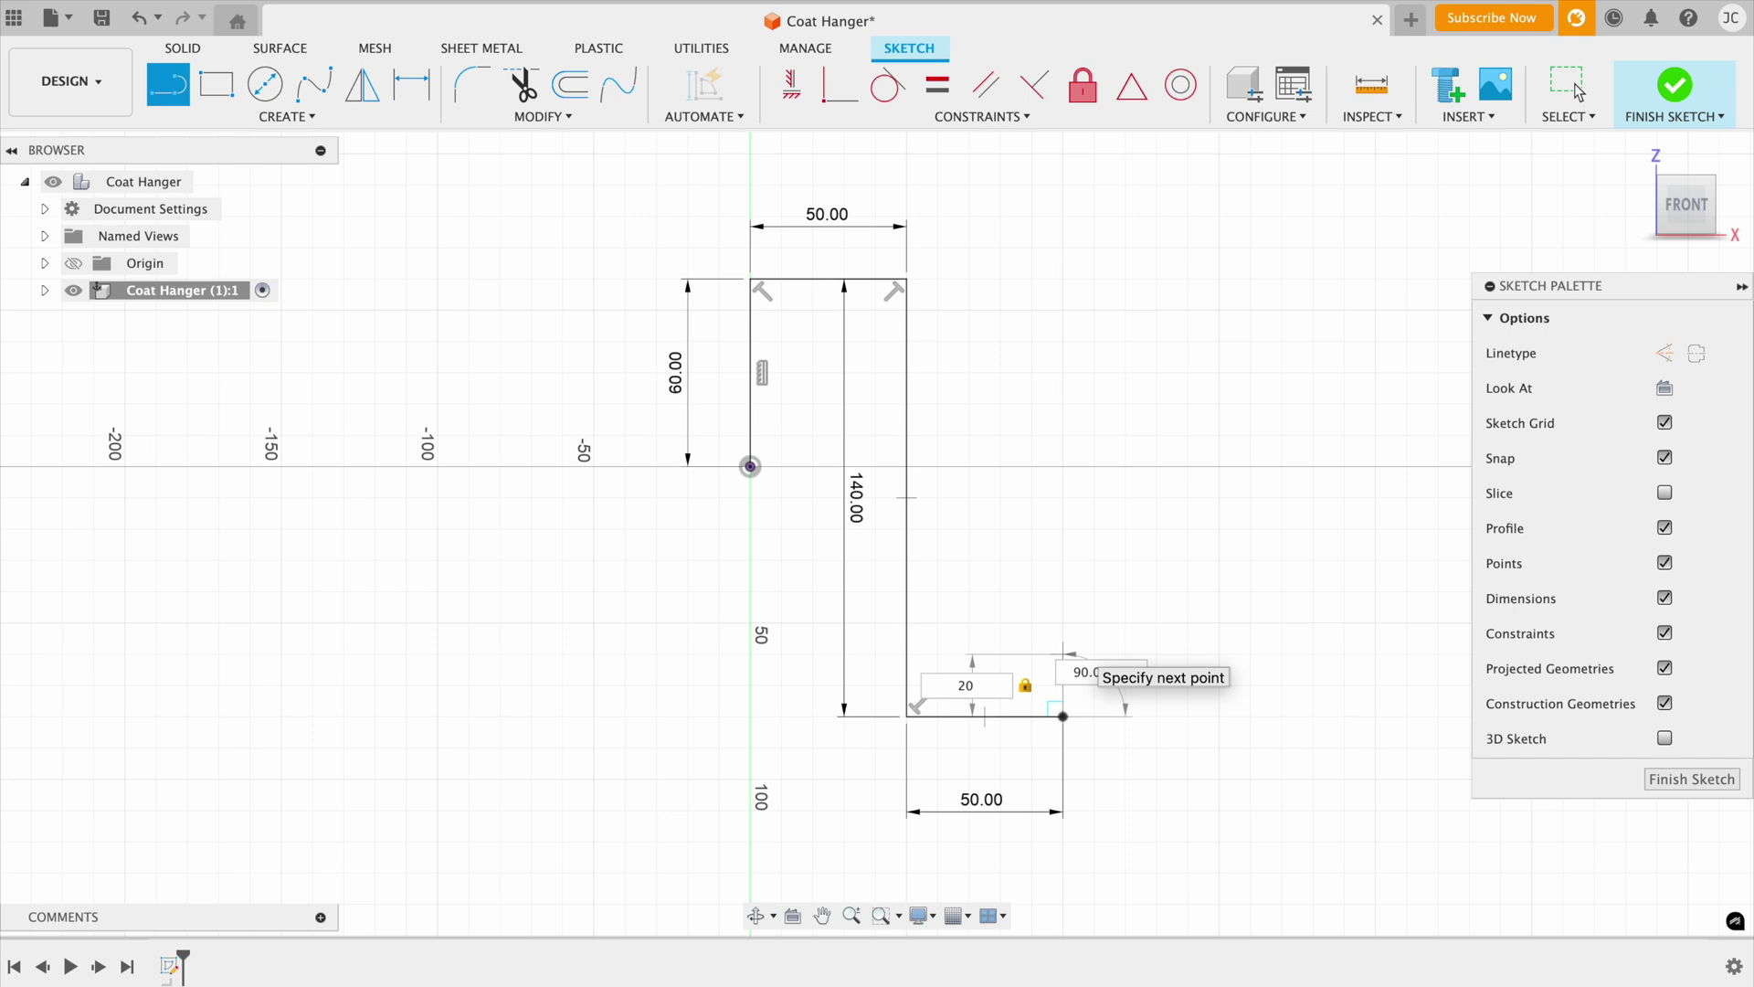
{"action": "key", "text": "Return"}
{"action": "left_click", "coordinate": [1578, 91]}
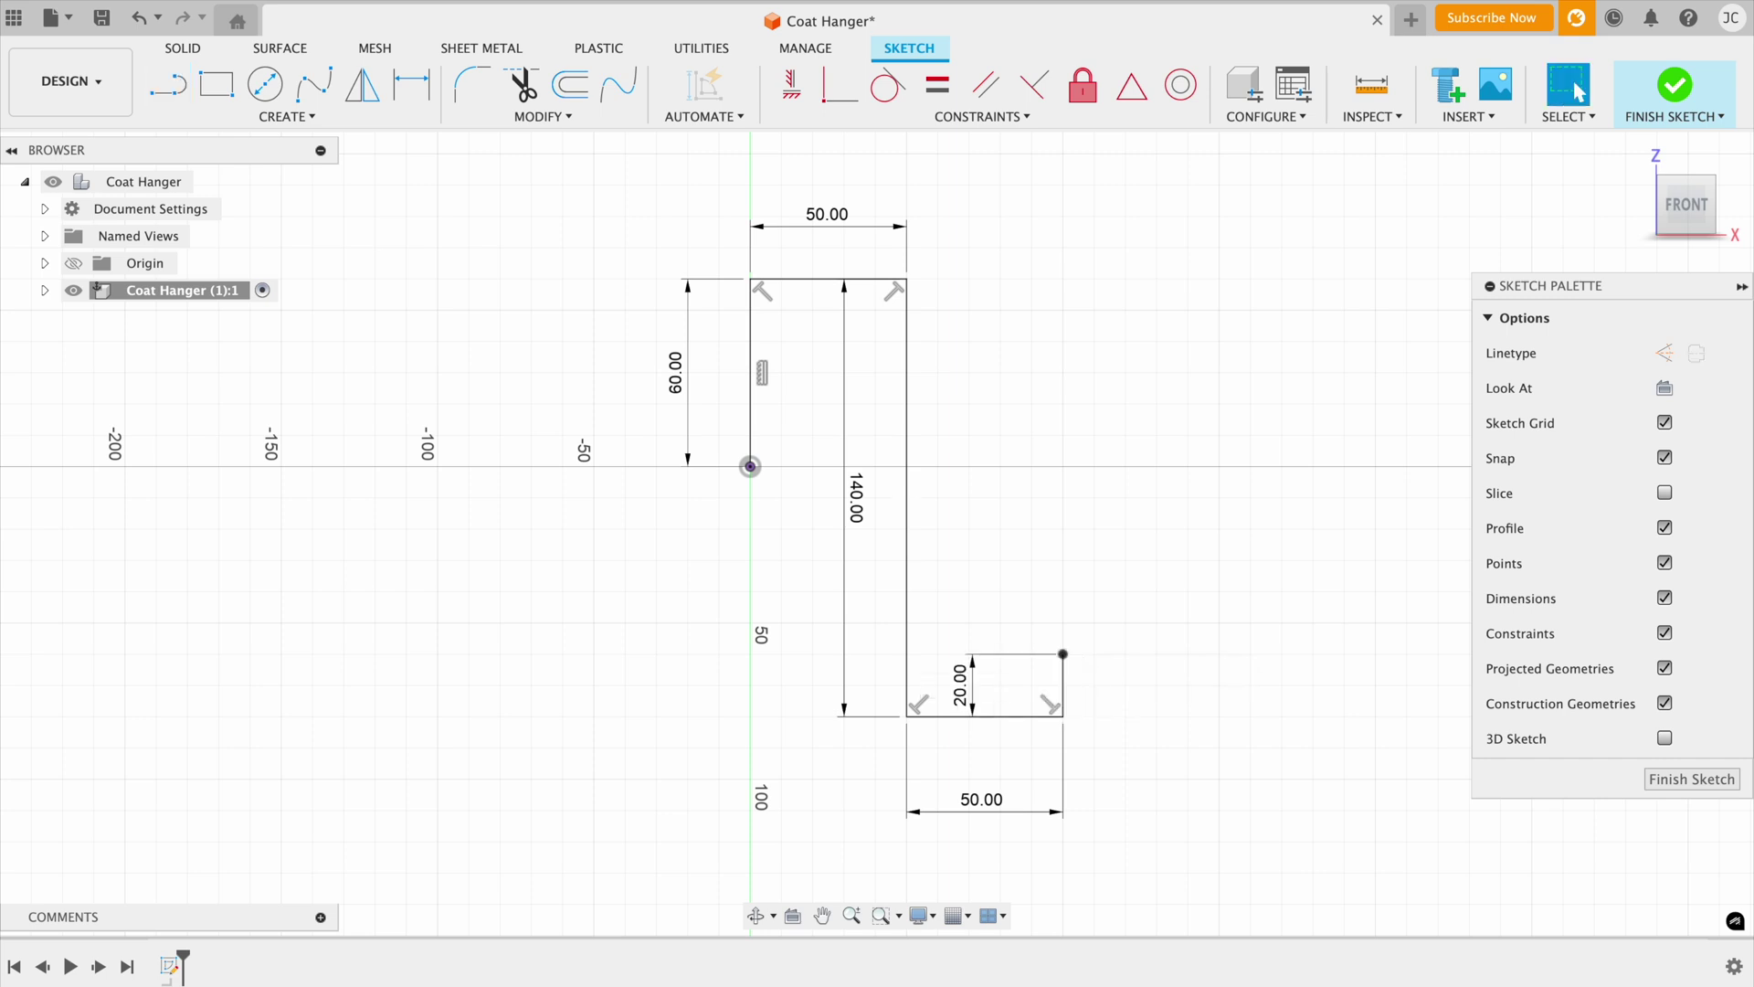
{"action": "left_click_drag", "start_coordinate": [970, 689], "coordinate": [1139, 691]}
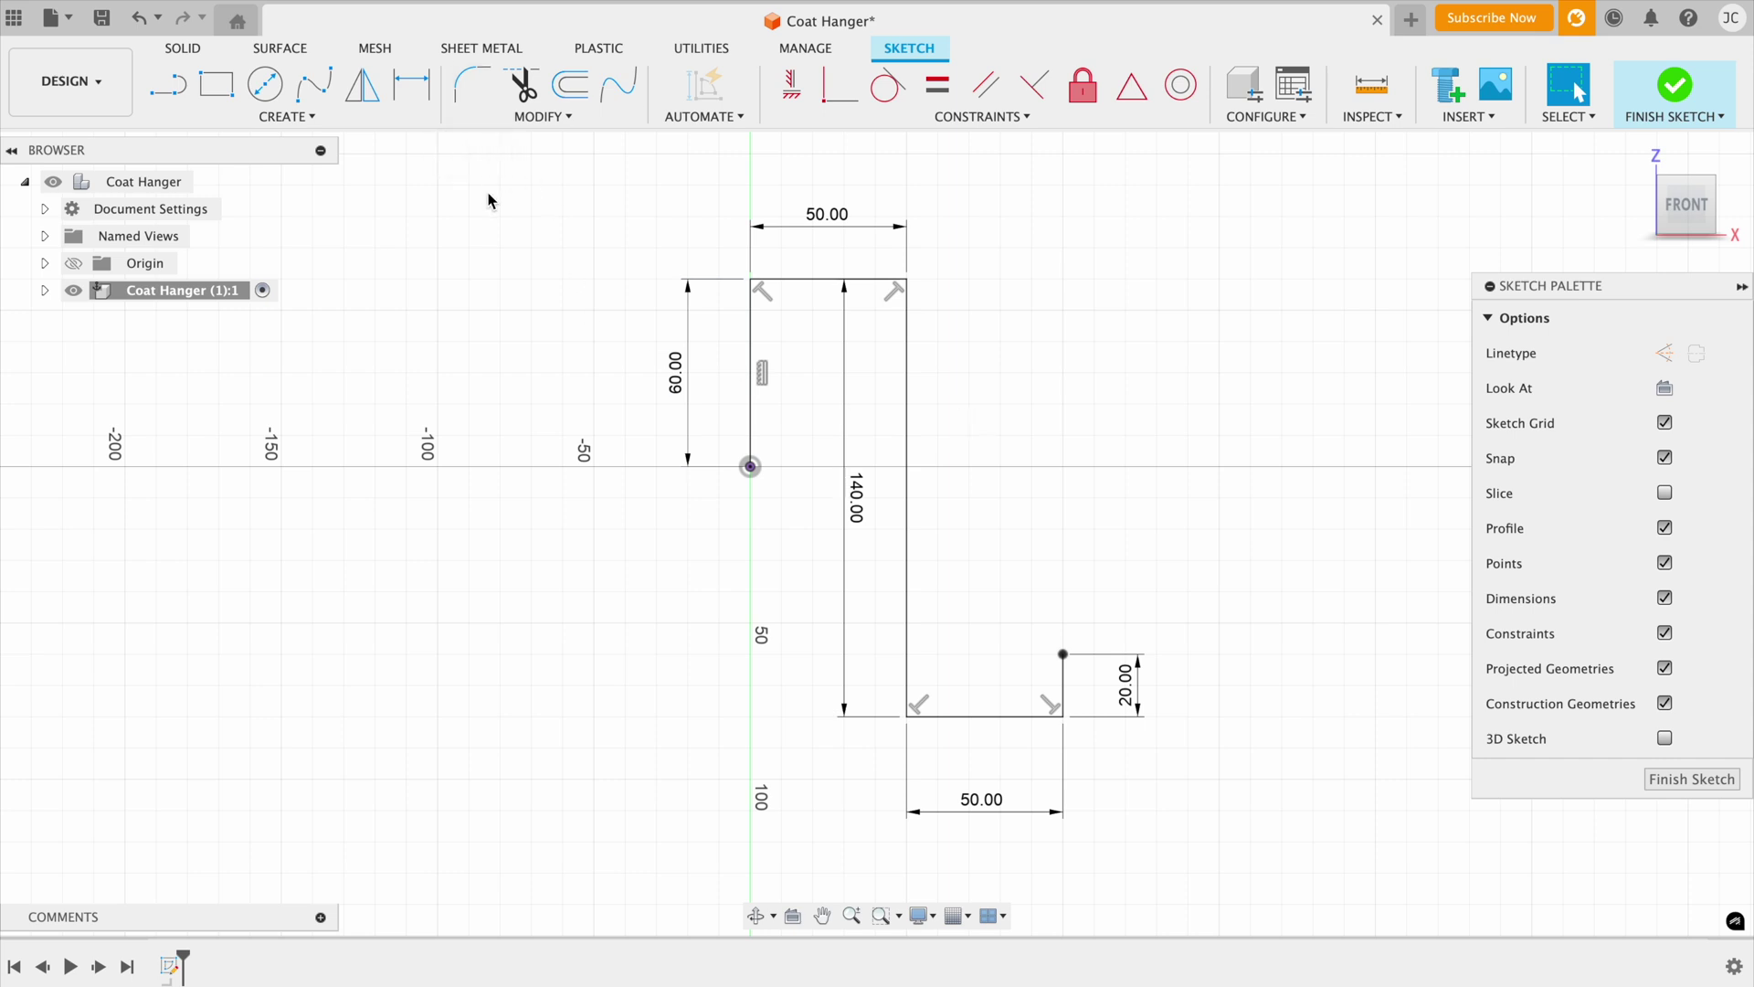
Fillet all four corners of the hook profile with a 10 mm radius
{"action": "left_click", "coordinate": [476, 94]}
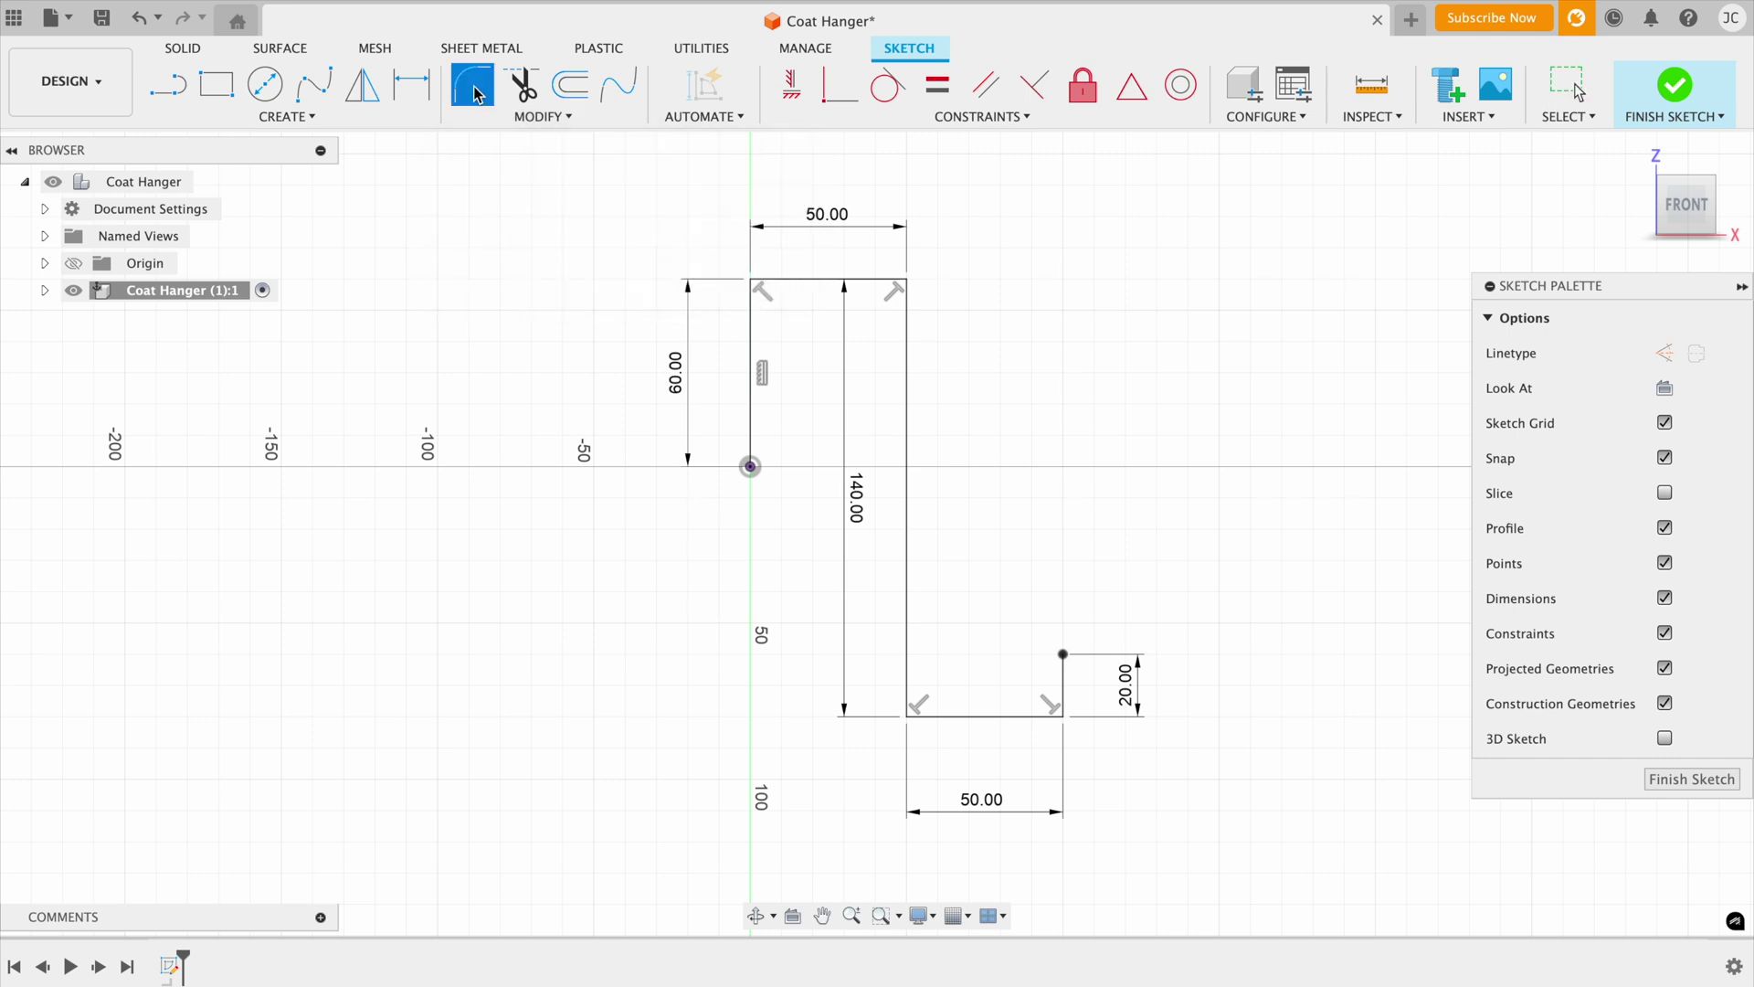
{"action": "left_click", "coordinate": [780, 281]}
{"action": "left_click", "coordinate": [752, 315]}
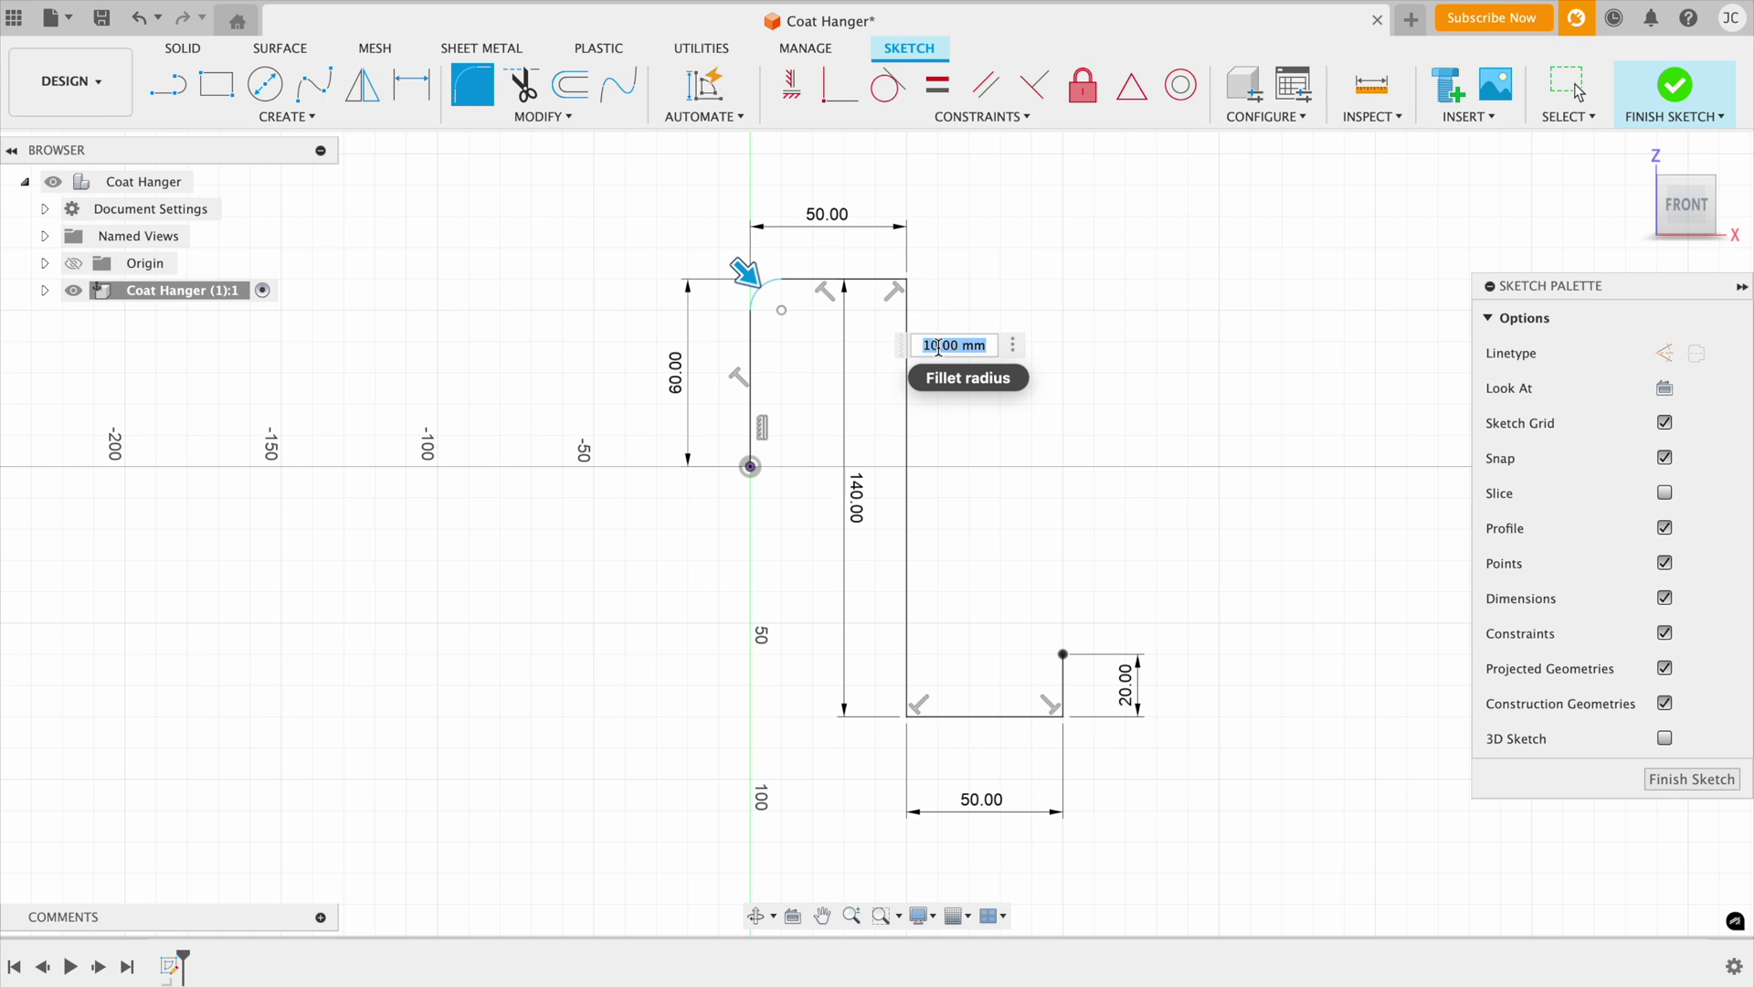
{"action": "left_click", "coordinate": [886, 280]}
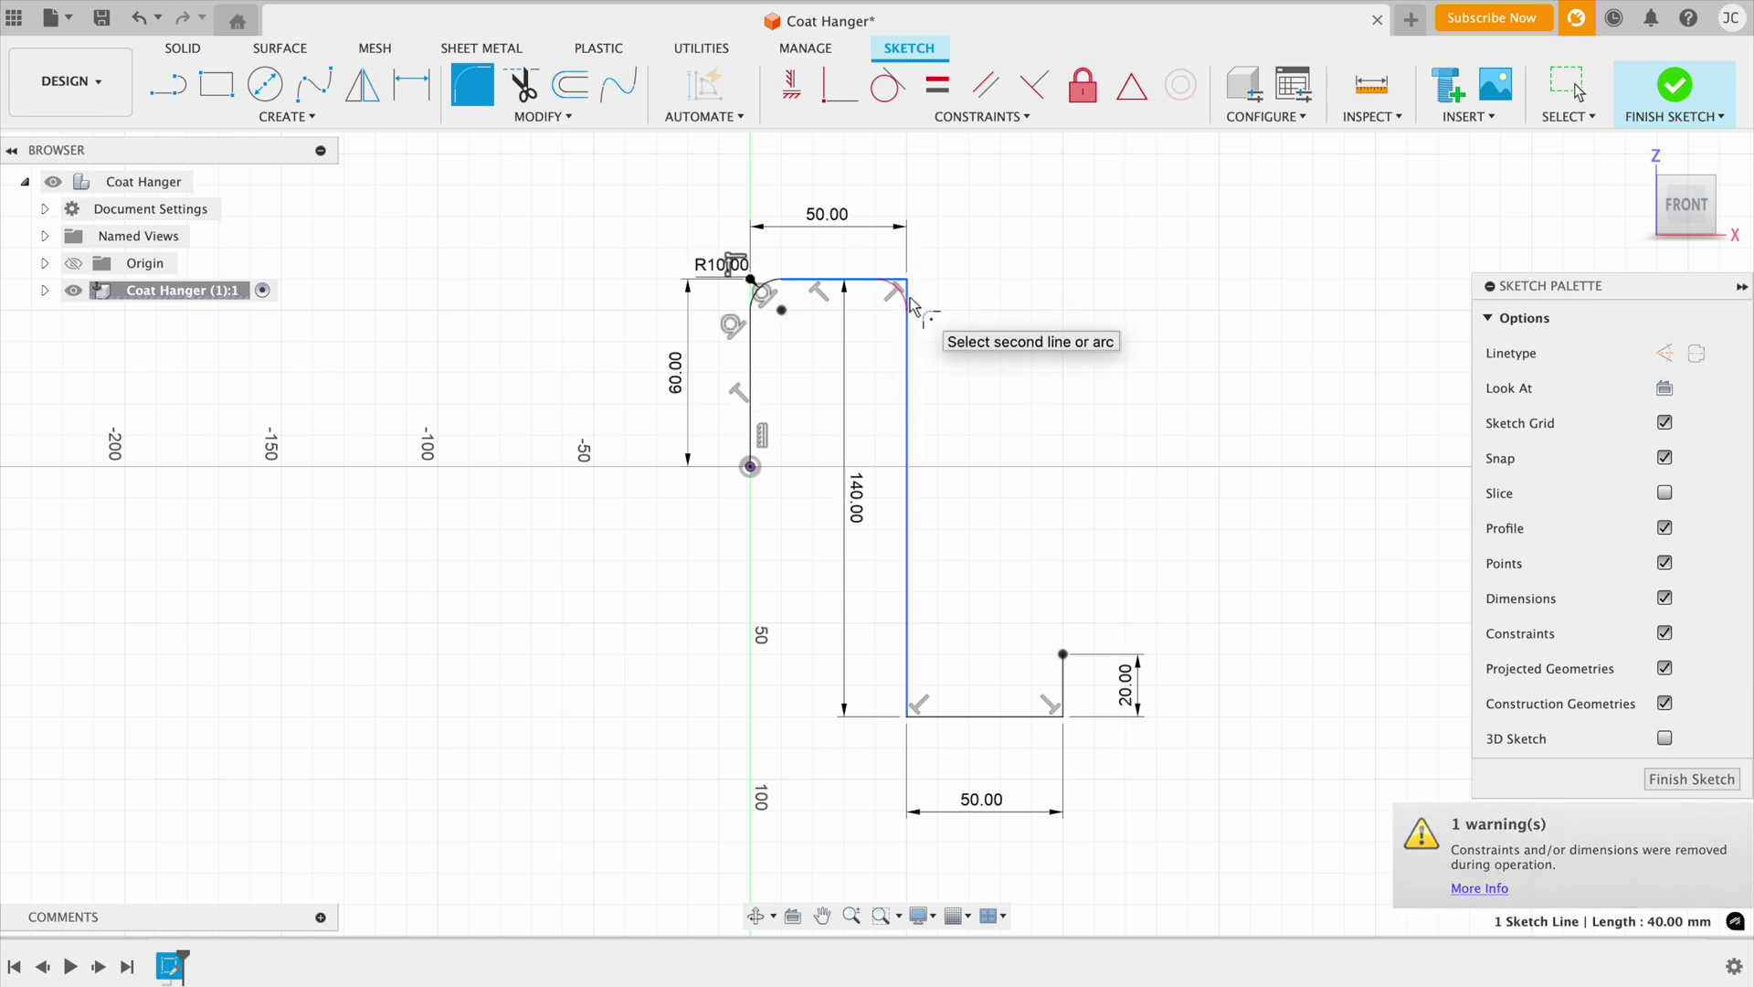
{"action": "left_click", "coordinate": [907, 305]}
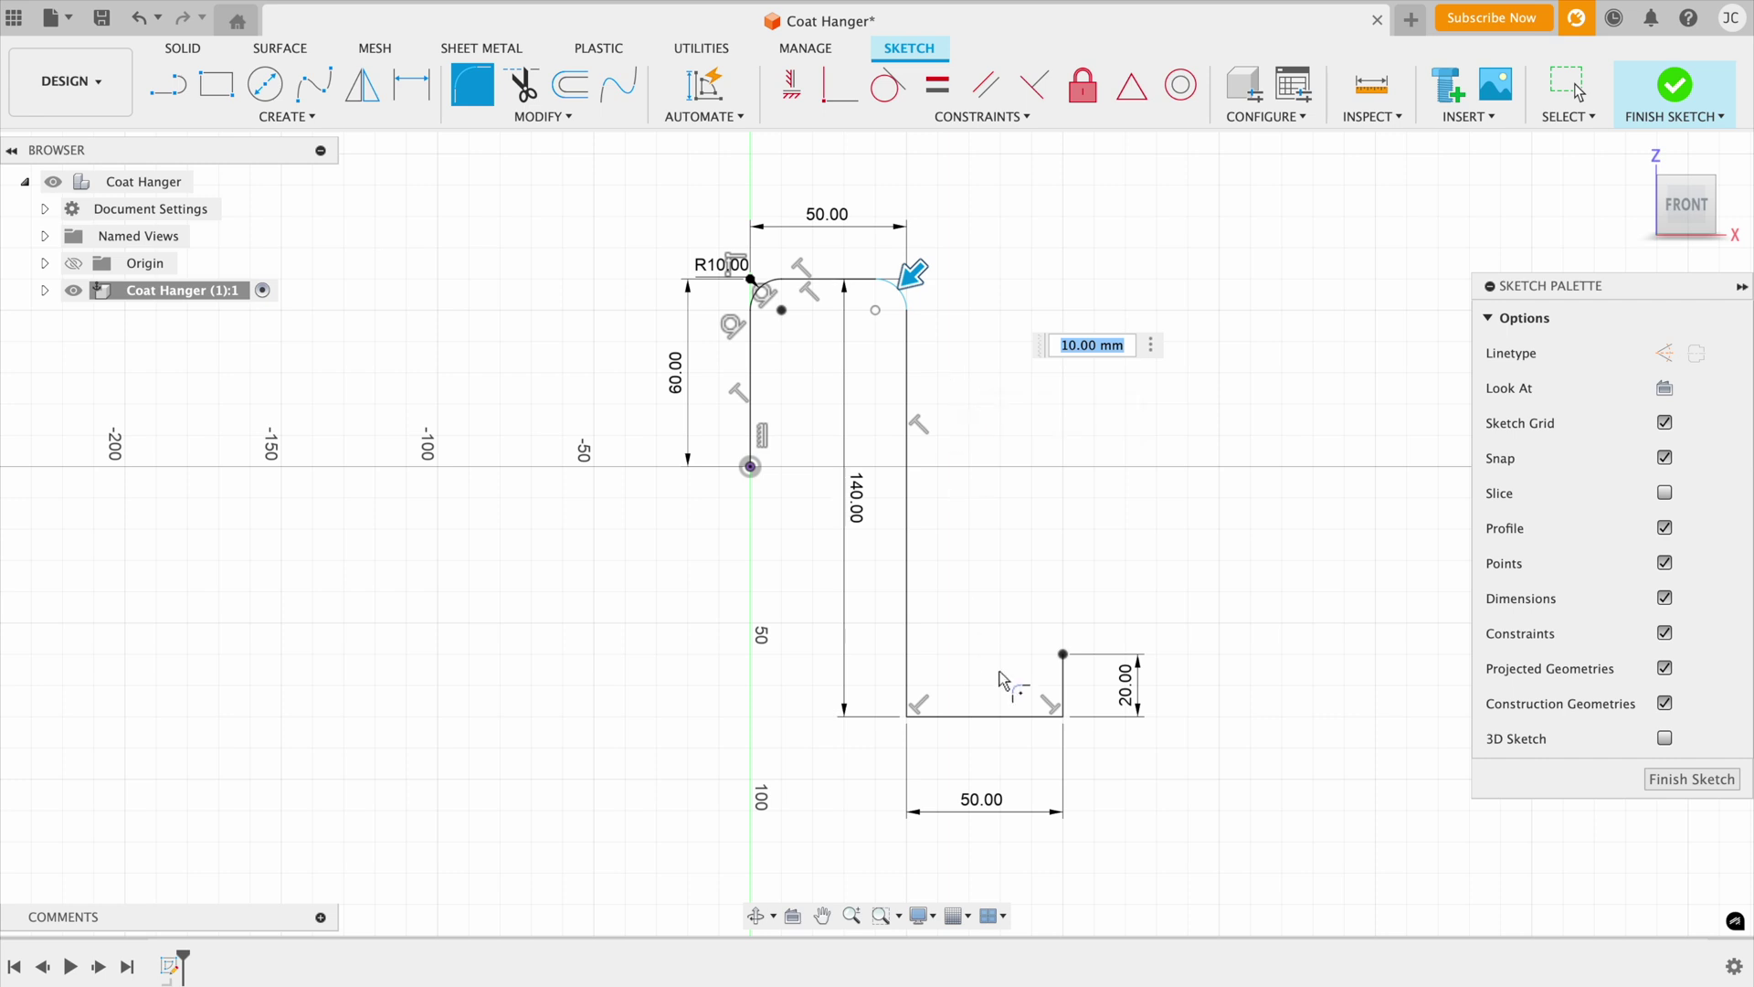
{"action": "left_click", "coordinate": [907, 677]}
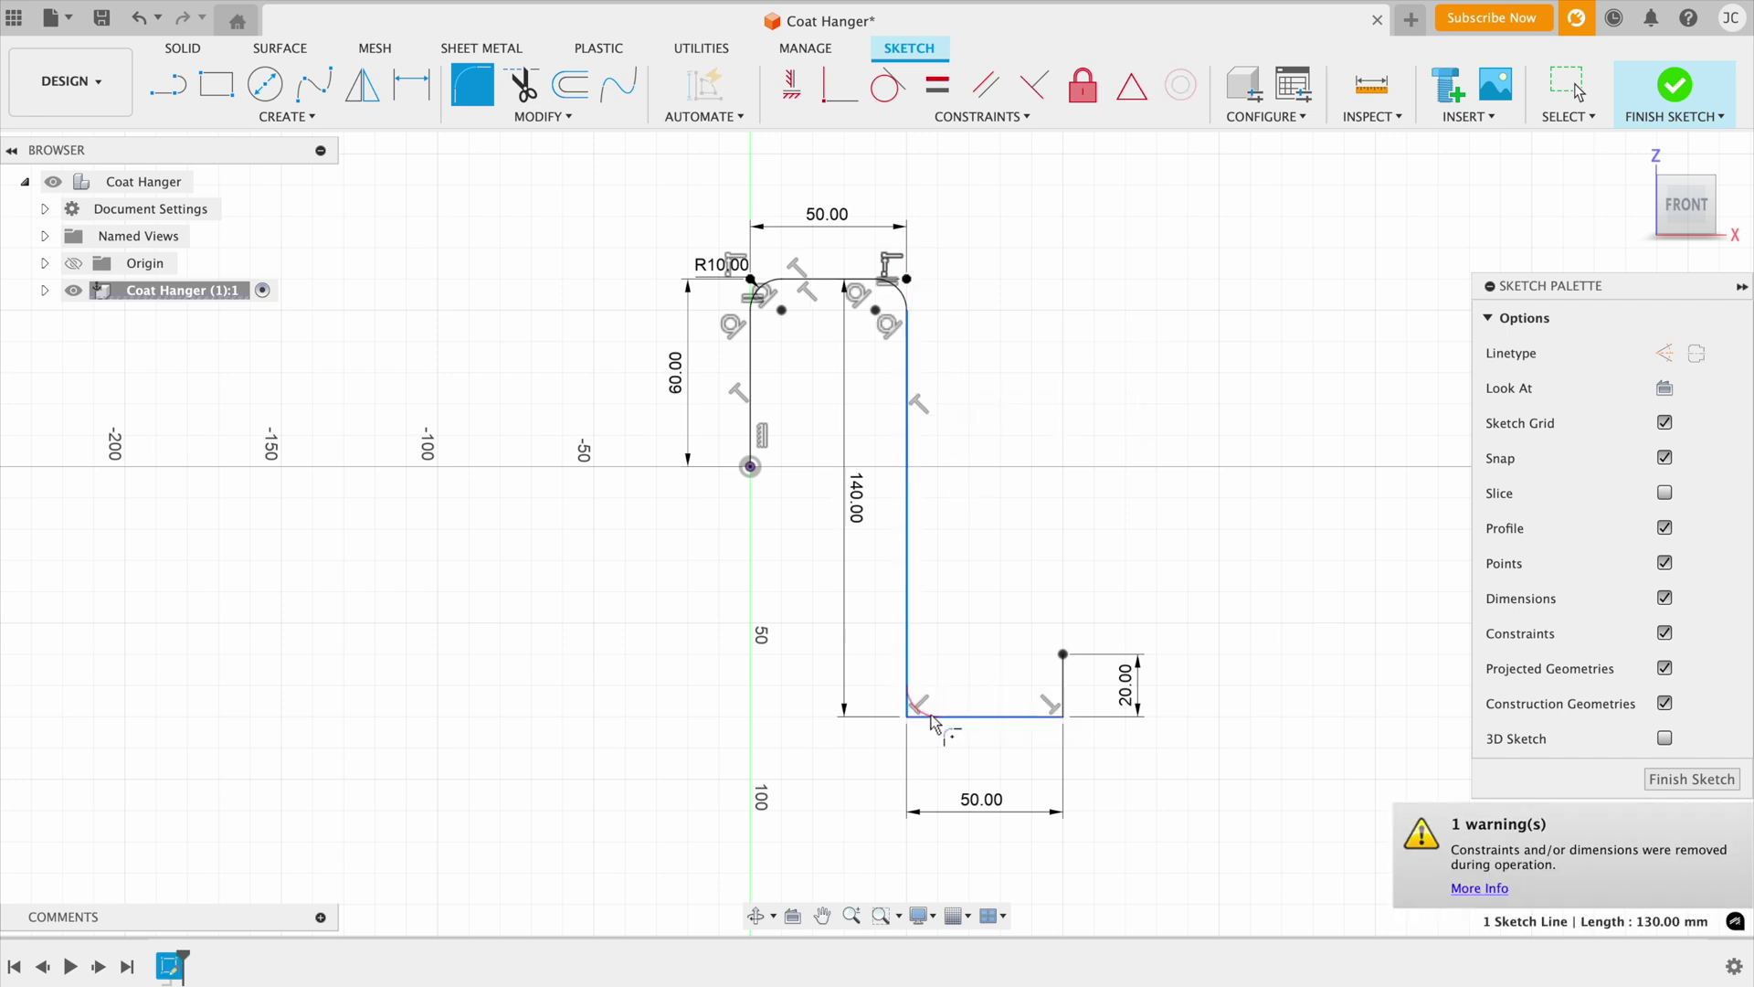
{"action": "left_click", "coordinate": [978, 716]}
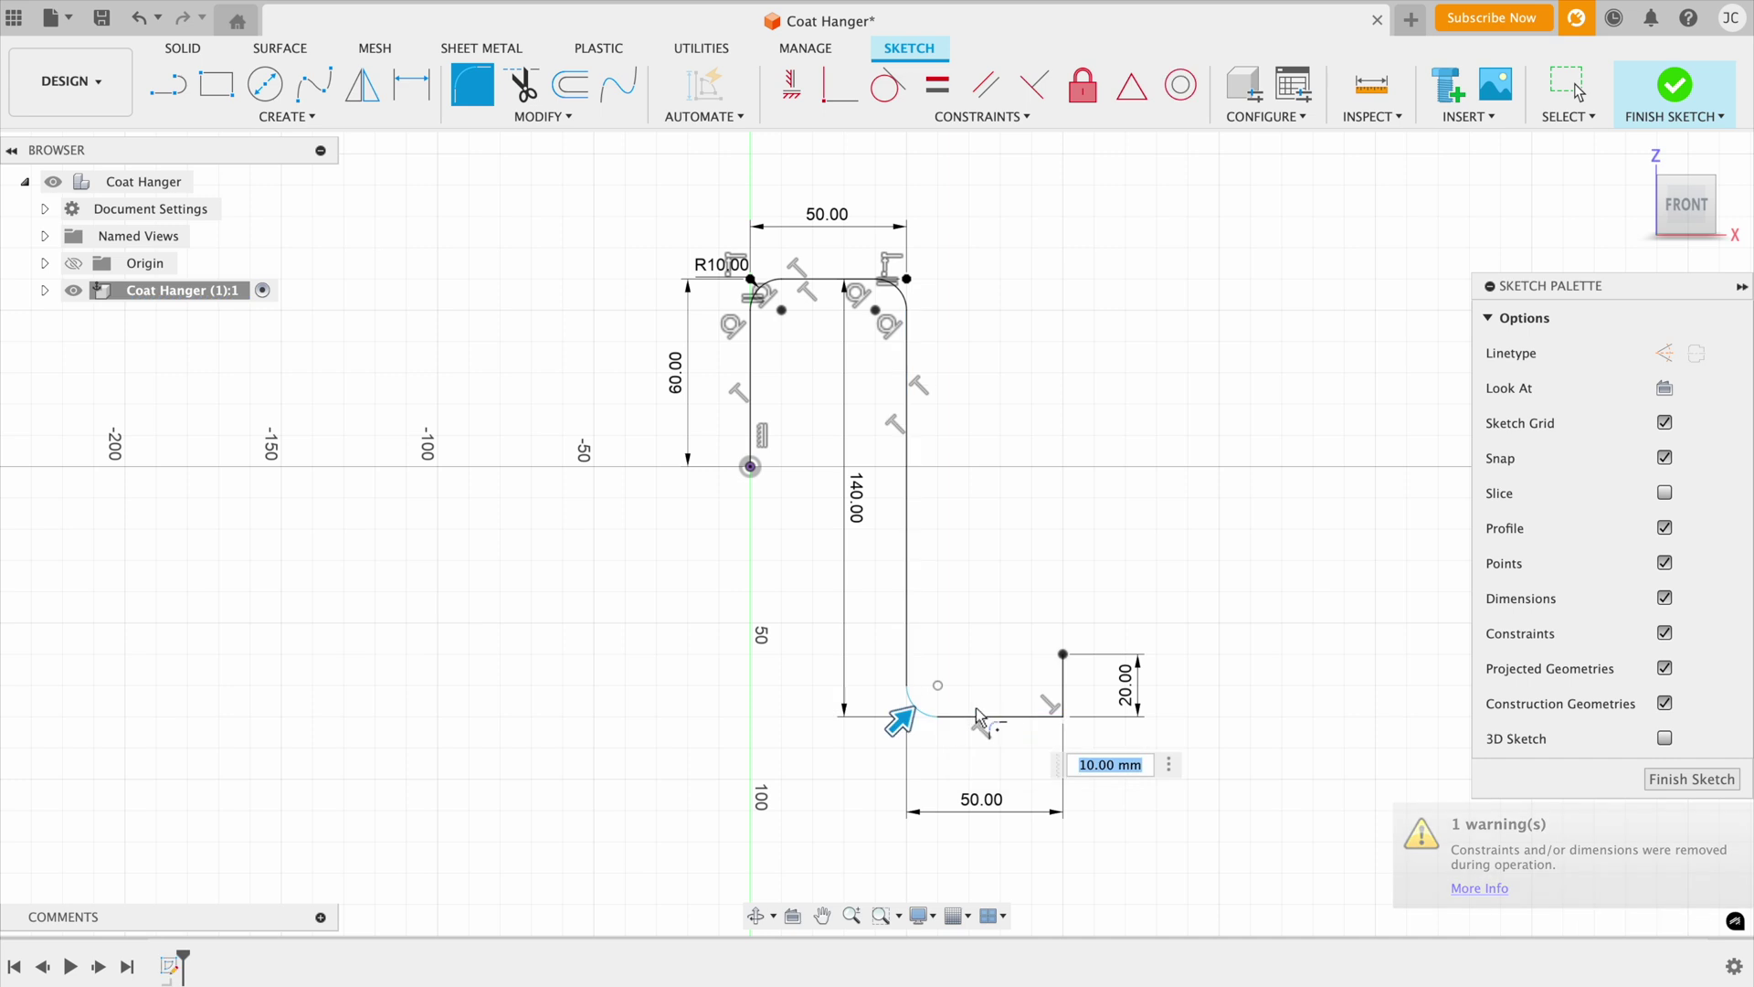
{"action": "left_click", "coordinate": [1061, 701]}
{"action": "left_click", "coordinate": [1042, 718]}
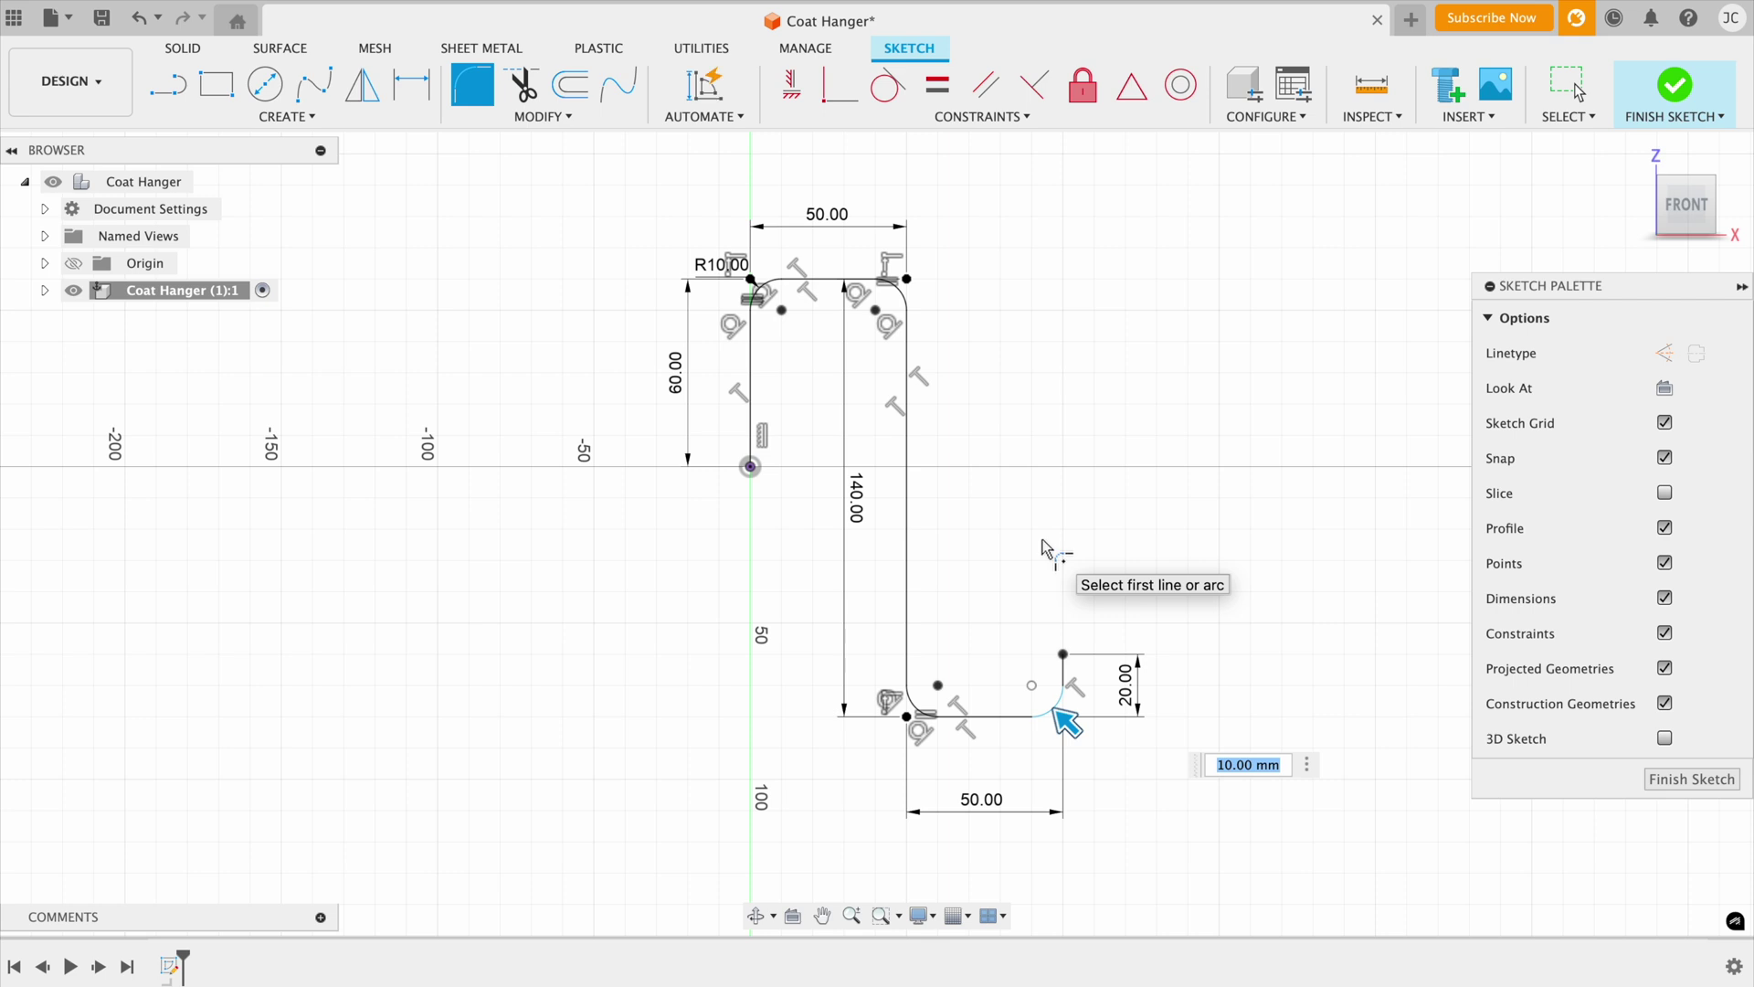
{"action": "key", "text": "Escape"}
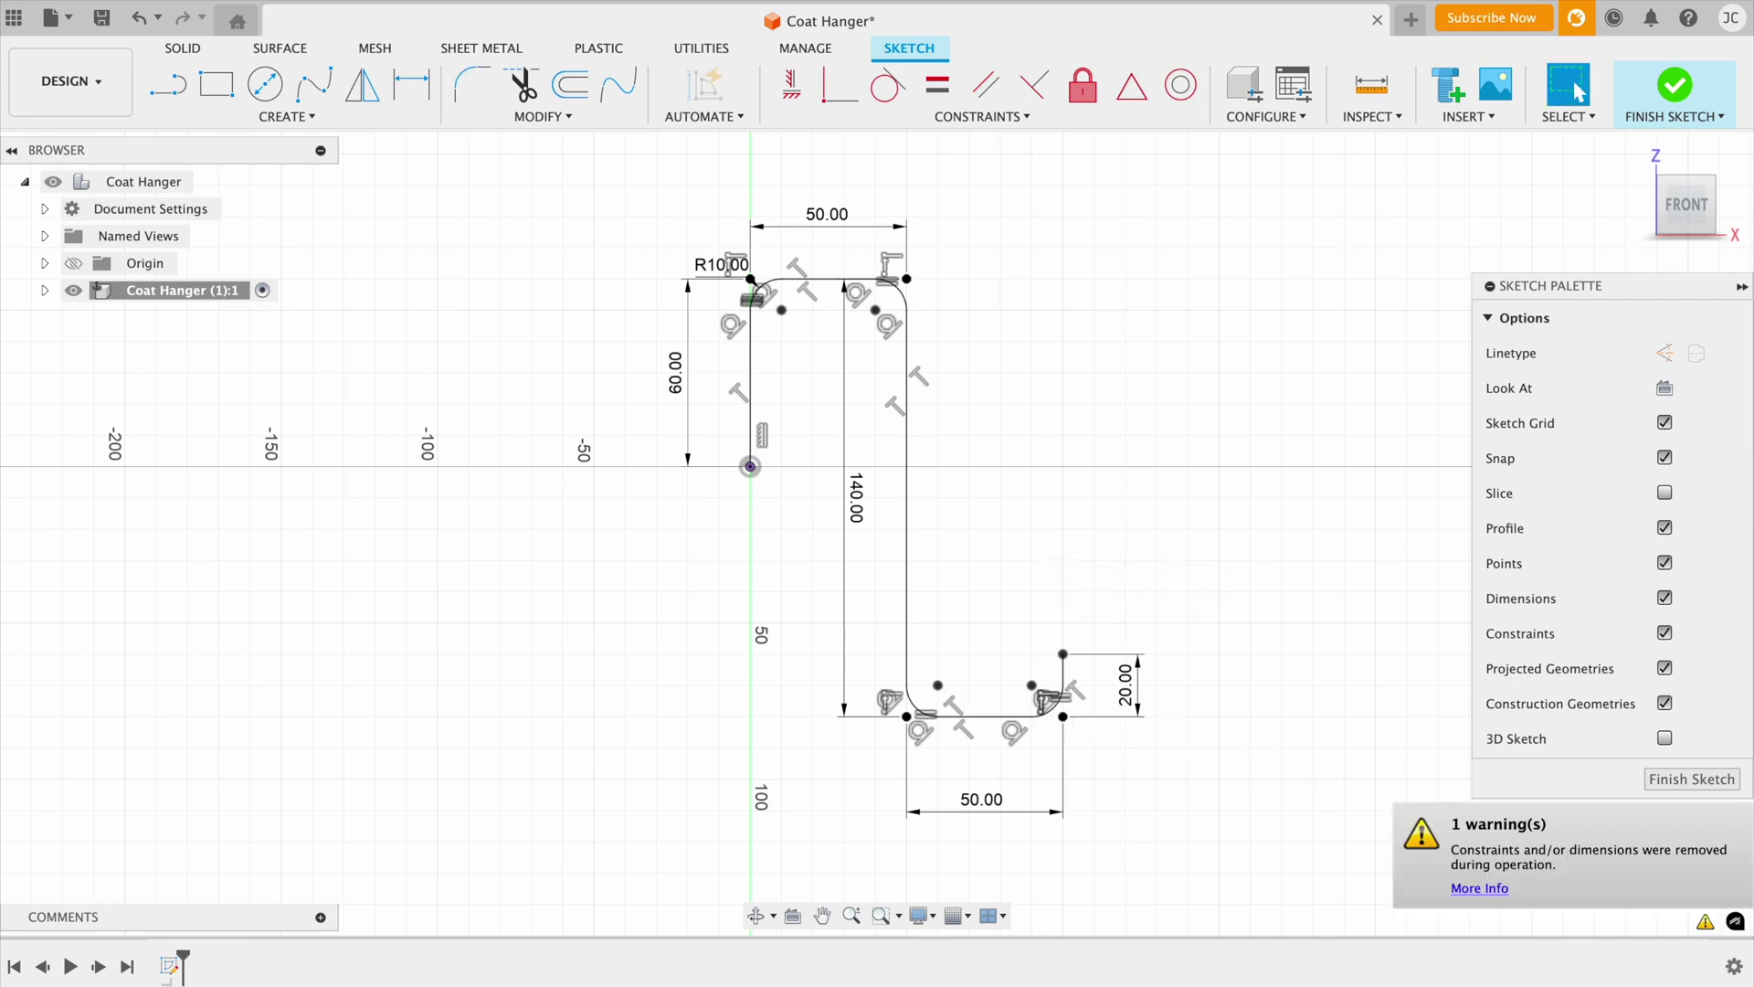
Finish the profile sketch, switch to the home view and expand the Coat Hanger component's sketches in the browser
{"action": "left_click", "coordinate": [1669, 781]}
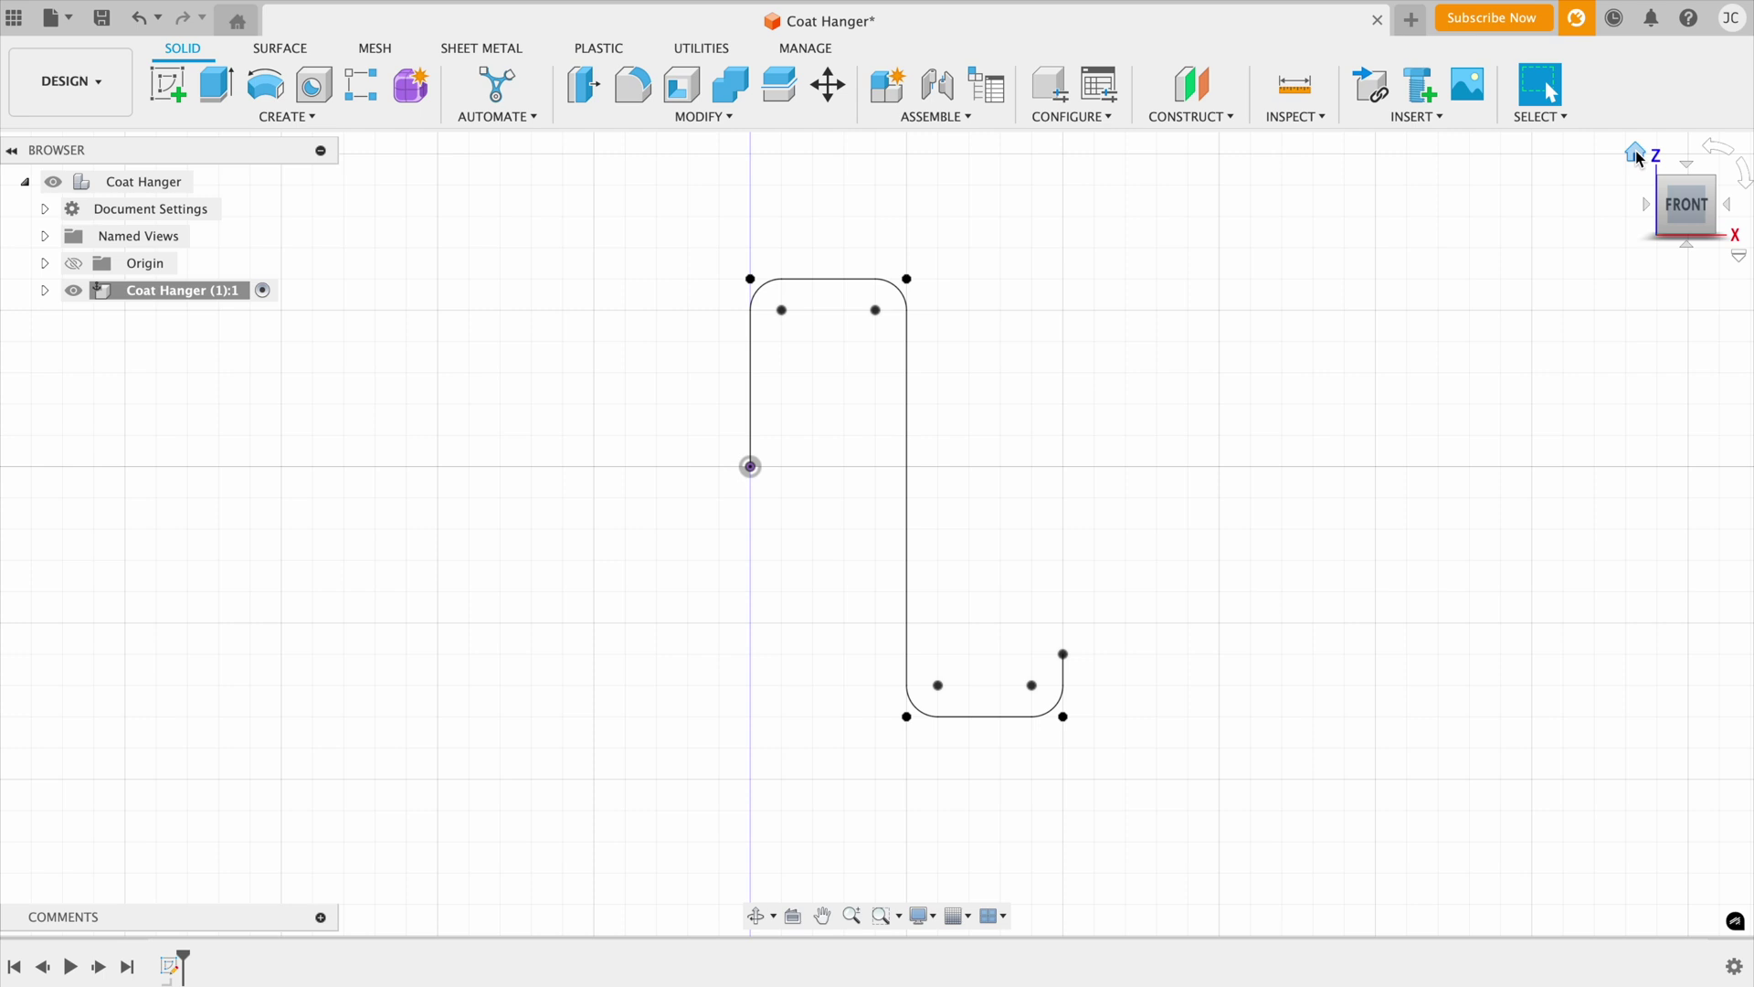
{"action": "left_click", "coordinate": [1636, 154]}
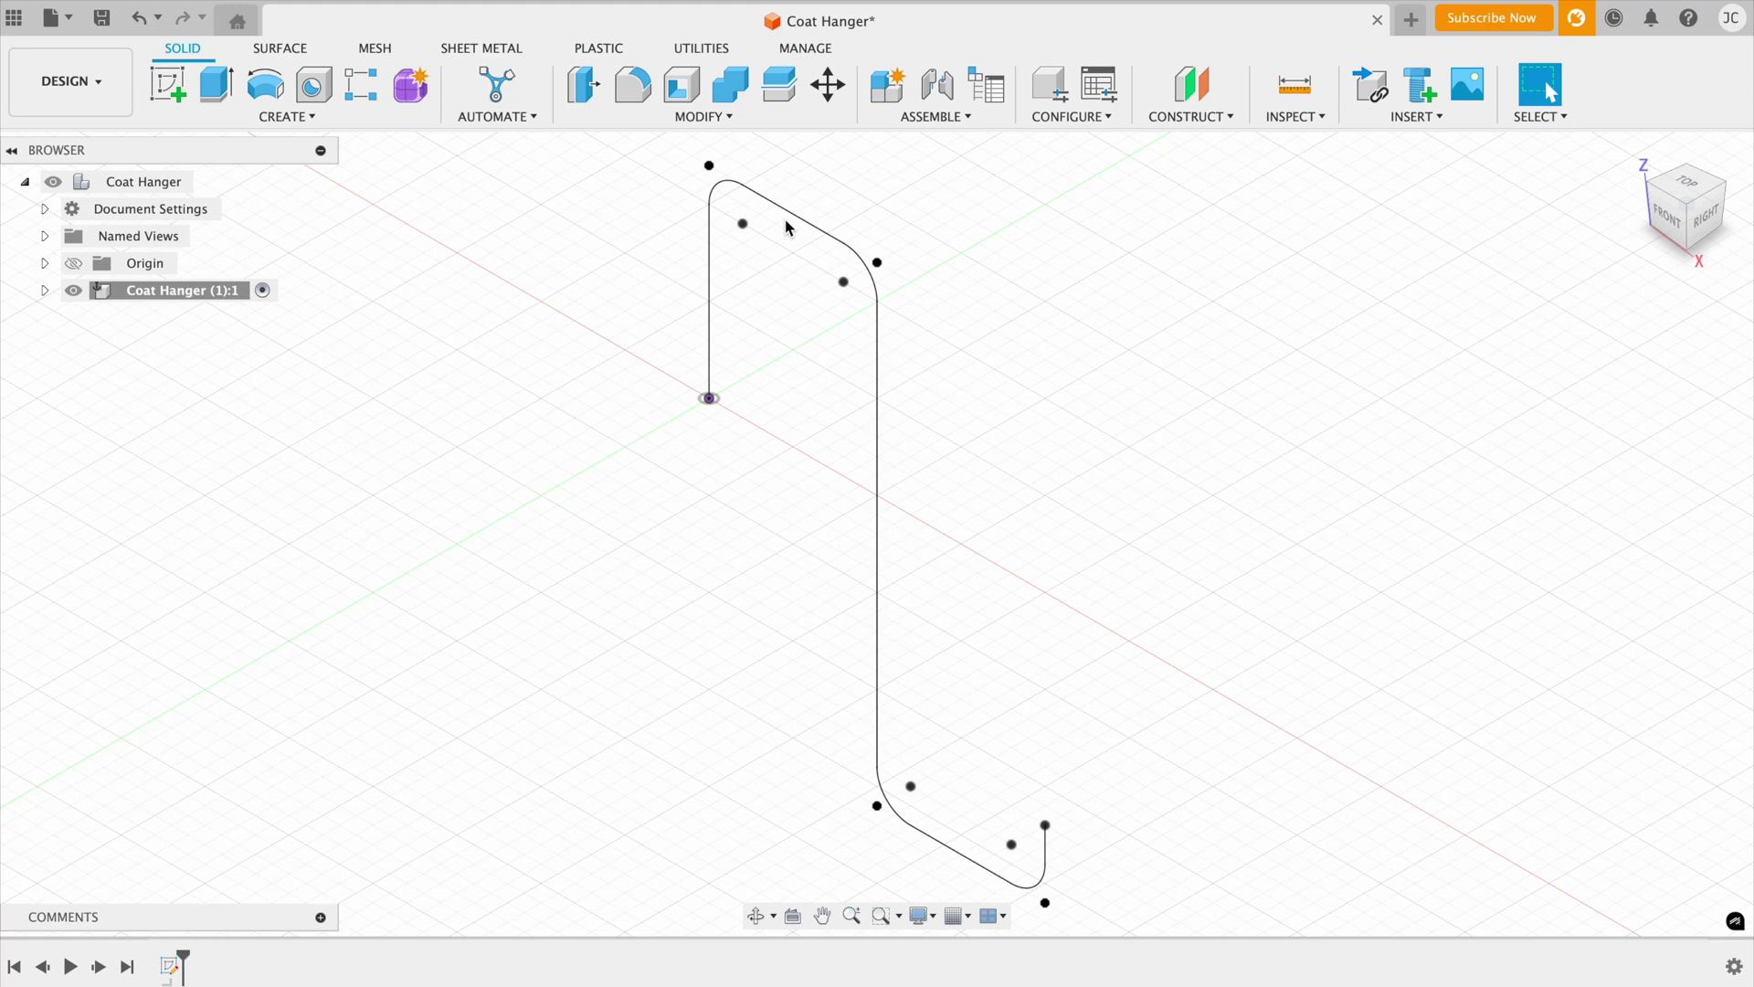
{"action": "left_click", "coordinate": [44, 290]}
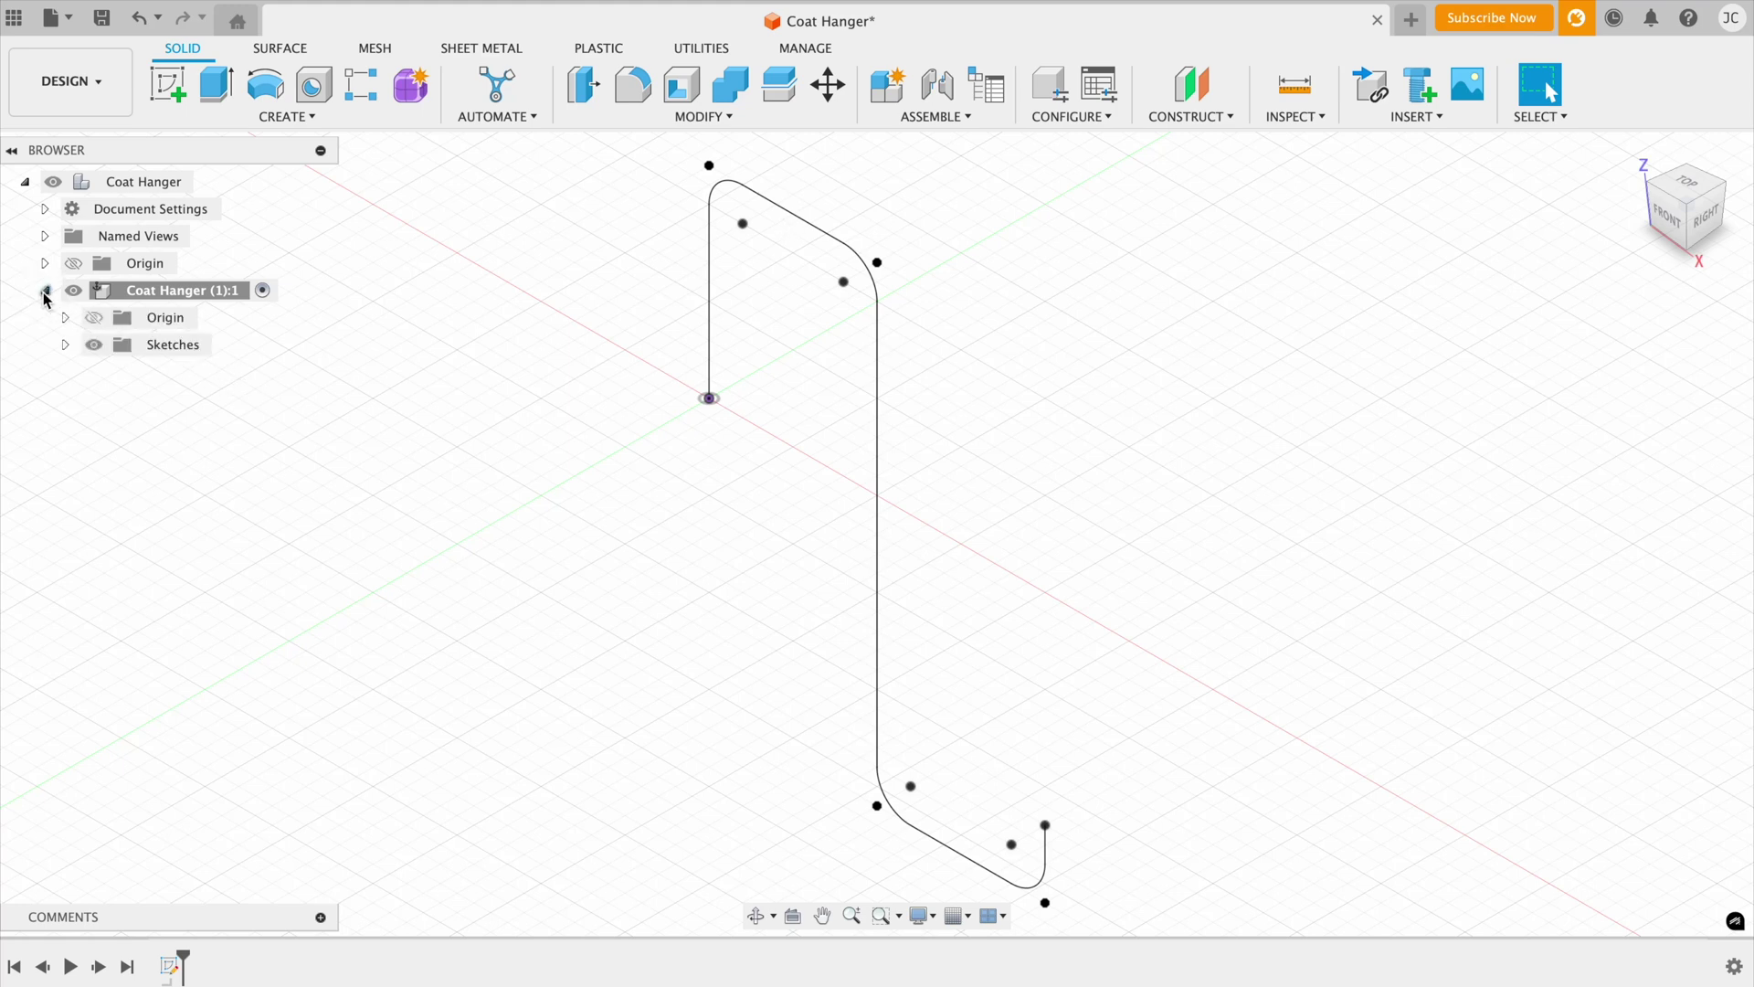
{"action": "left_click", "coordinate": [64, 345]}
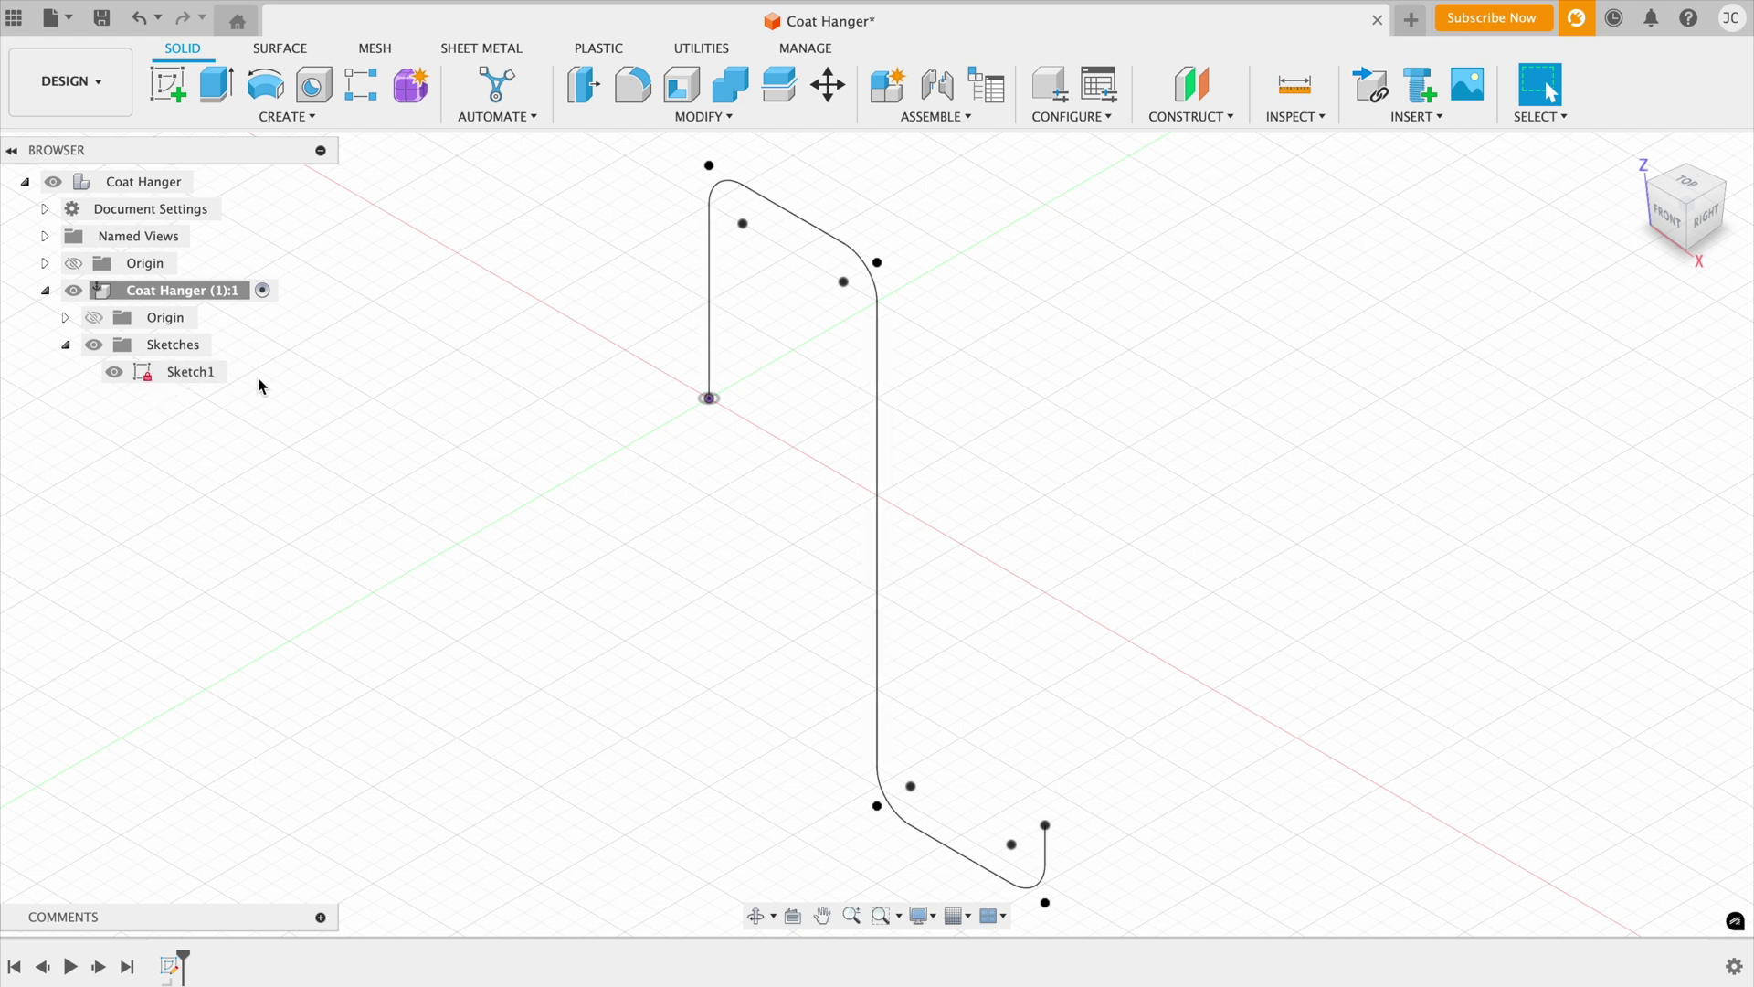
Create a sketch on the horizontal plane with a center rectangle at the origin, 60 mm along Y by 5 mm along X, and finish it
{"action": "left_click", "coordinate": [165, 98]}
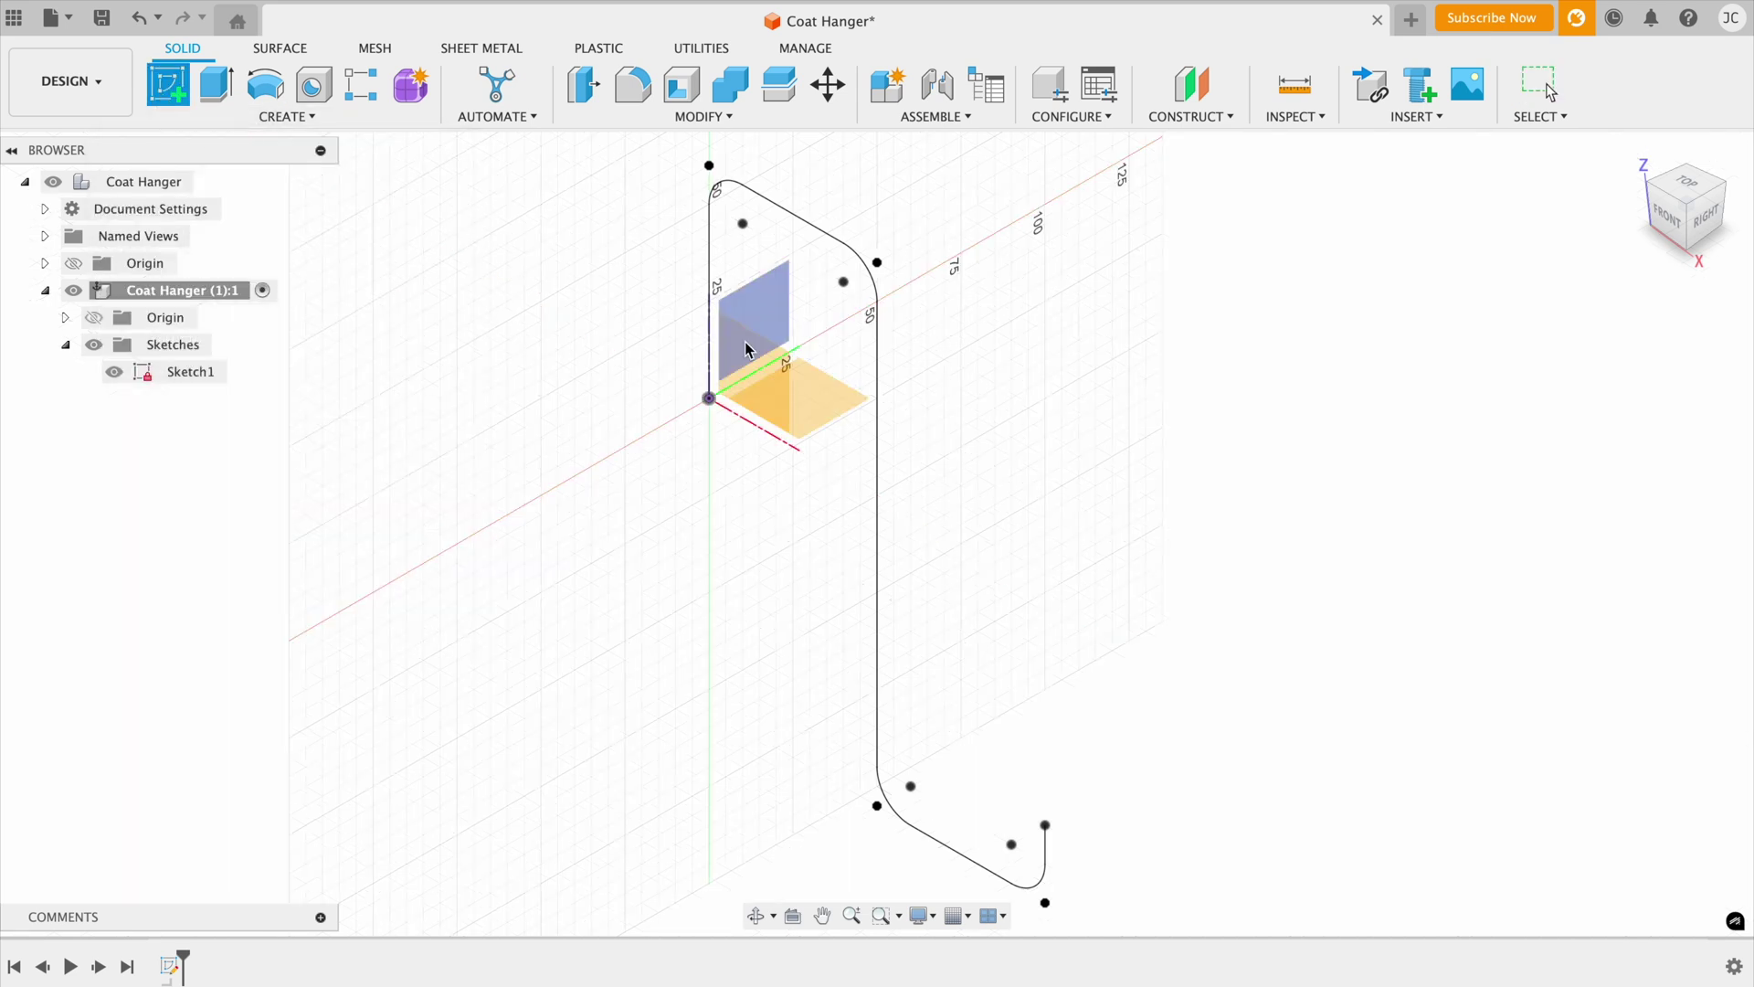
{"action": "left_click", "coordinate": [830, 405]}
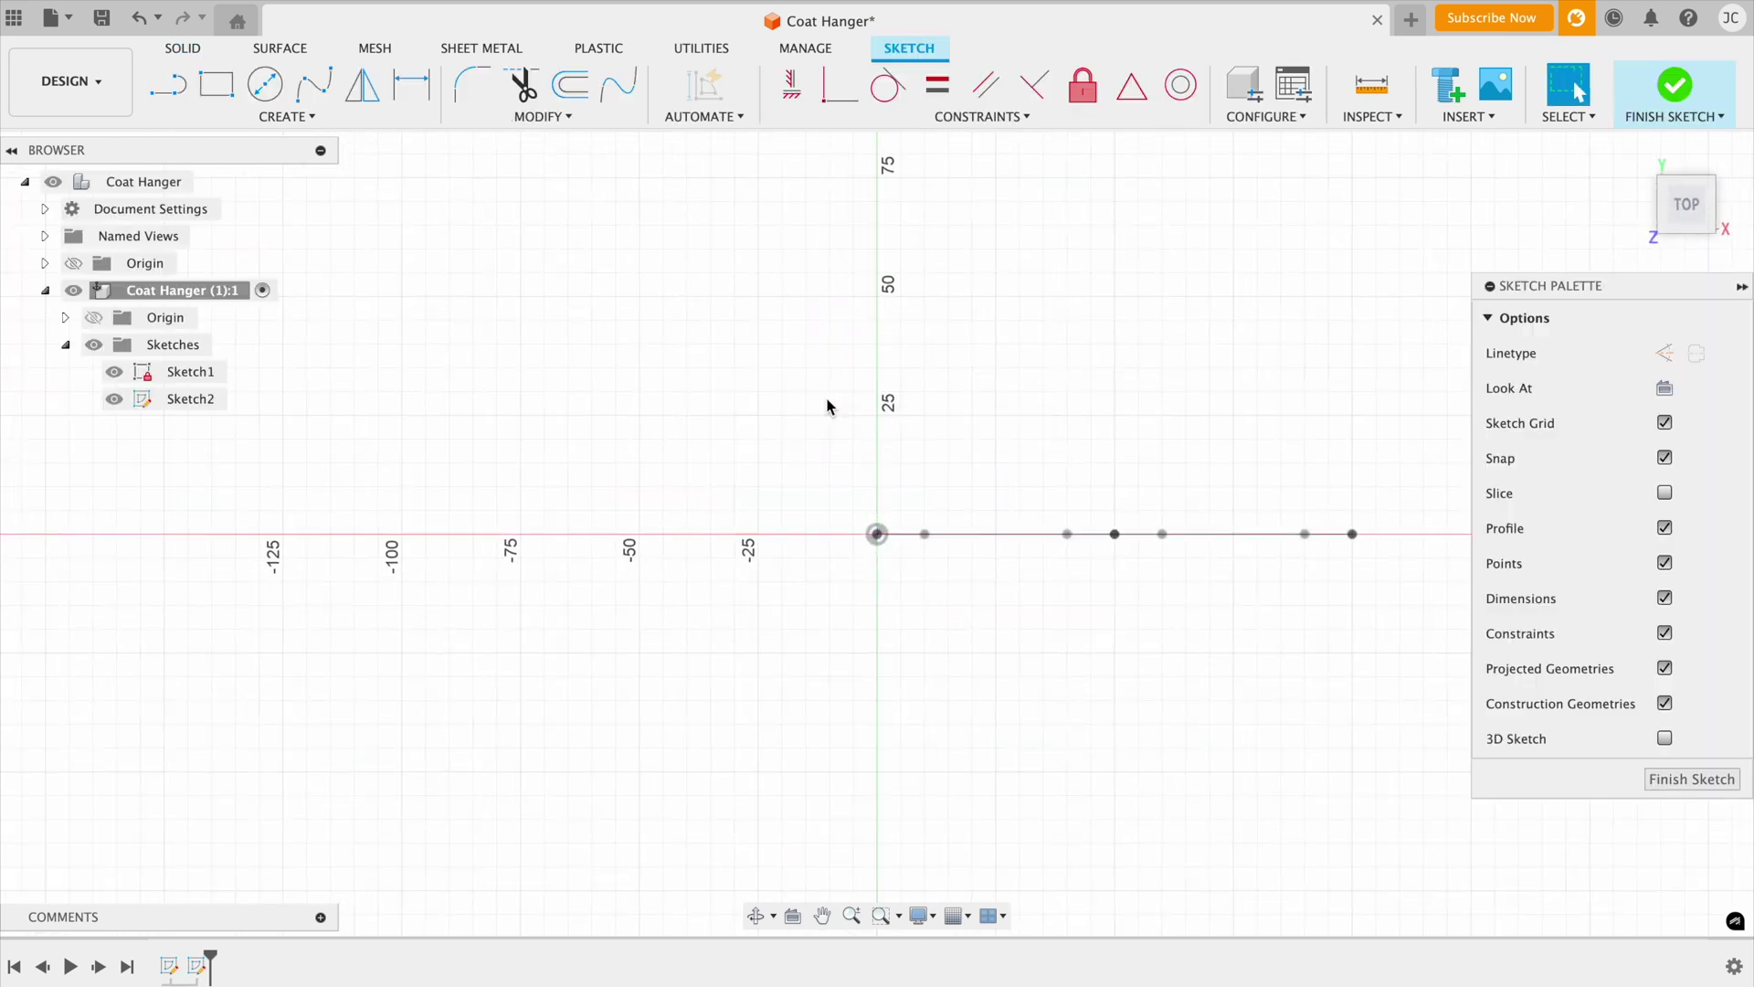
{"action": "left_click", "coordinate": [312, 125]}
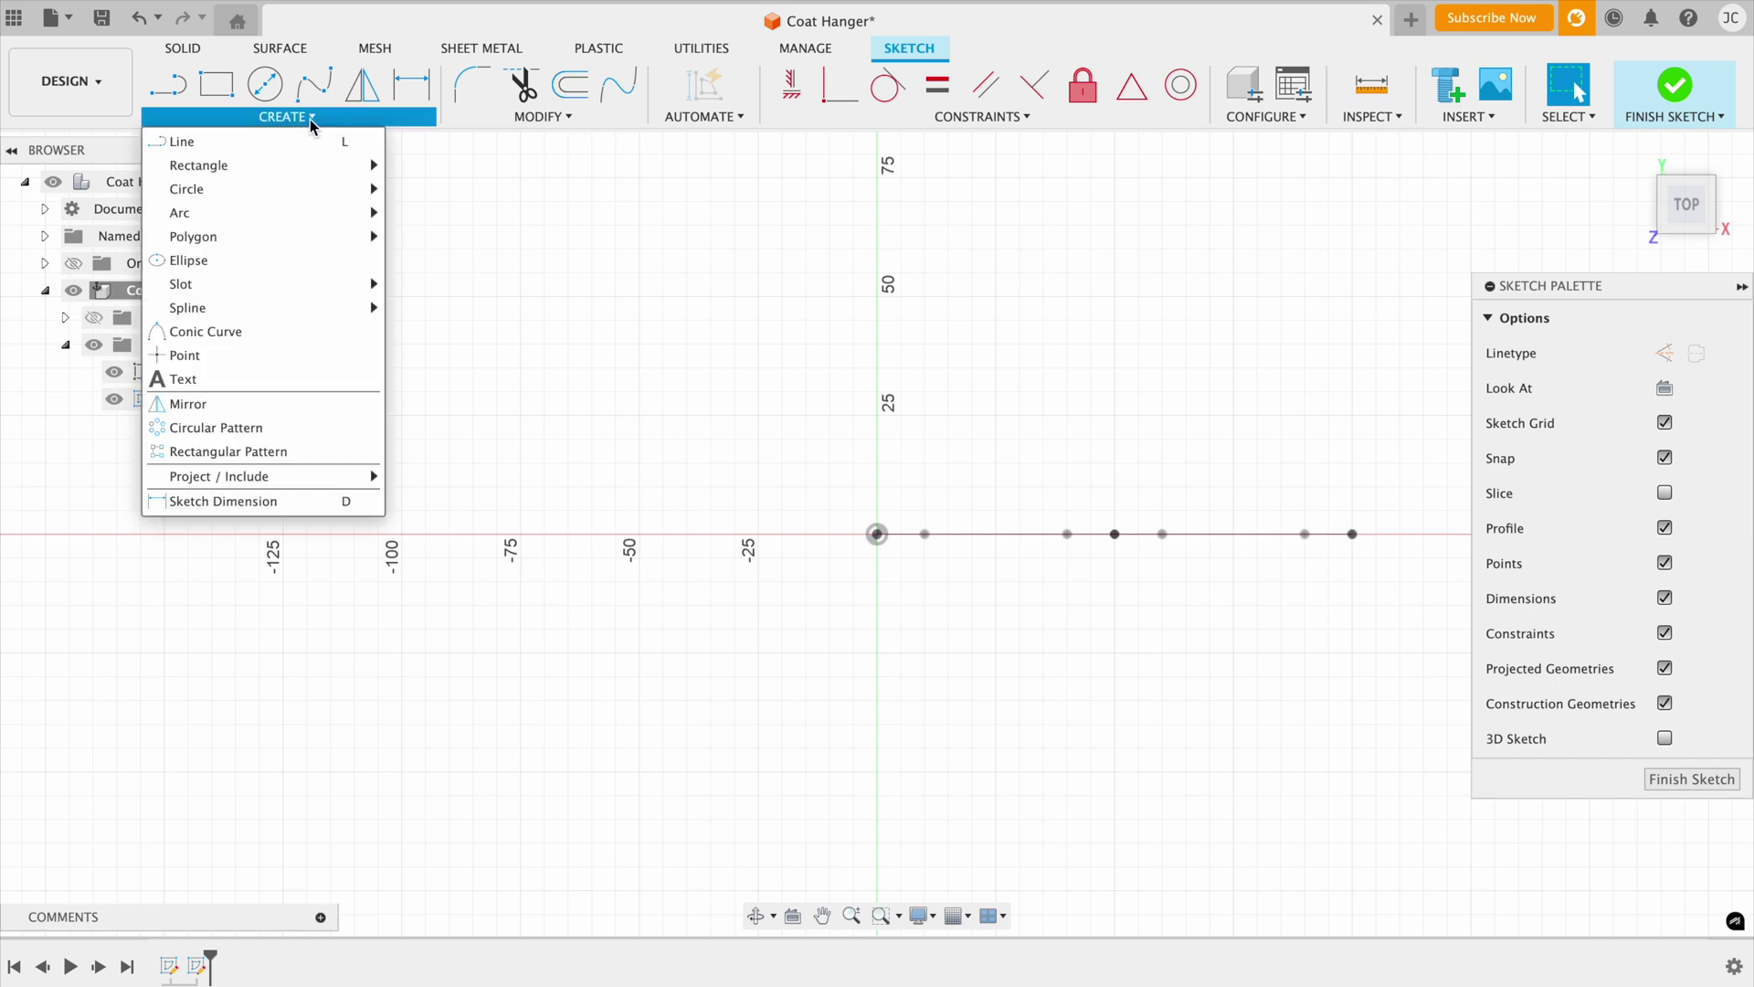
{"action": "mouse_move", "coordinate": [313, 167]}
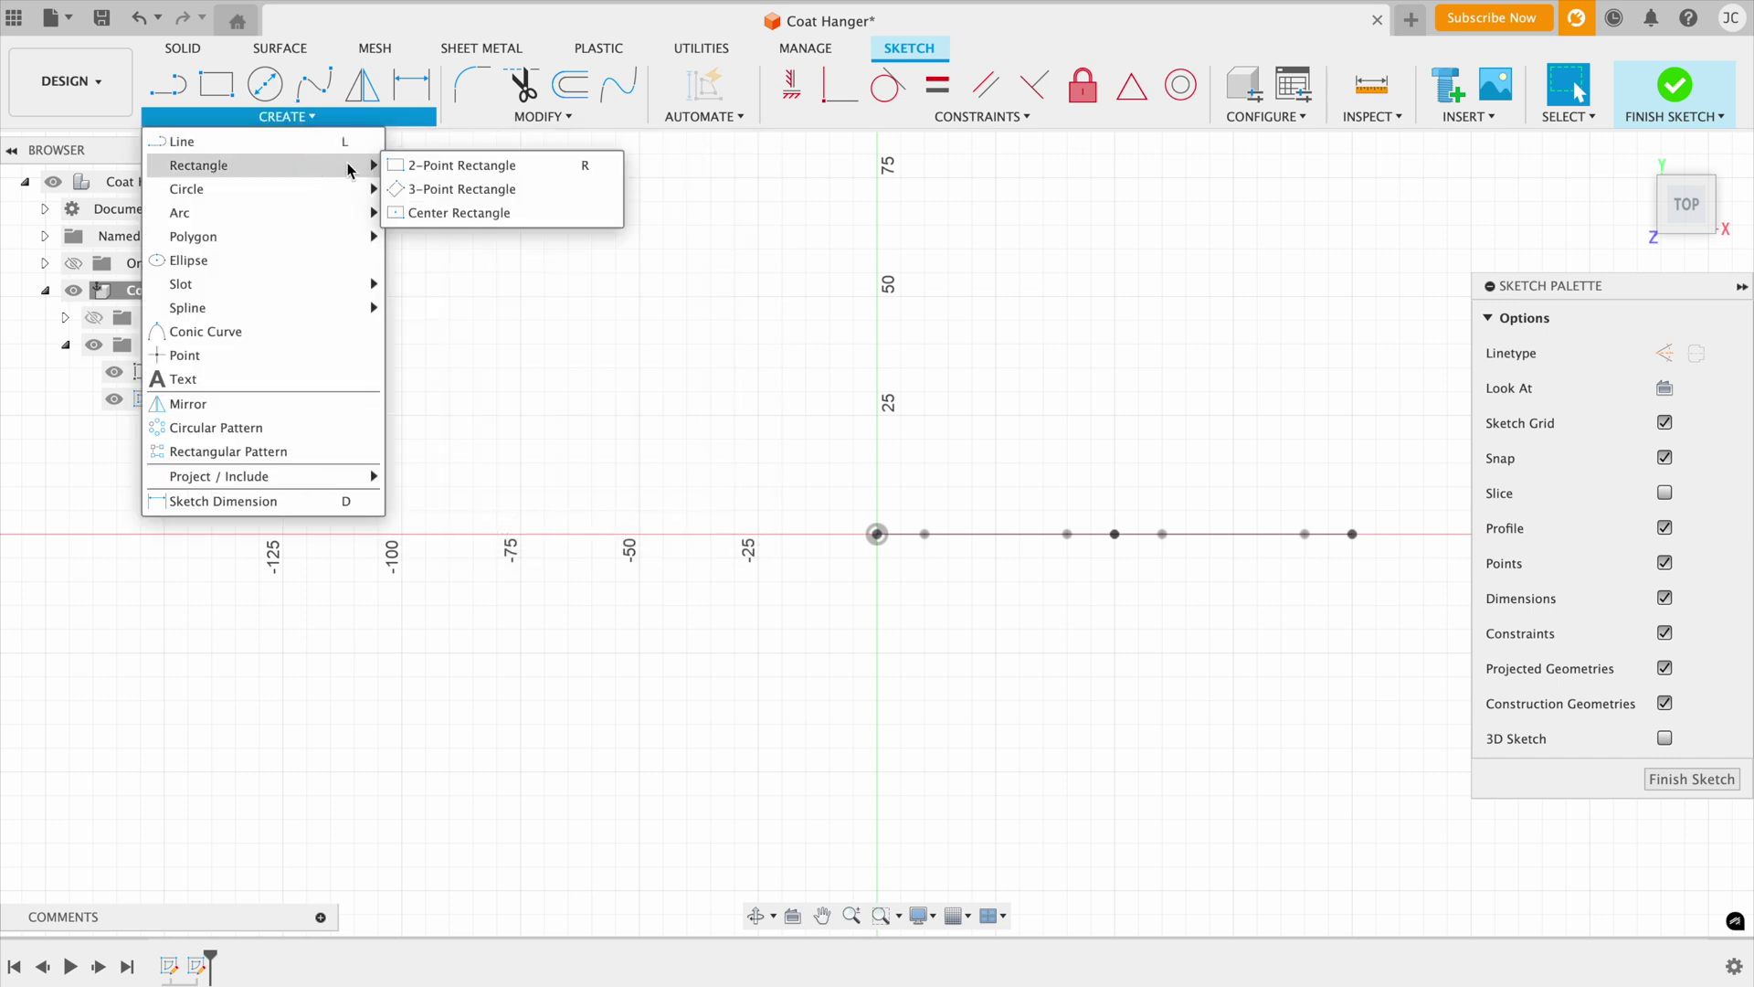
{"action": "left_click", "coordinate": [427, 214]}
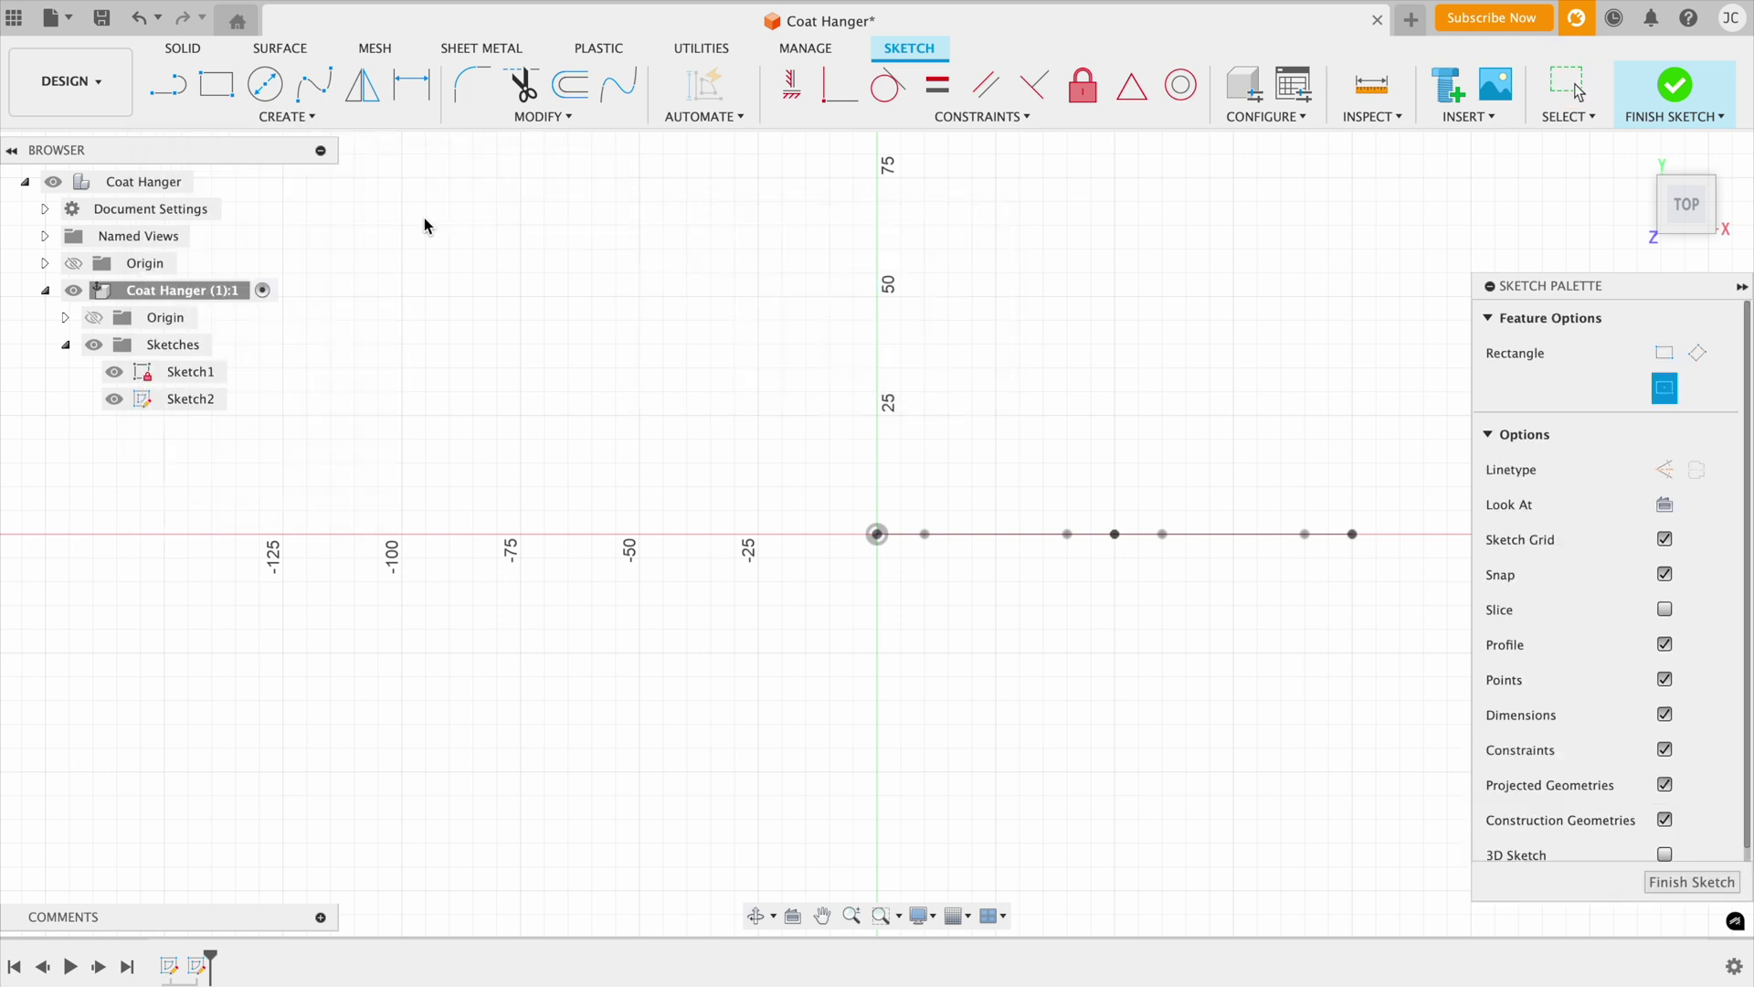
{"action": "left_click", "coordinate": [877, 535]}
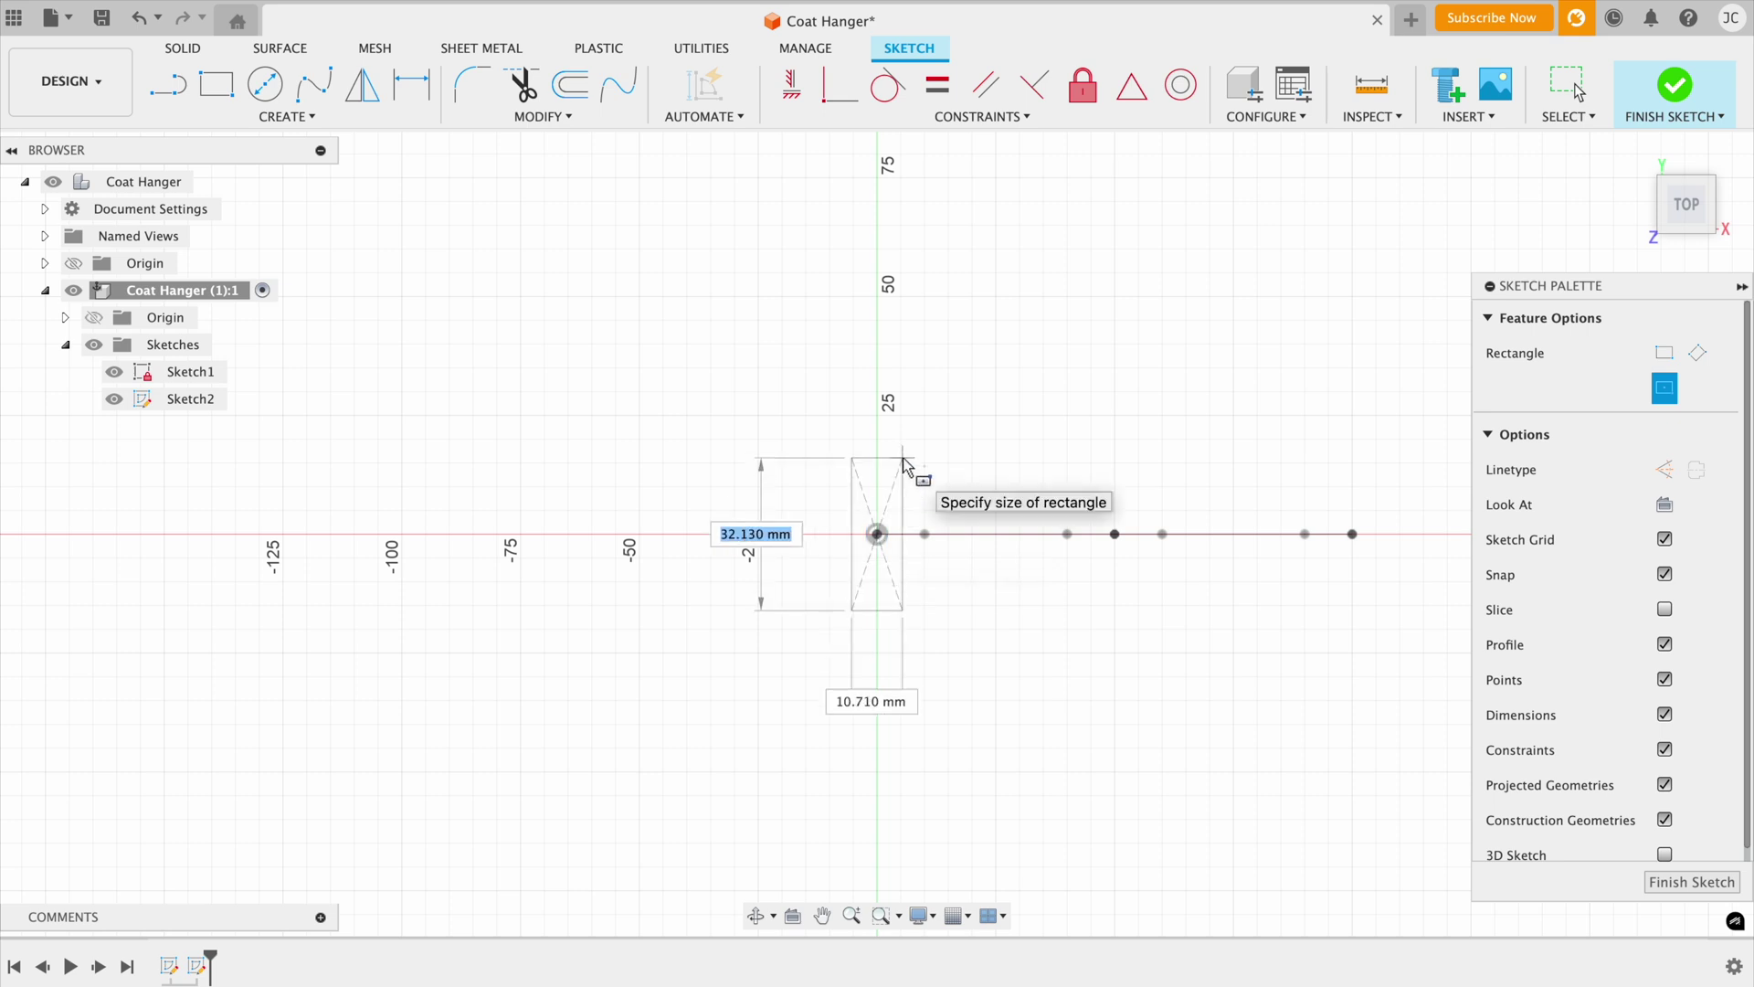
{"action": "type", "text": "6."}
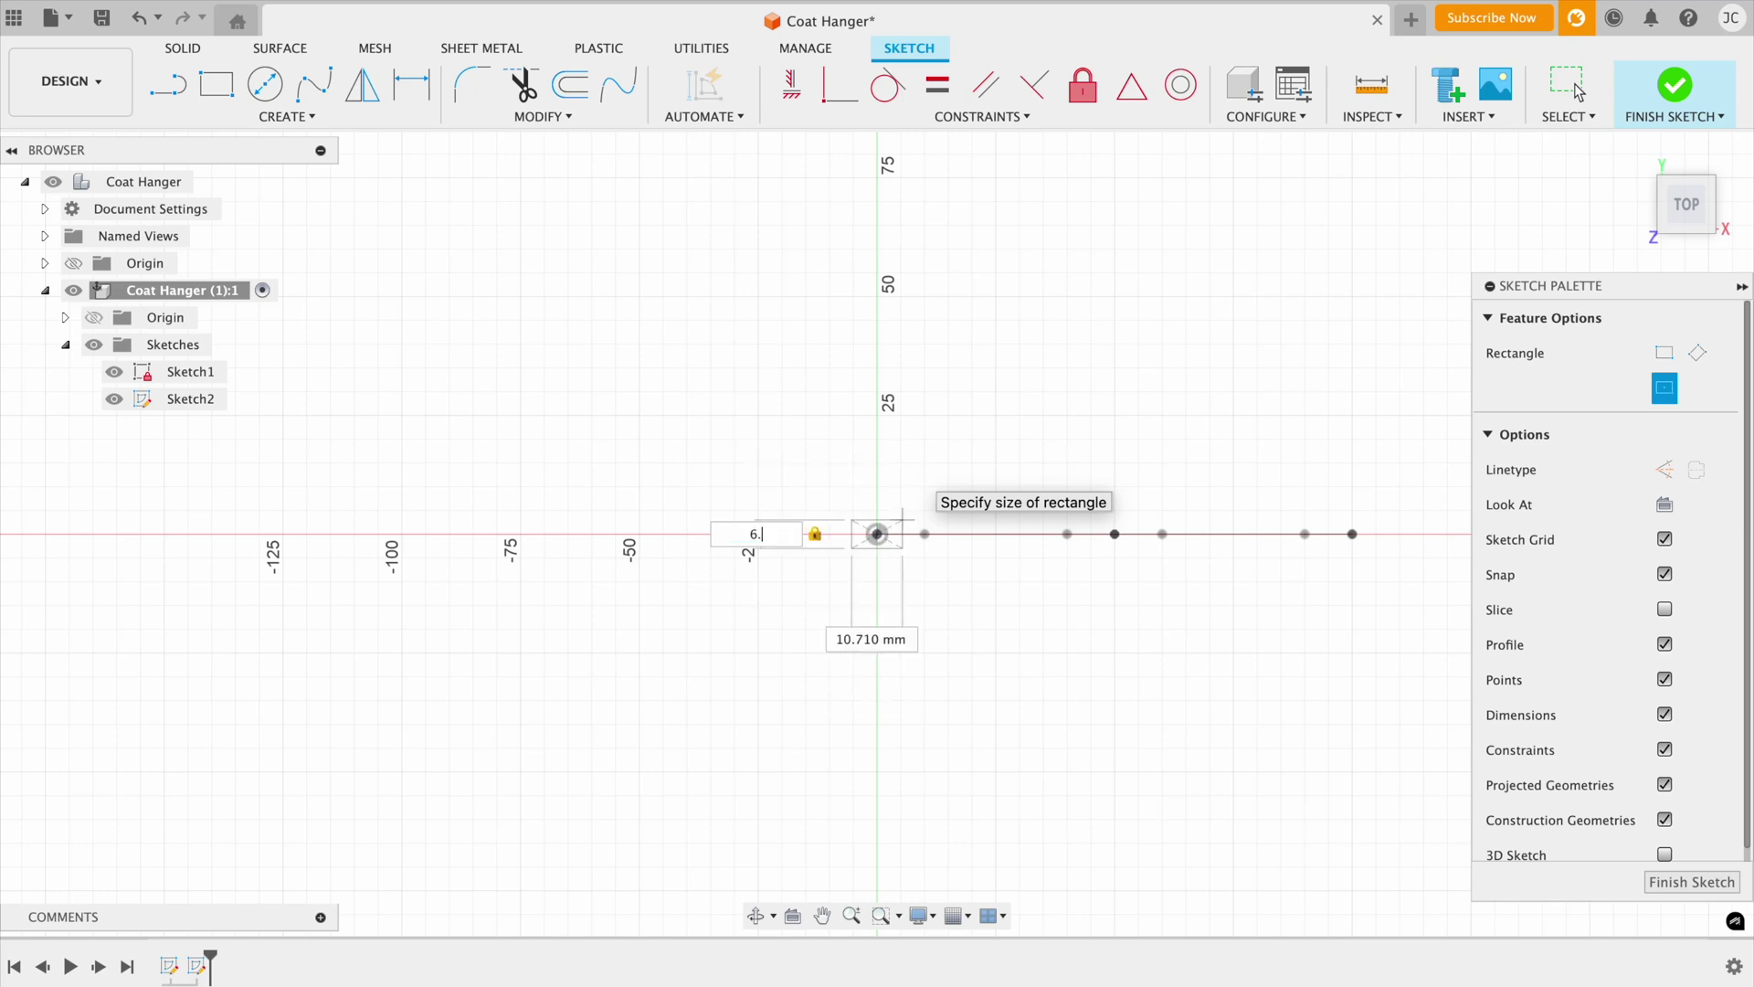
{"action": "key", "text": "BackSpace"}
{"action": "type", "text": "0"}
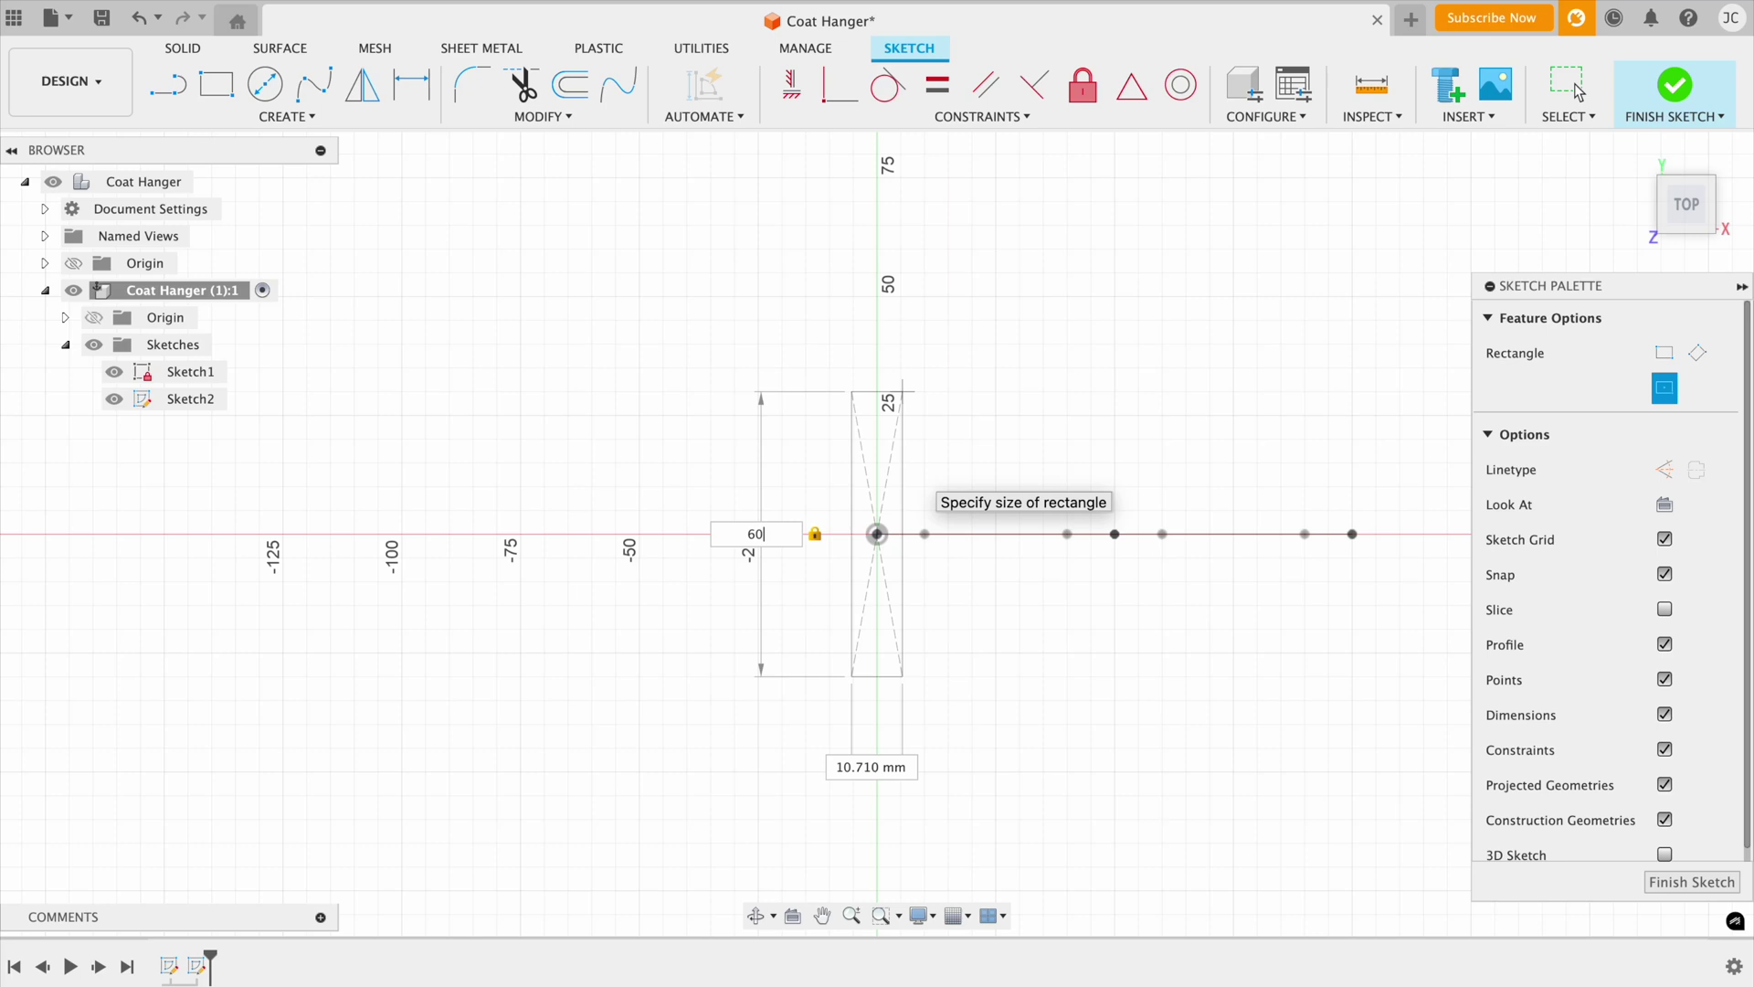
{"action": "key", "text": "Tab"}
{"action": "type", "text": "5"}
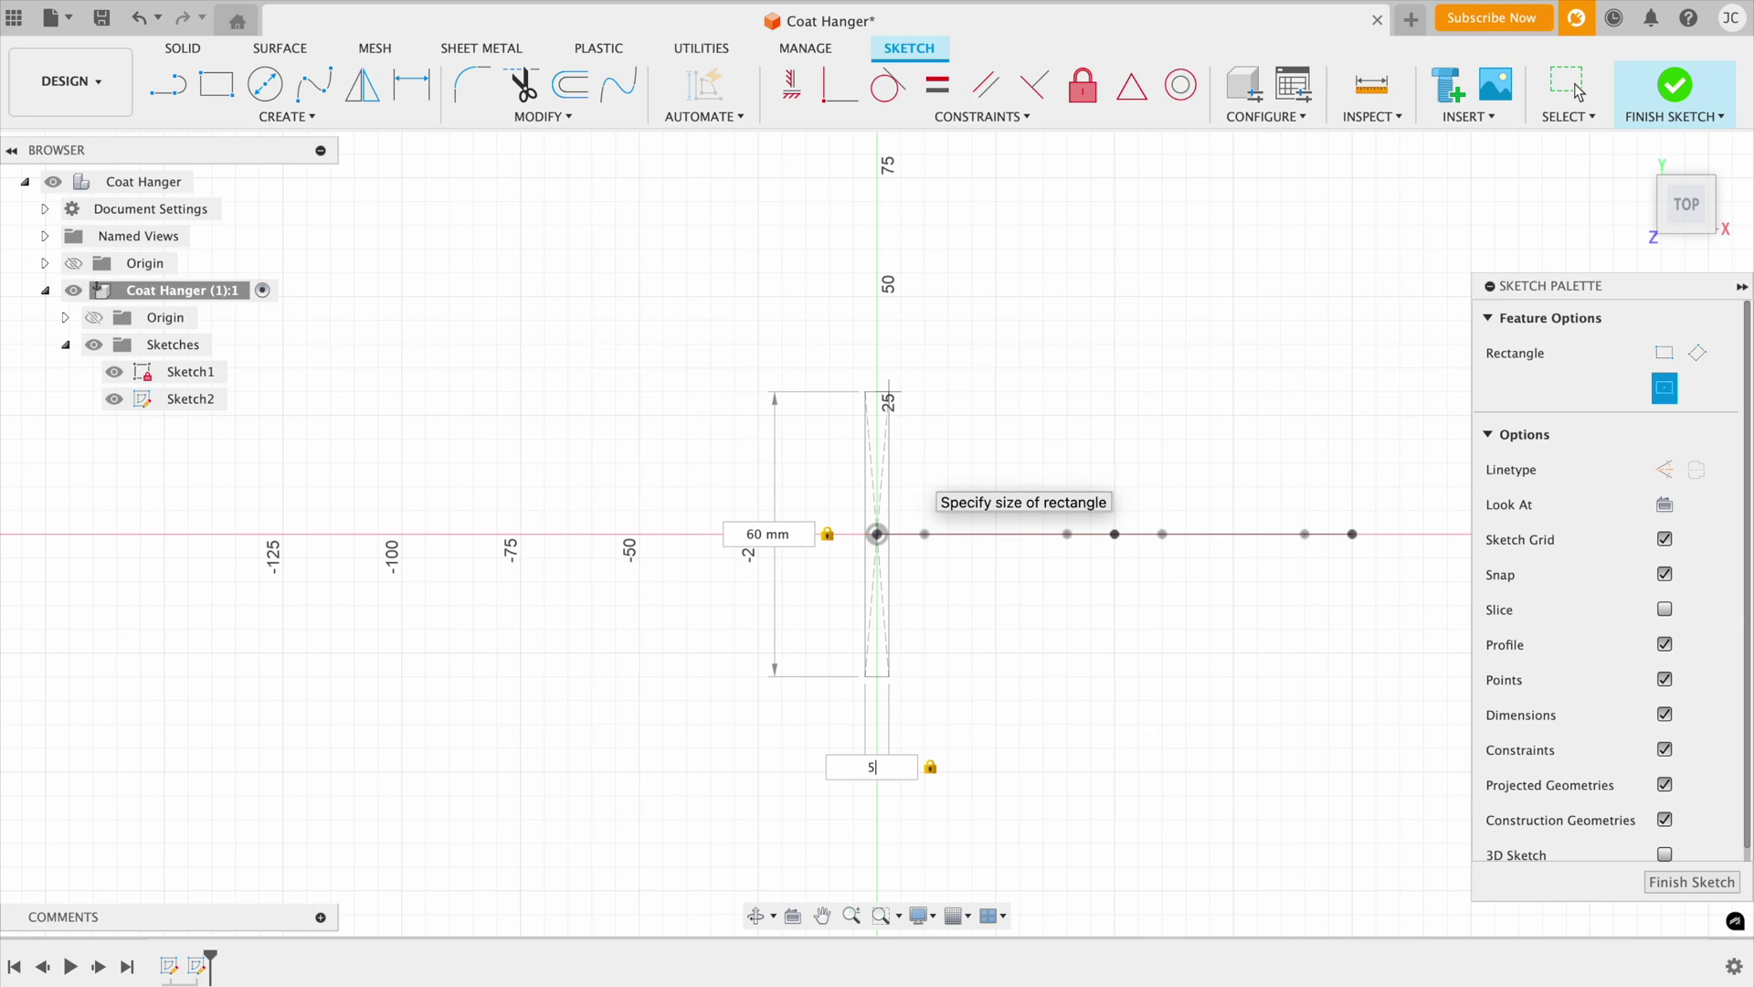
{"action": "left_click", "coordinate": [1579, 89]}
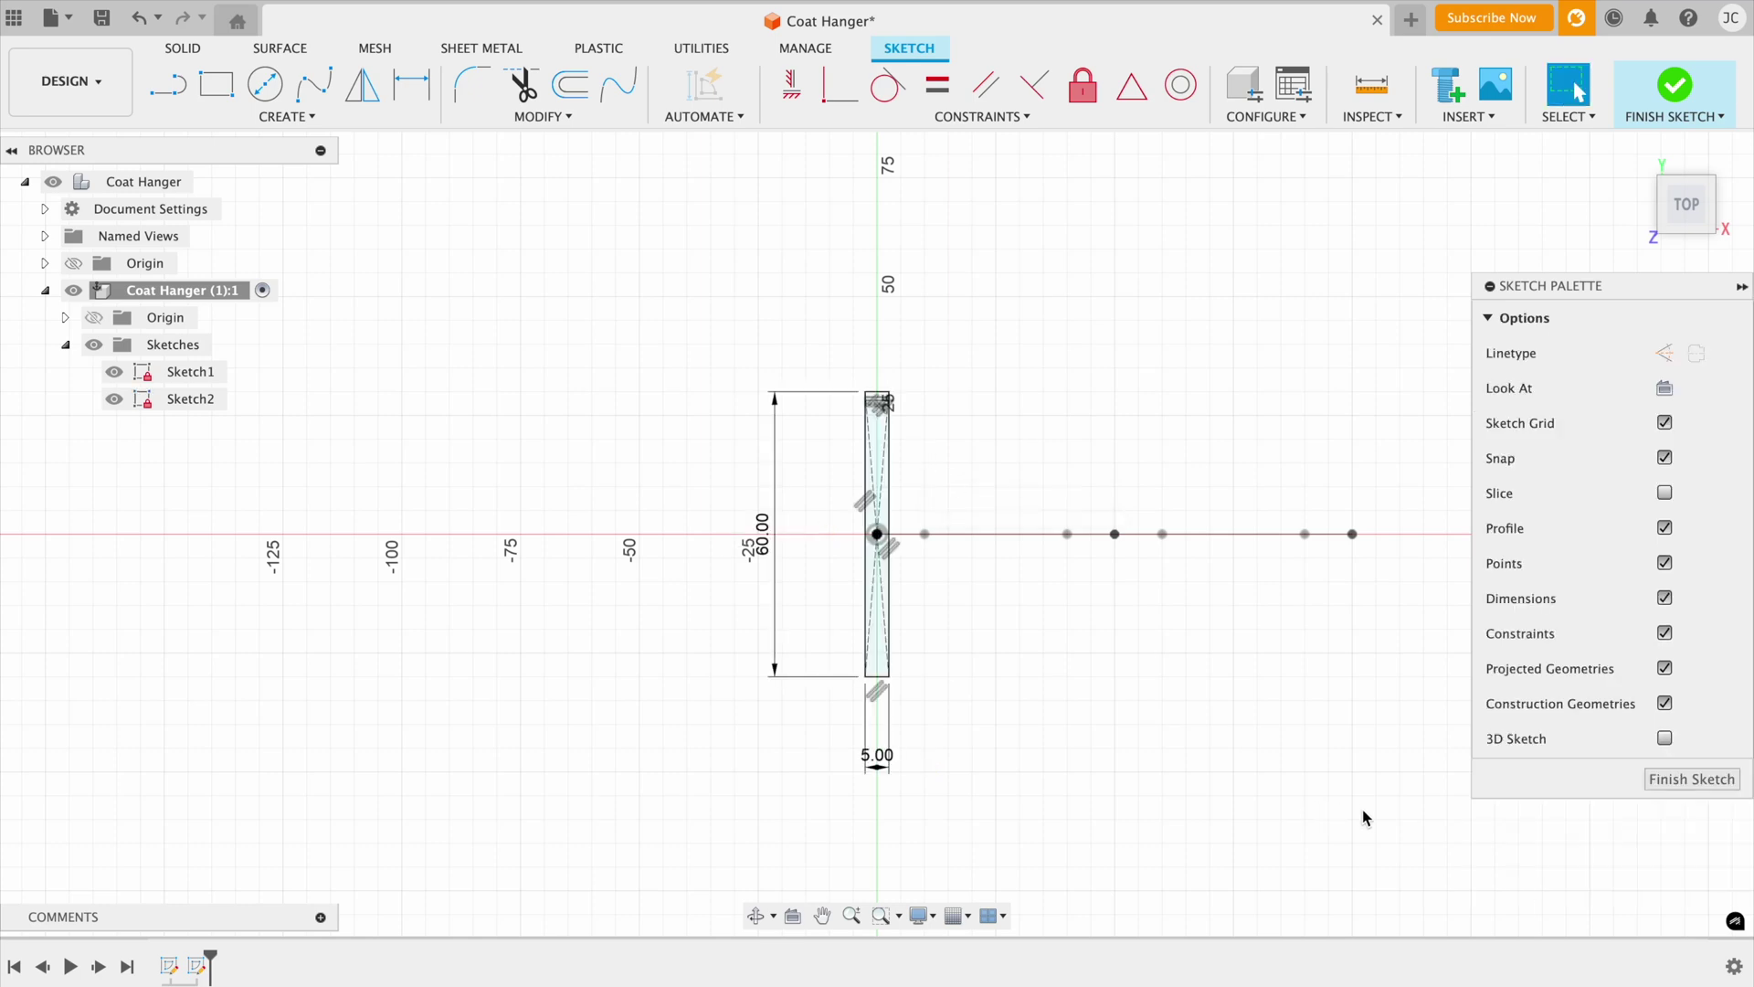
{"action": "left_click", "coordinate": [1660, 787]}
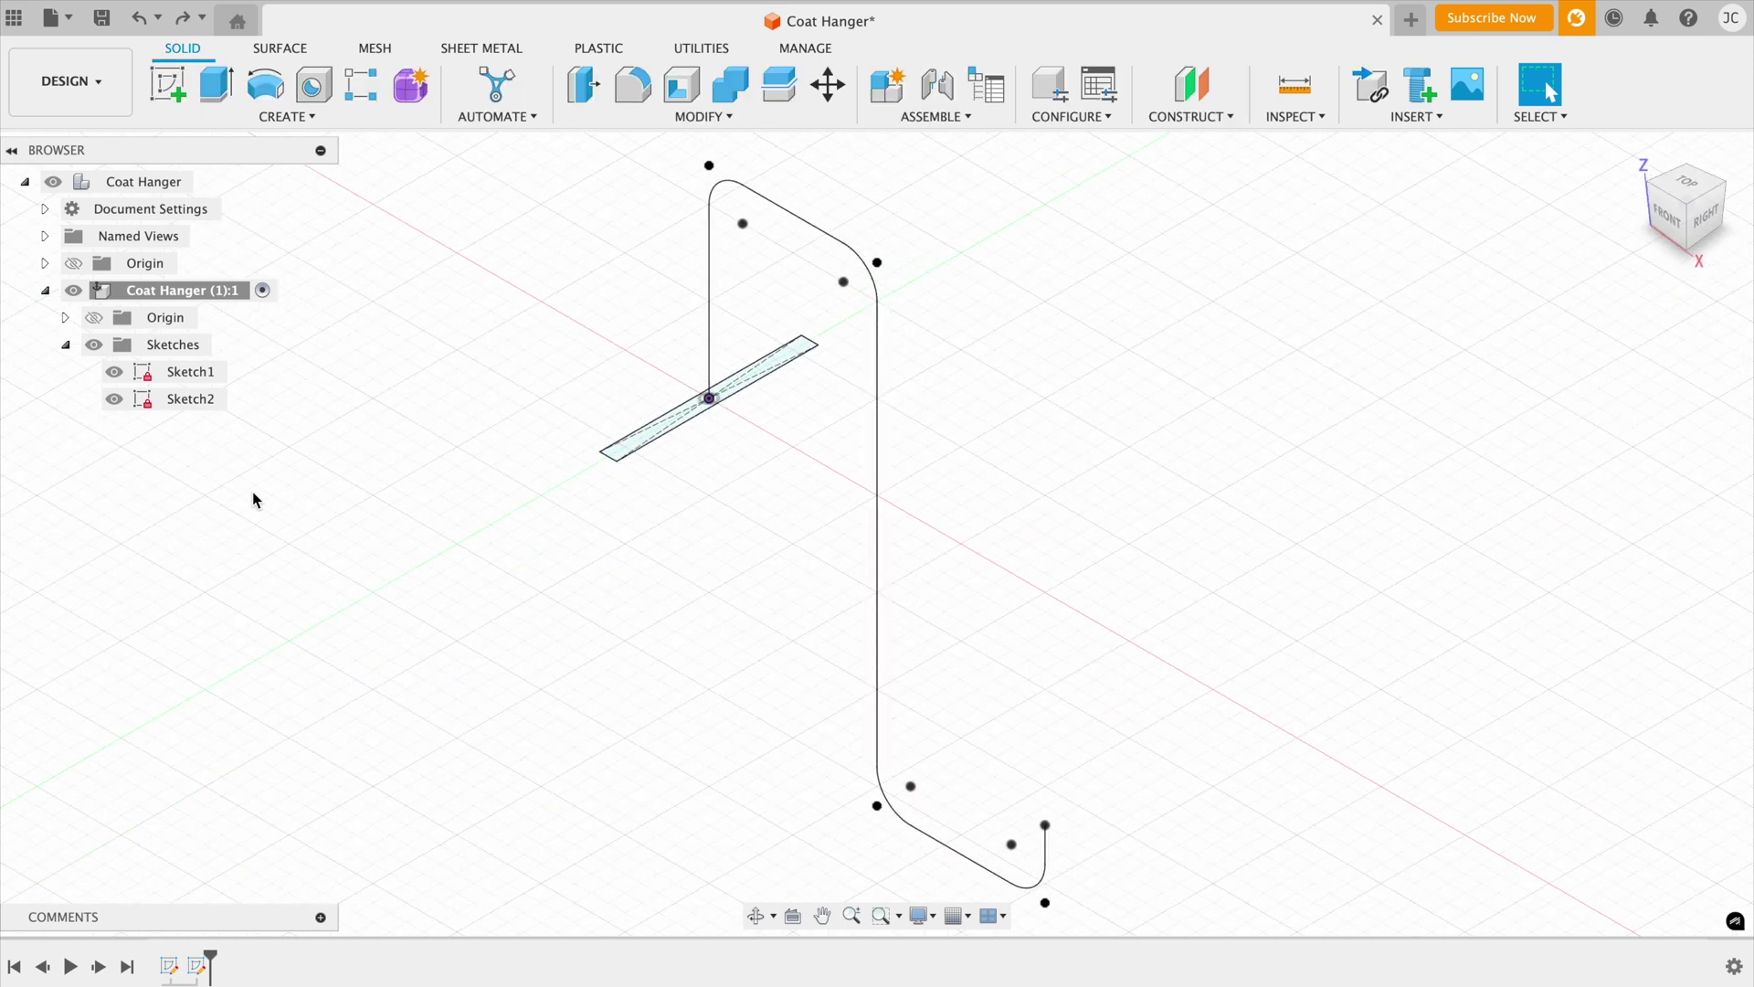
{"action": "left_click", "coordinate": [206, 382]}
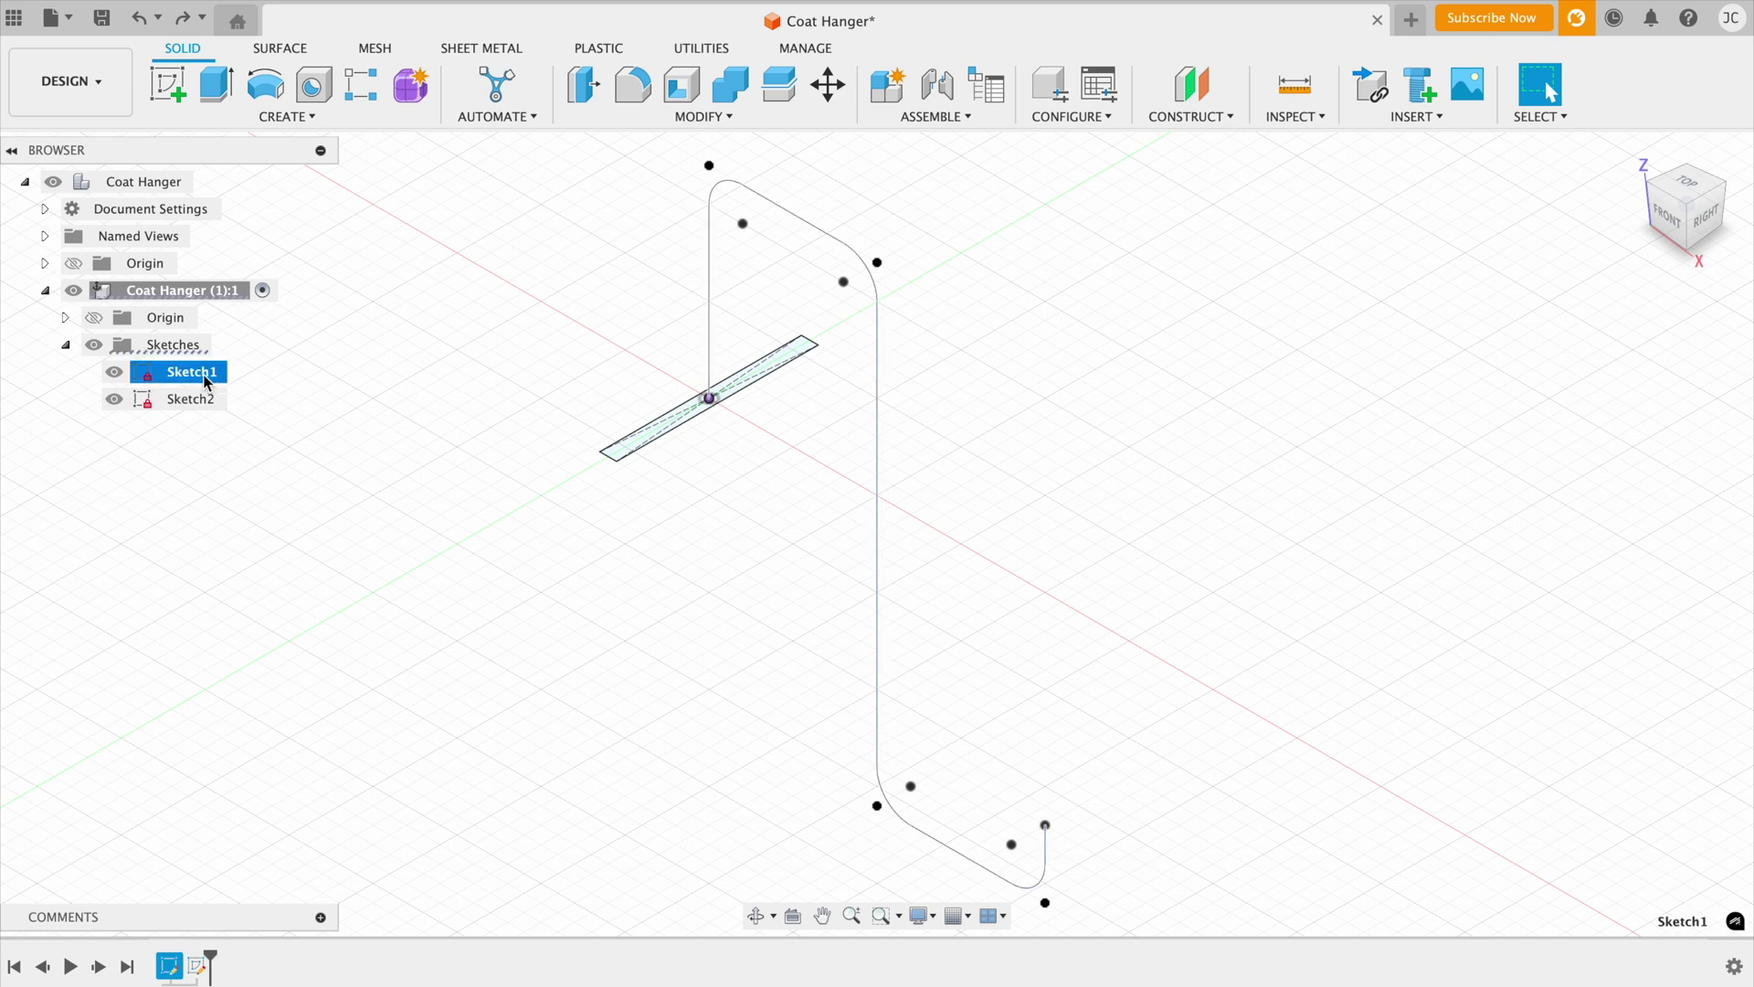
{"action": "double_click", "coordinate": [206, 382]}
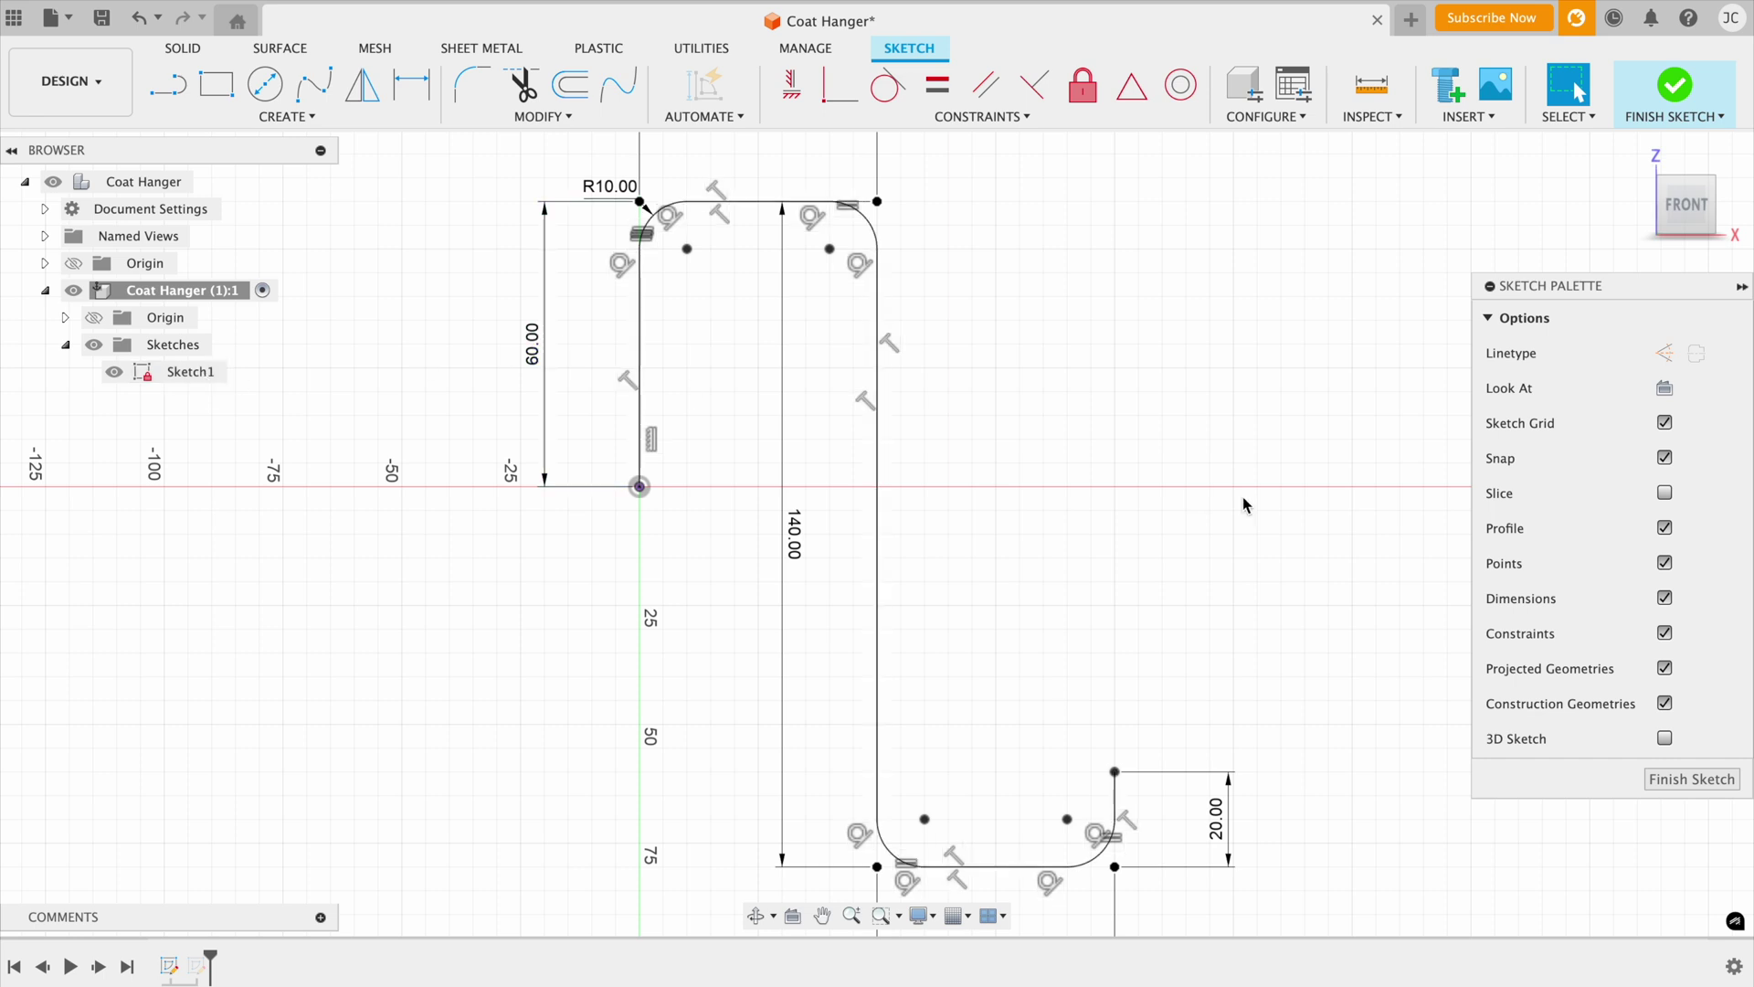
{"action": "left_click", "coordinate": [1665, 783]}
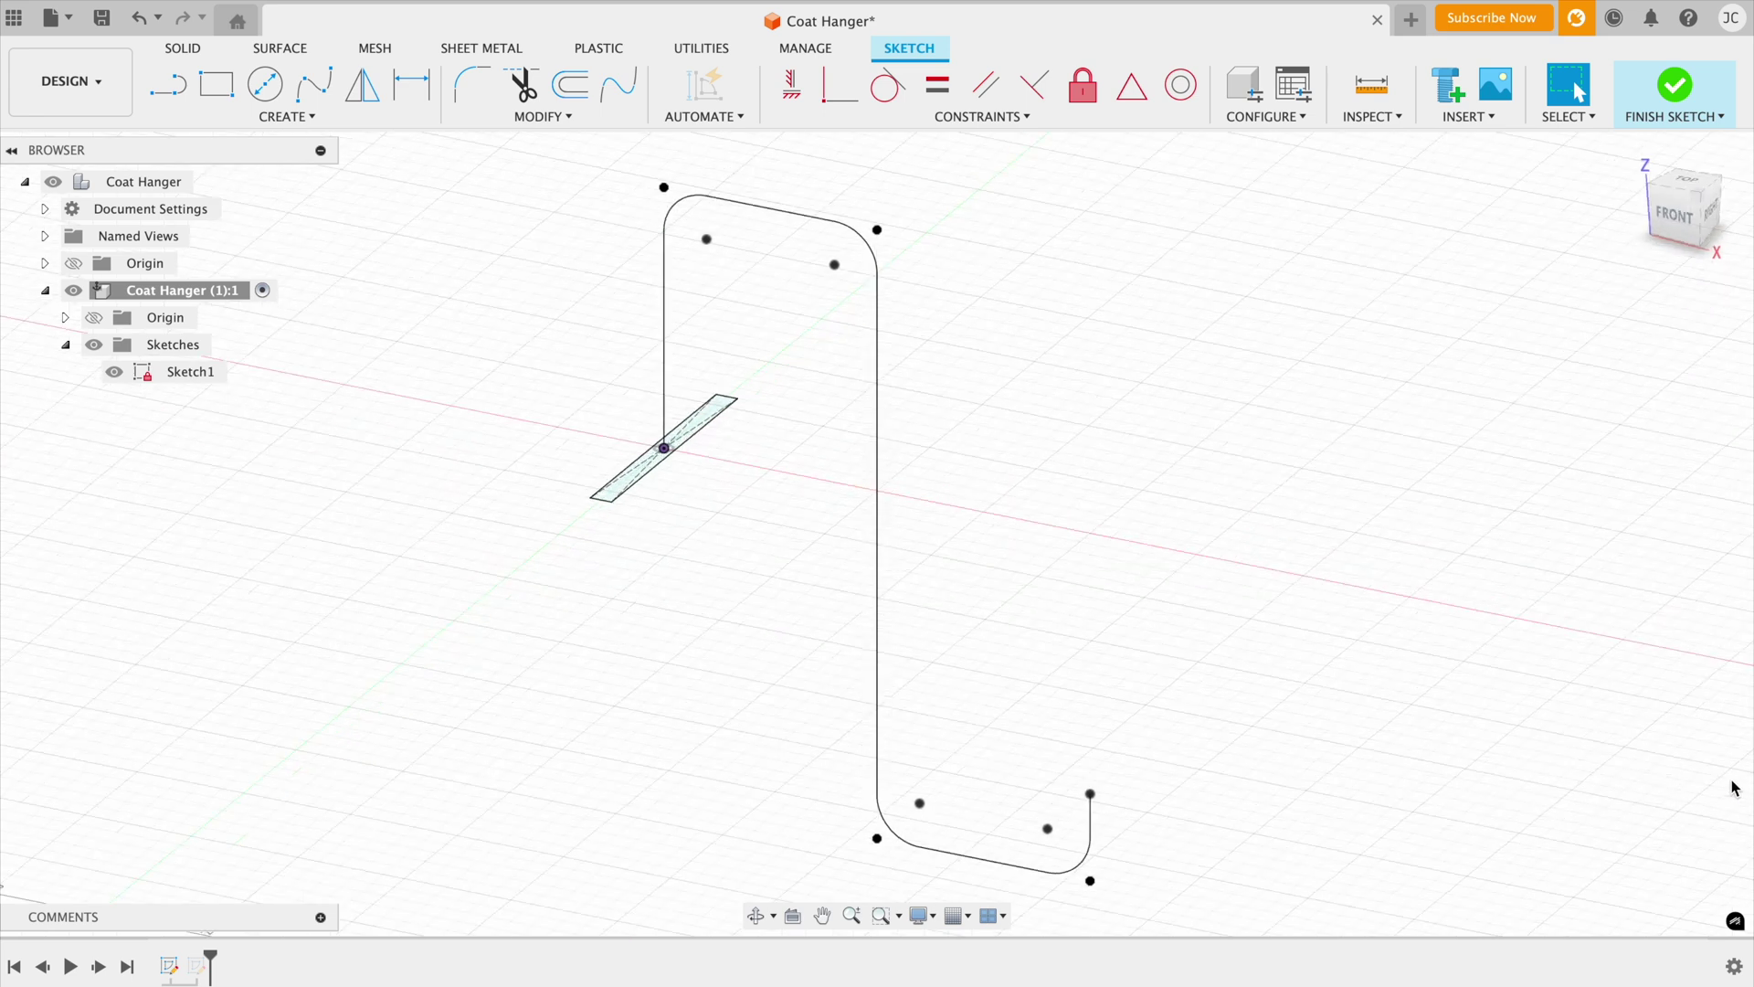
Rename the hook-shaped sketch, Sketch1, as Path
{"action": "left_click", "coordinate": [180, 371]}
{"action": "left_click", "coordinate": [180, 371]}
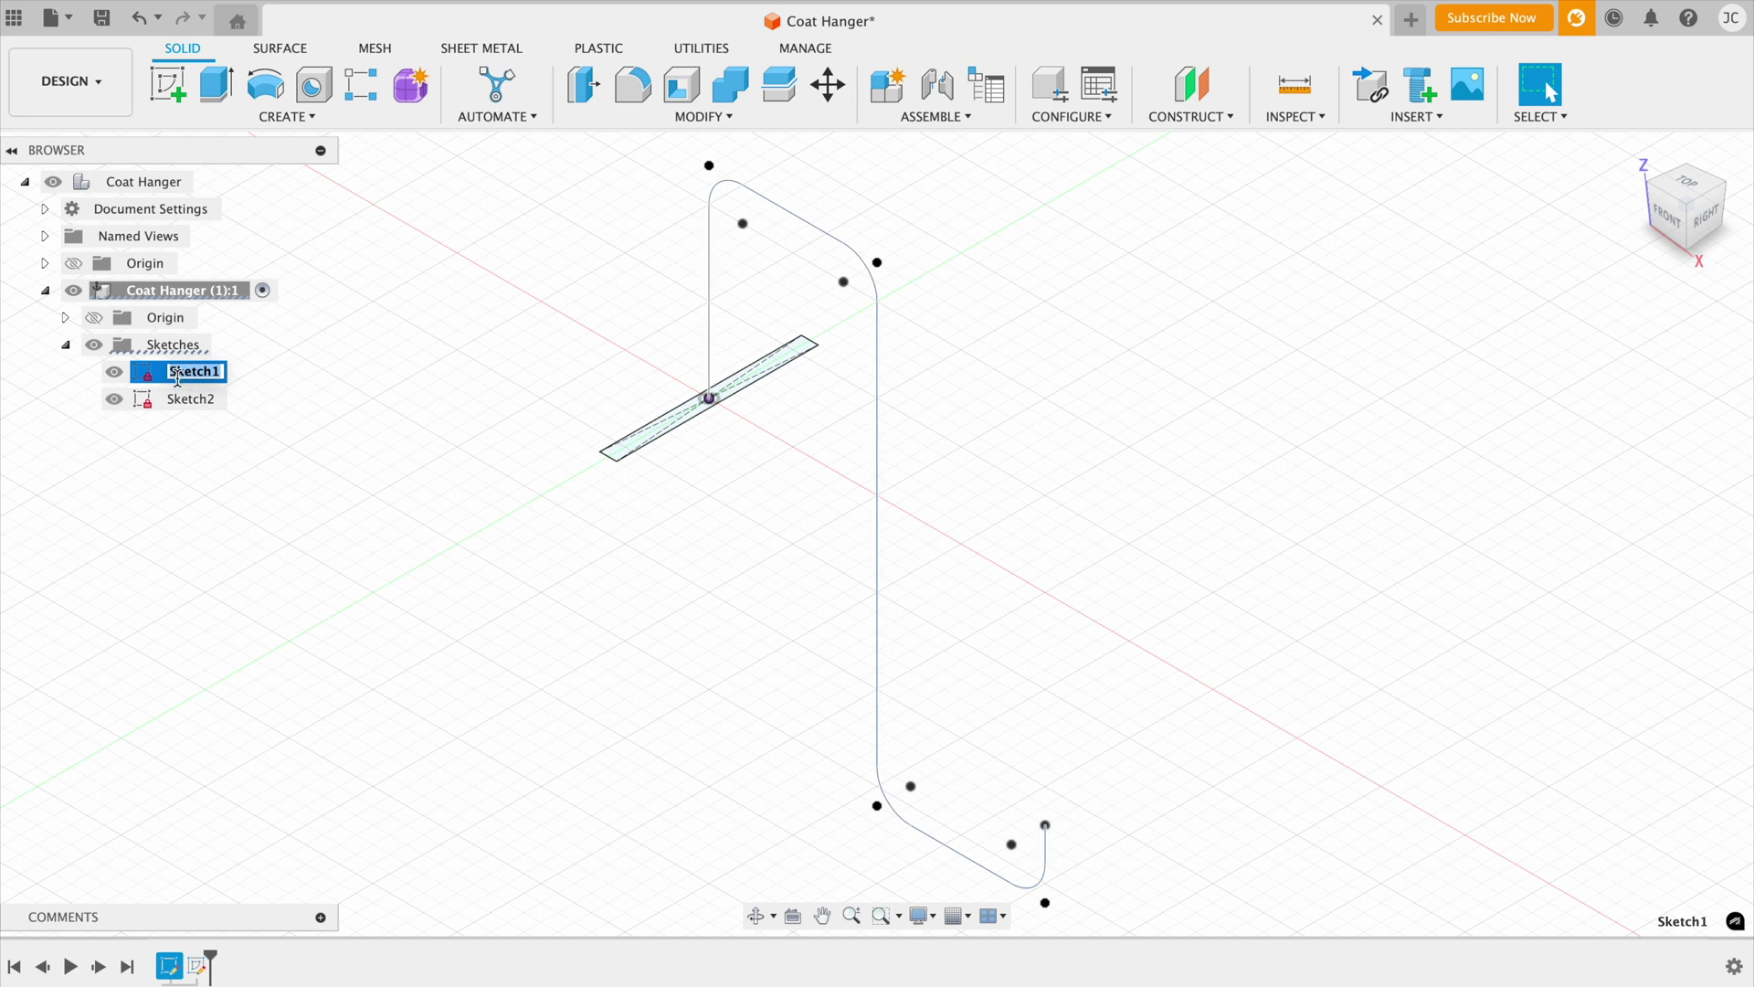
{"action": "left_click", "coordinate": [215, 373]}
{"action": "key", "text": "BackSpace"}
{"action": "type", "text": "1"}
{"action": "key", "text": "Return"}
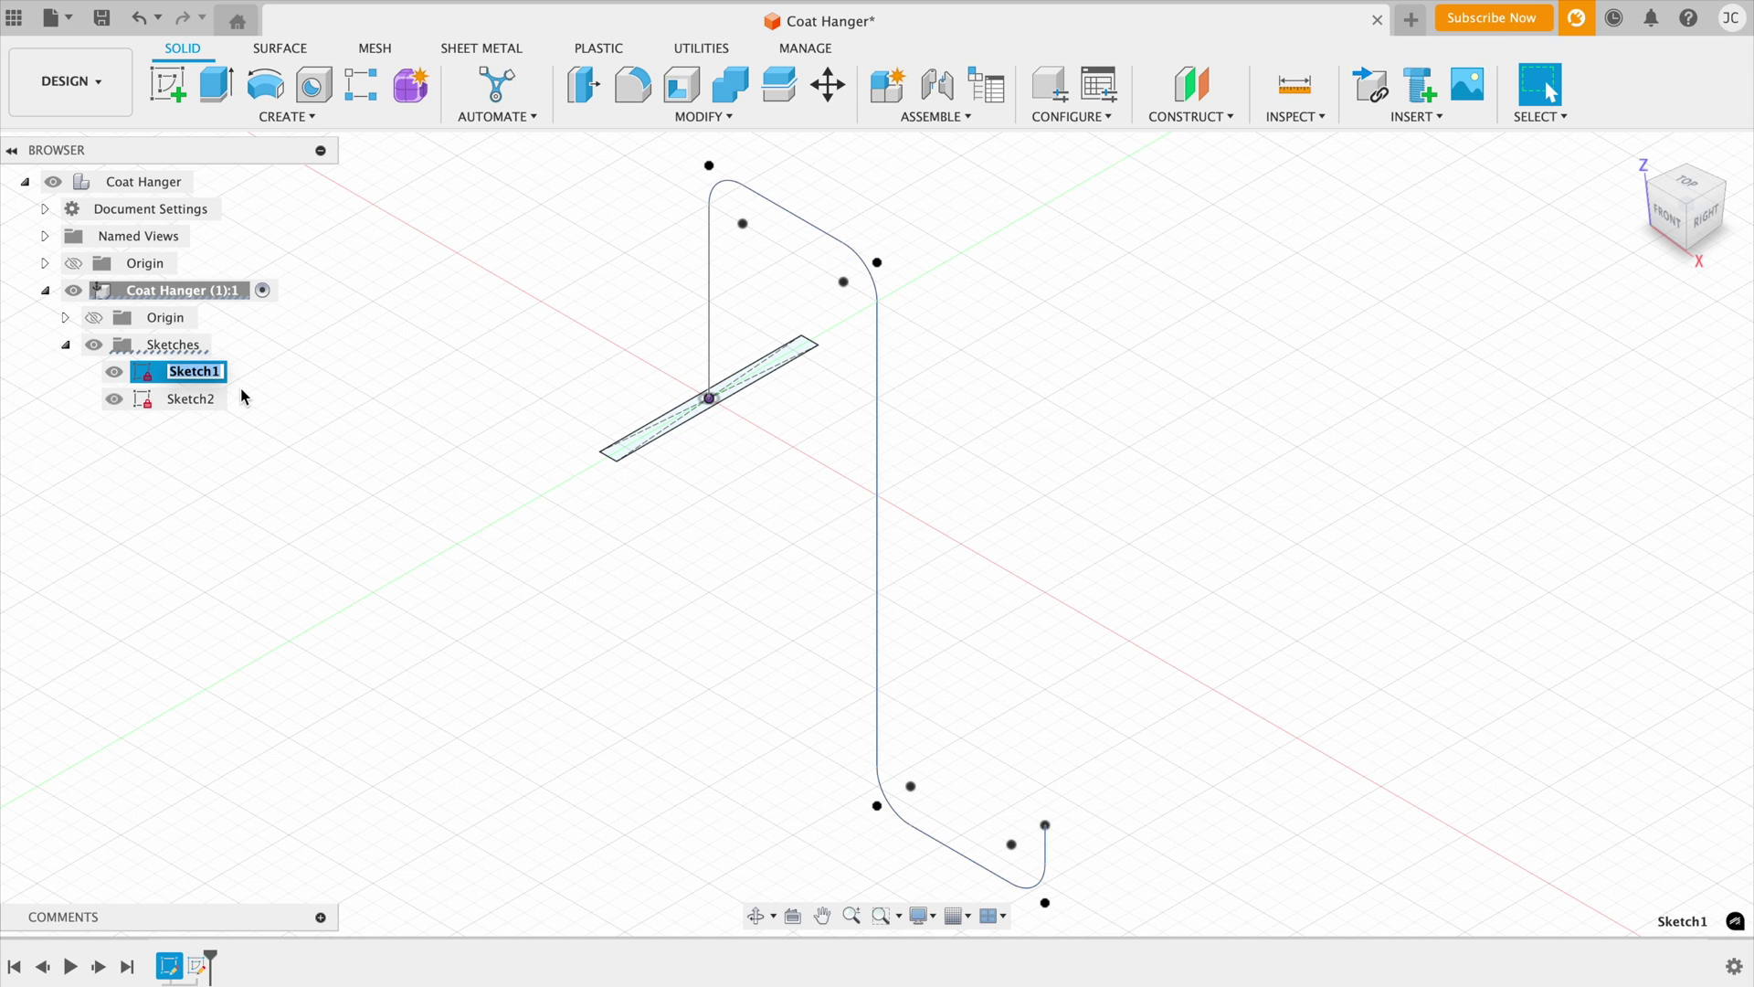
{"action": "key", "text": "BackSpace"}
{"action": "type", "text": "Path"}
{"action": "left_click", "coordinate": [251, 426]}
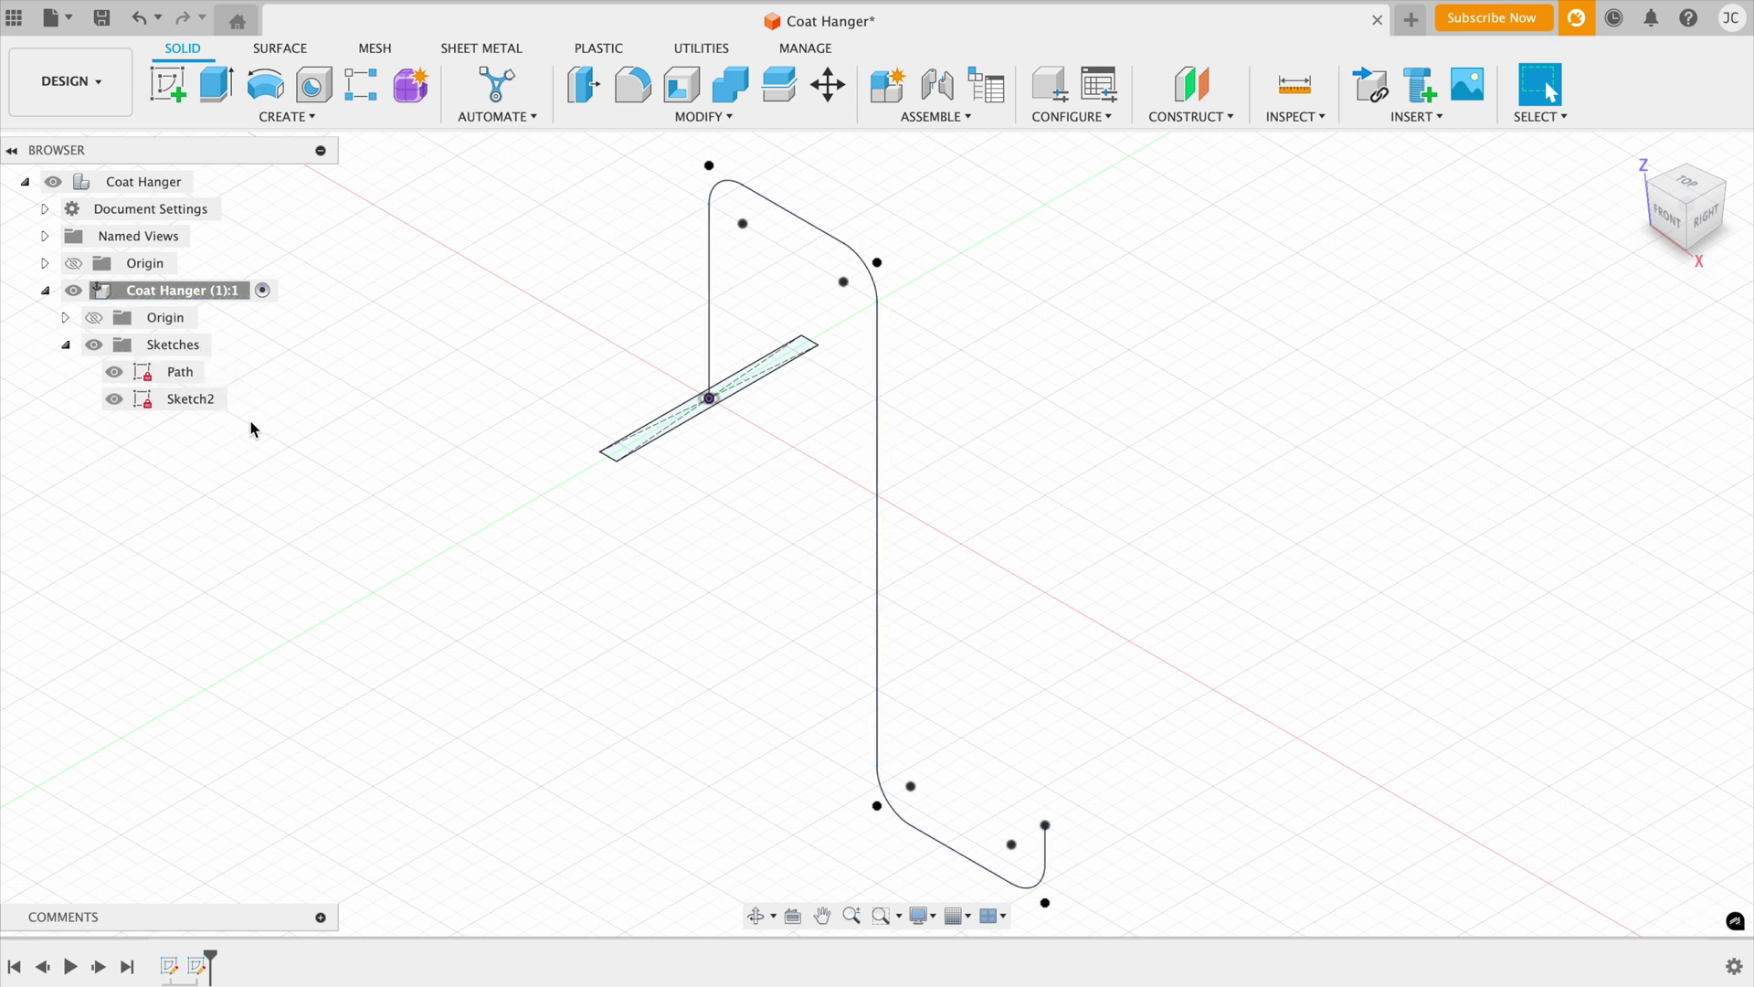
Rename the rectangle sketch, Sketch2, as Profile
{"action": "left_click", "coordinate": [183, 402]}
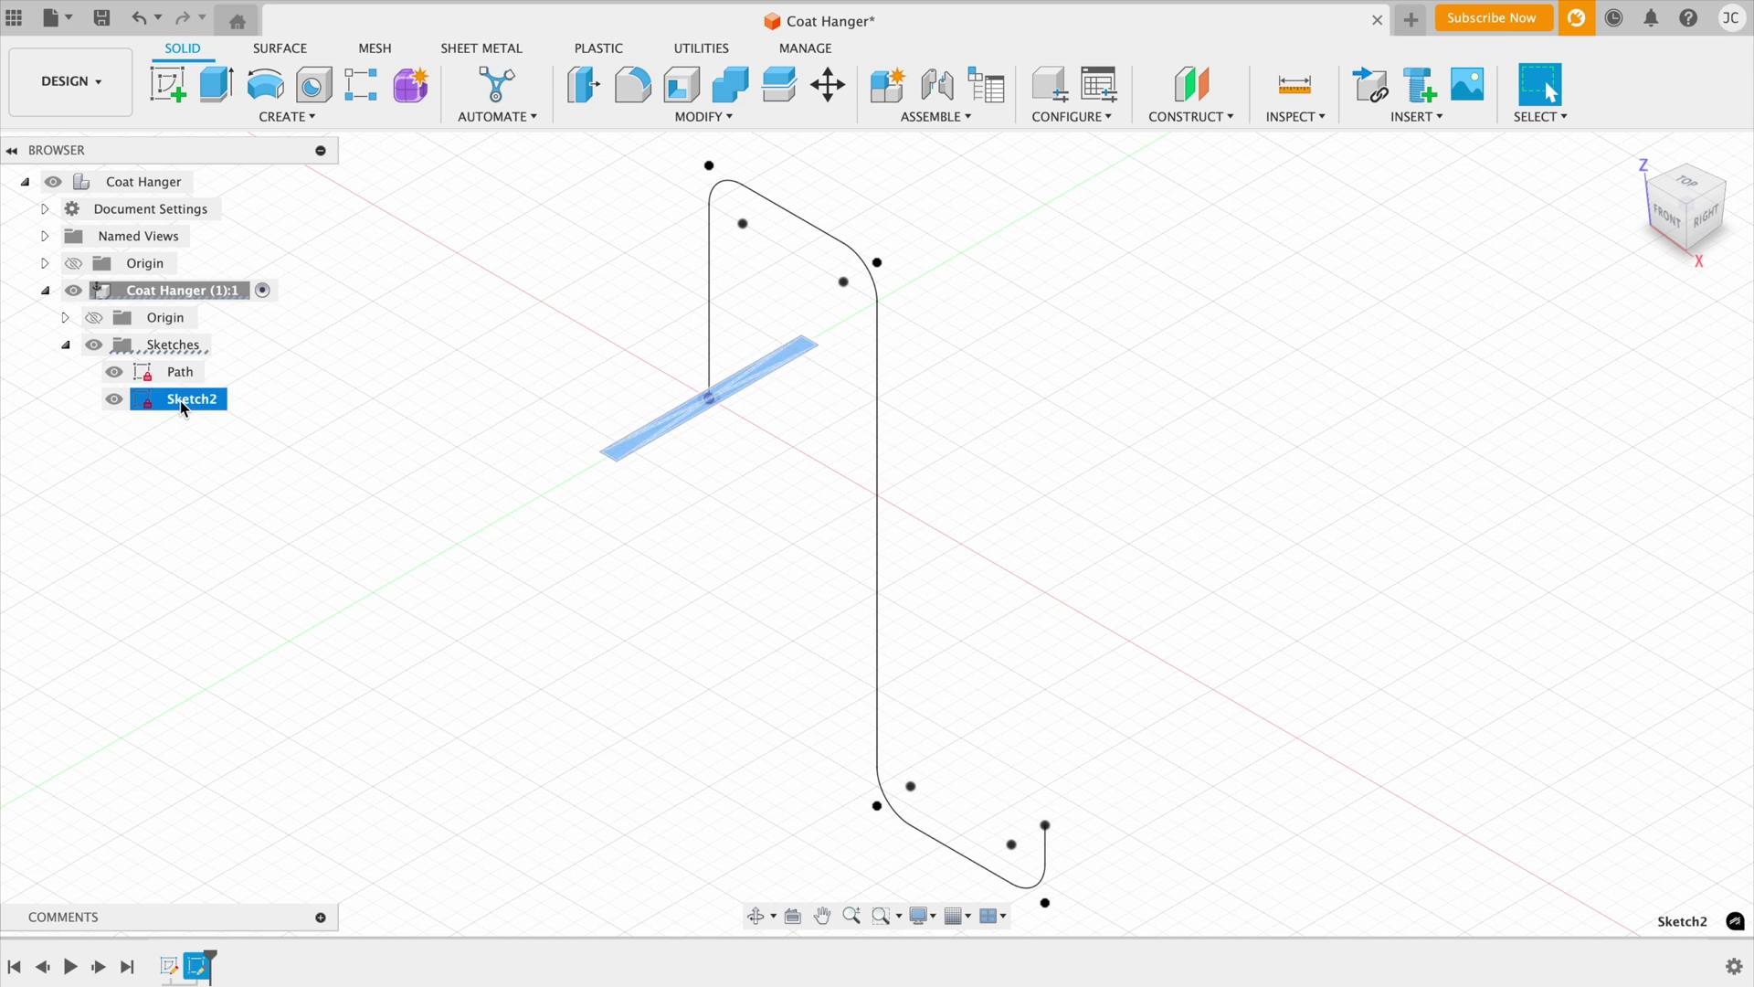
{"action": "left_click", "coordinate": [180, 400]}
{"action": "type", "text": "Profile"}
{"action": "left_click", "coordinate": [388, 414]}
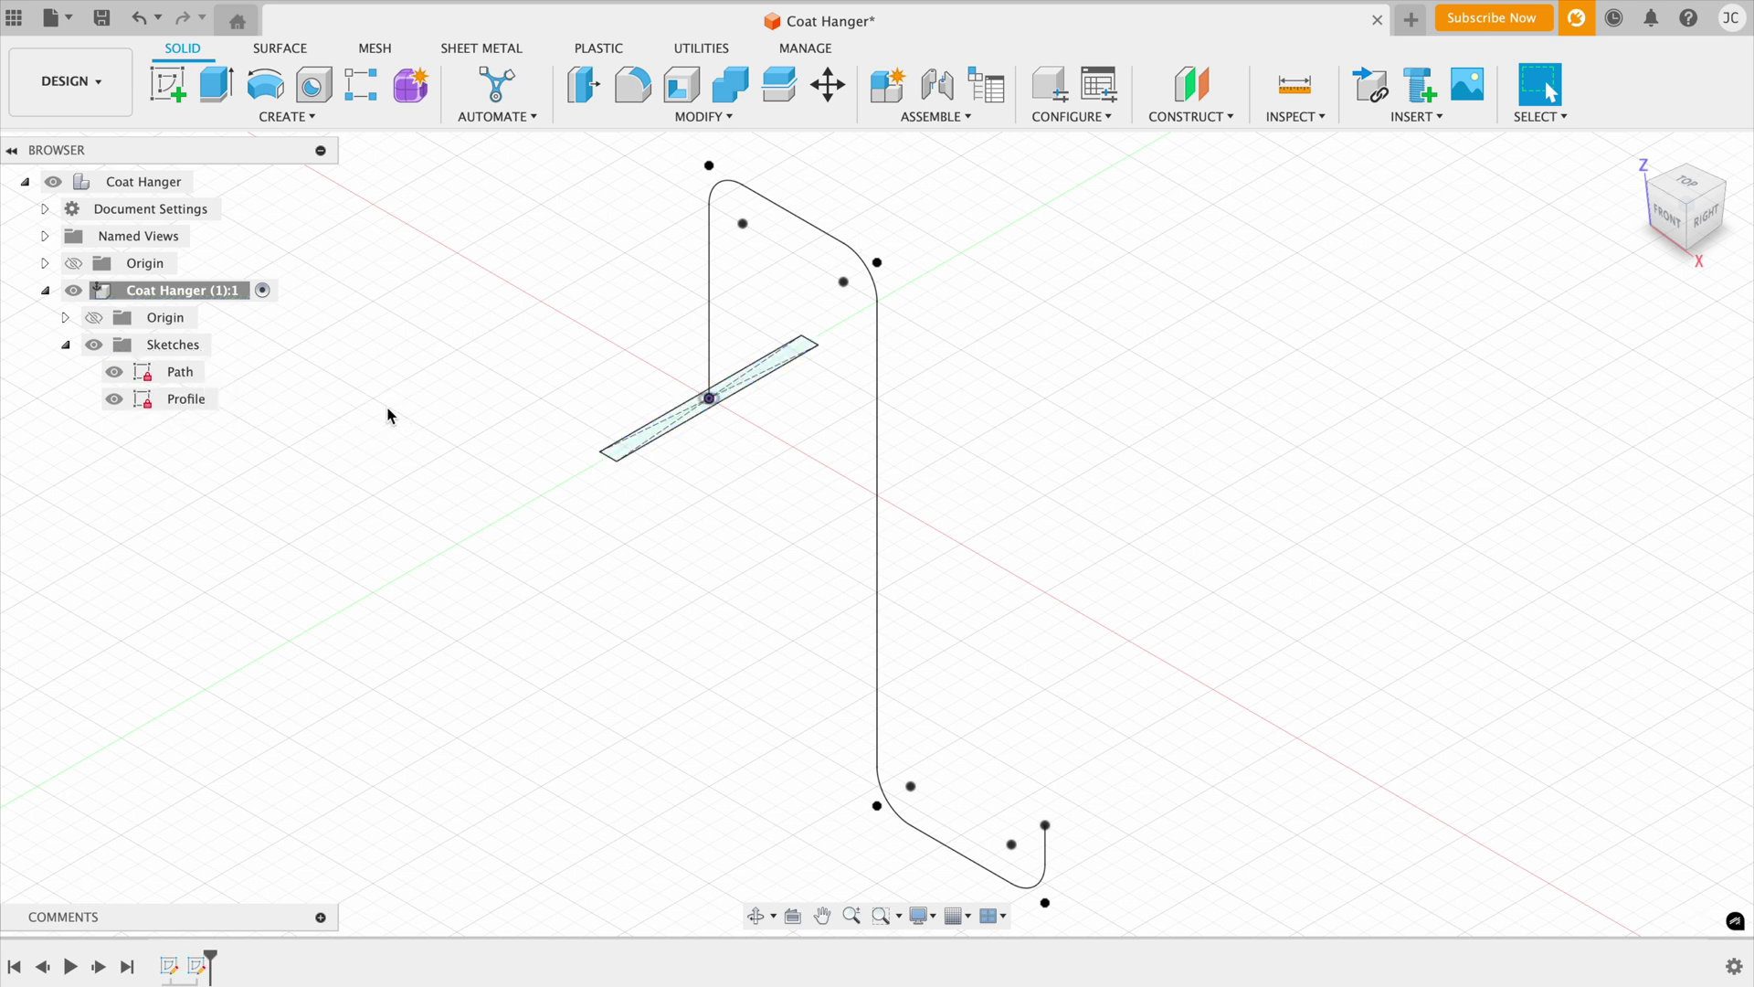
Sweep the rectangular profile along the full hook-shaped path as a new body, using Single Path type and Perpendicular orientation
{"action": "left_click", "coordinate": [299, 119]}
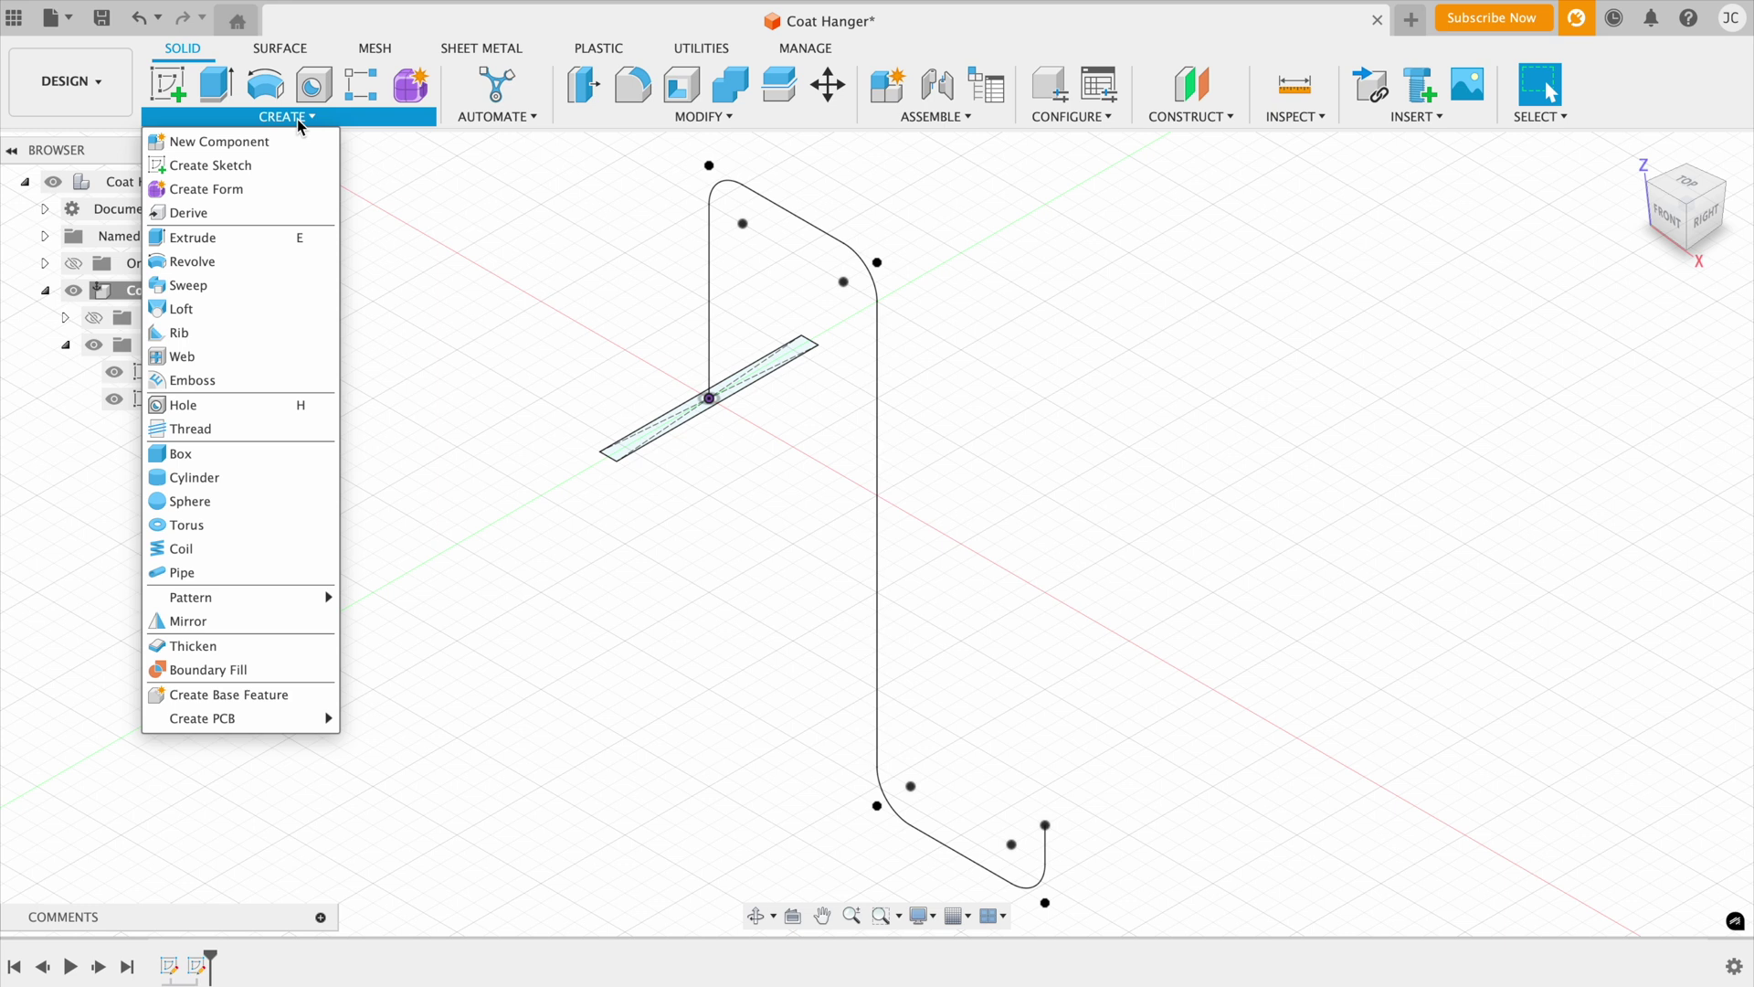
{"action": "left_click", "coordinate": [245, 291]}
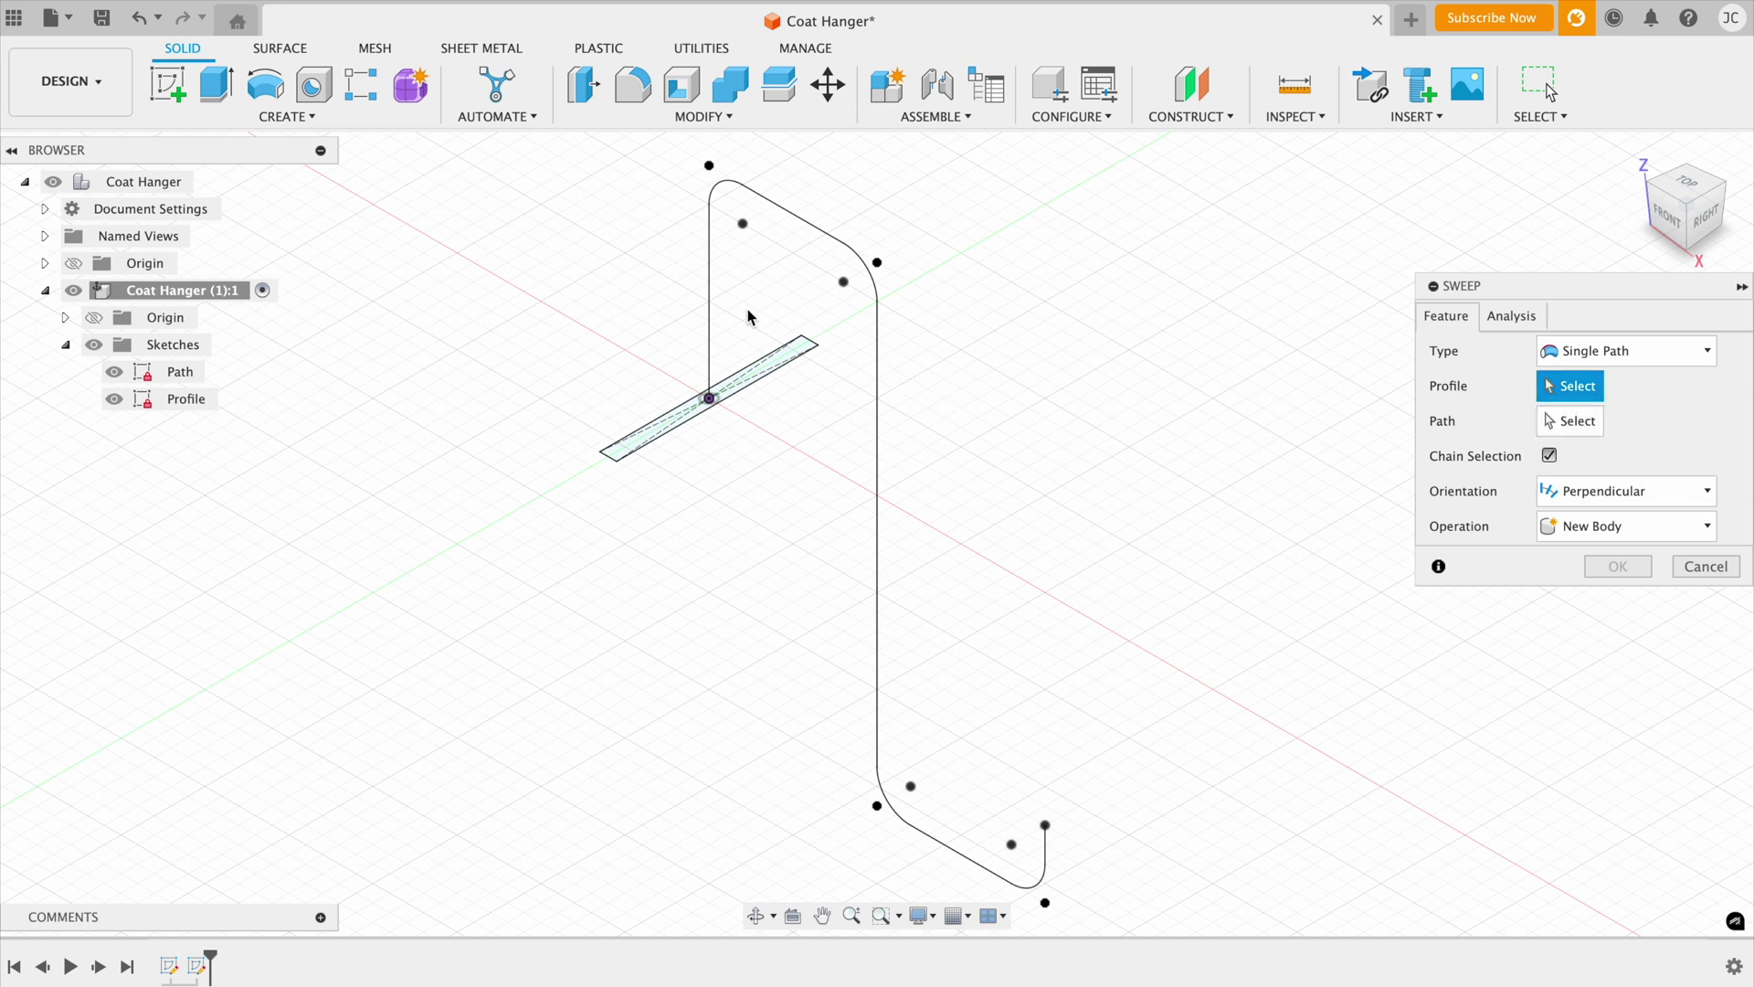
{"action": "left_click", "coordinate": [782, 369]}
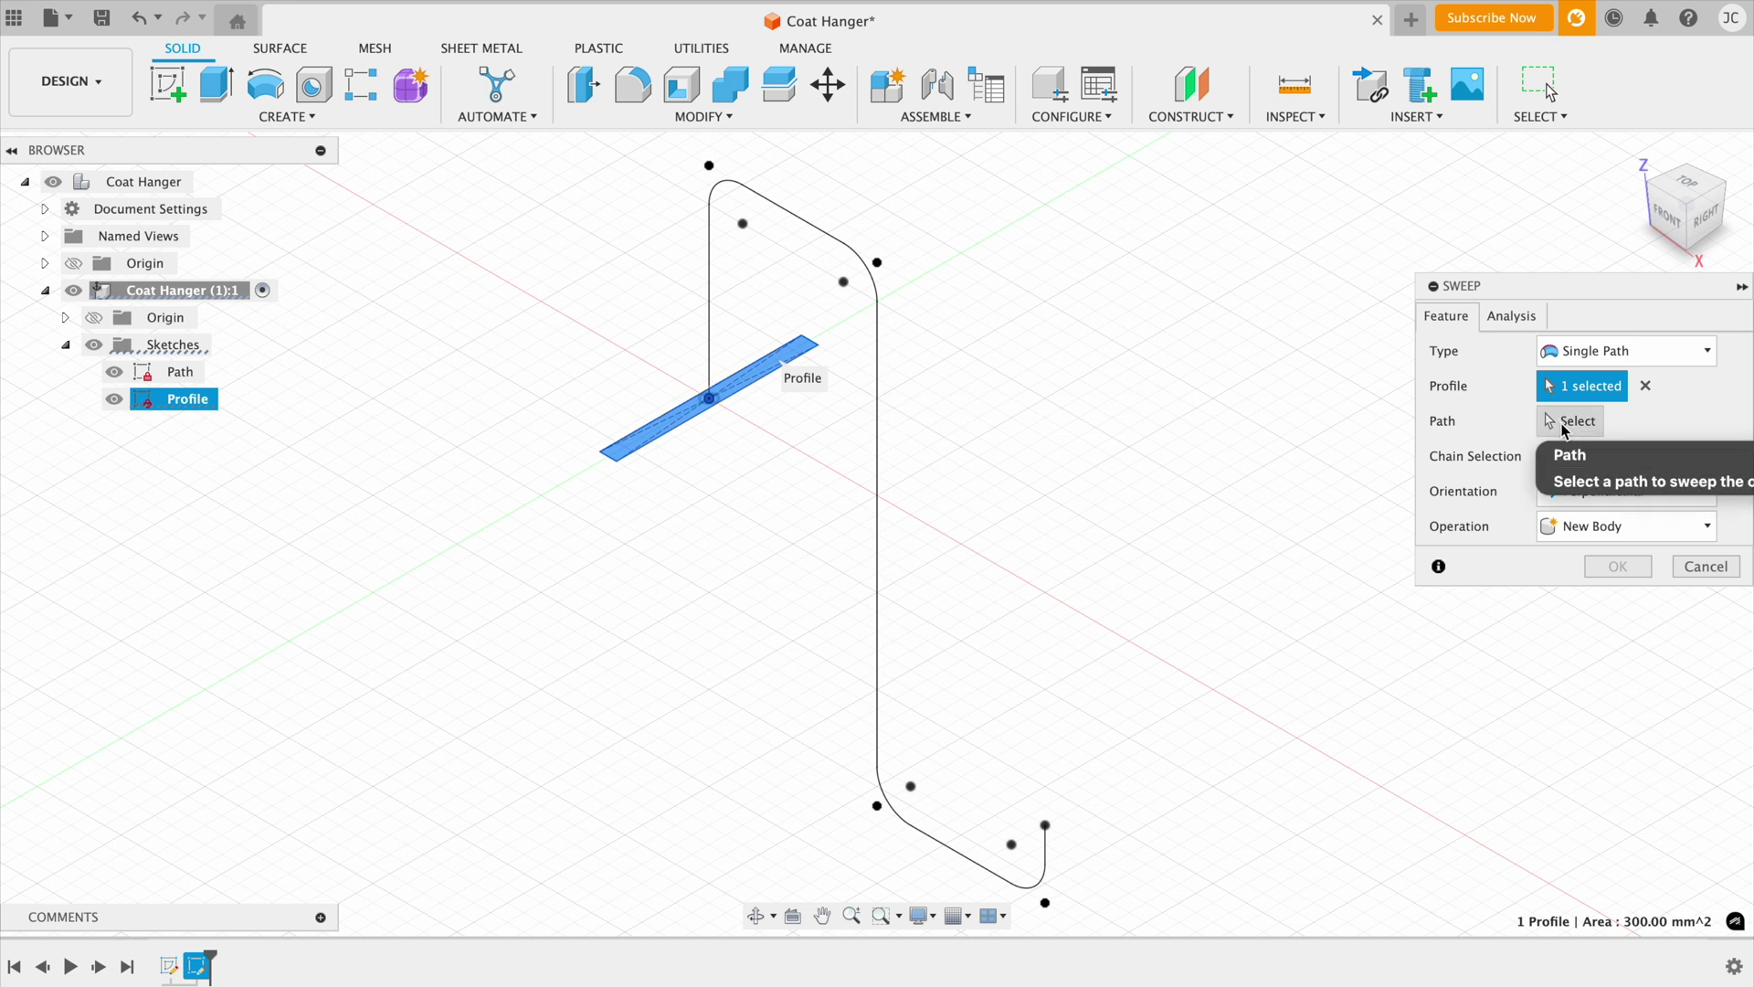
{"action": "left_click", "coordinate": [1564, 429]}
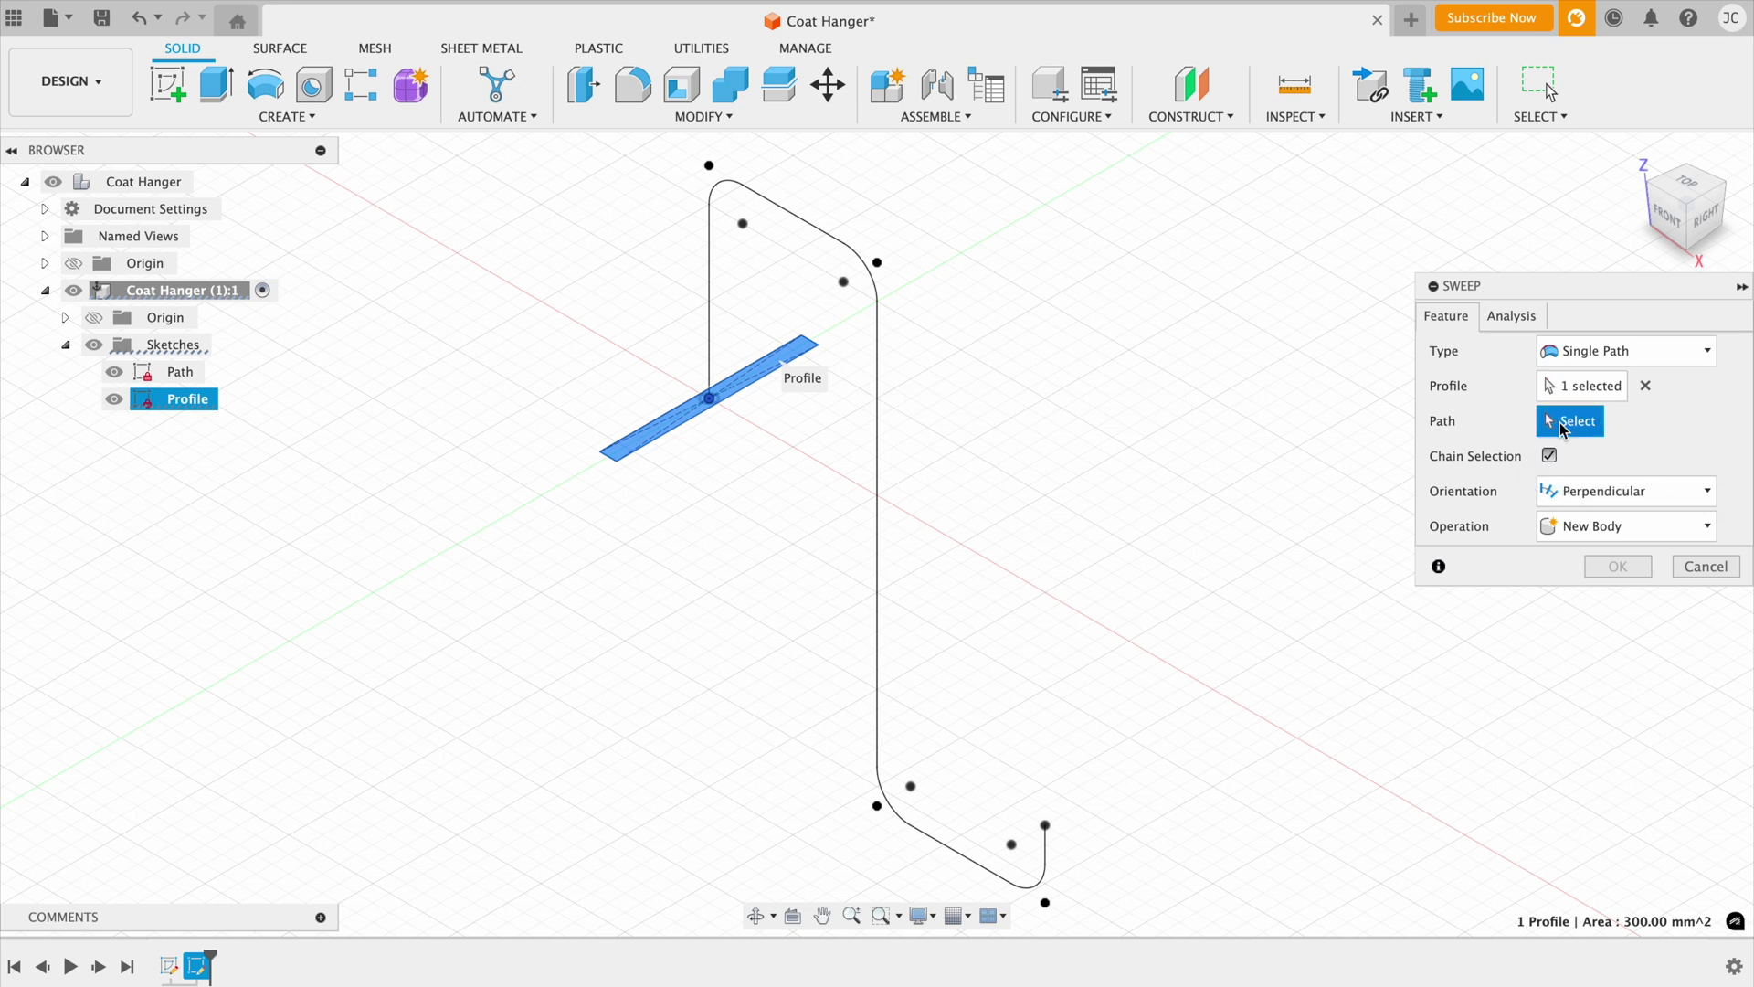
{"action": "left_click", "coordinate": [879, 450]}
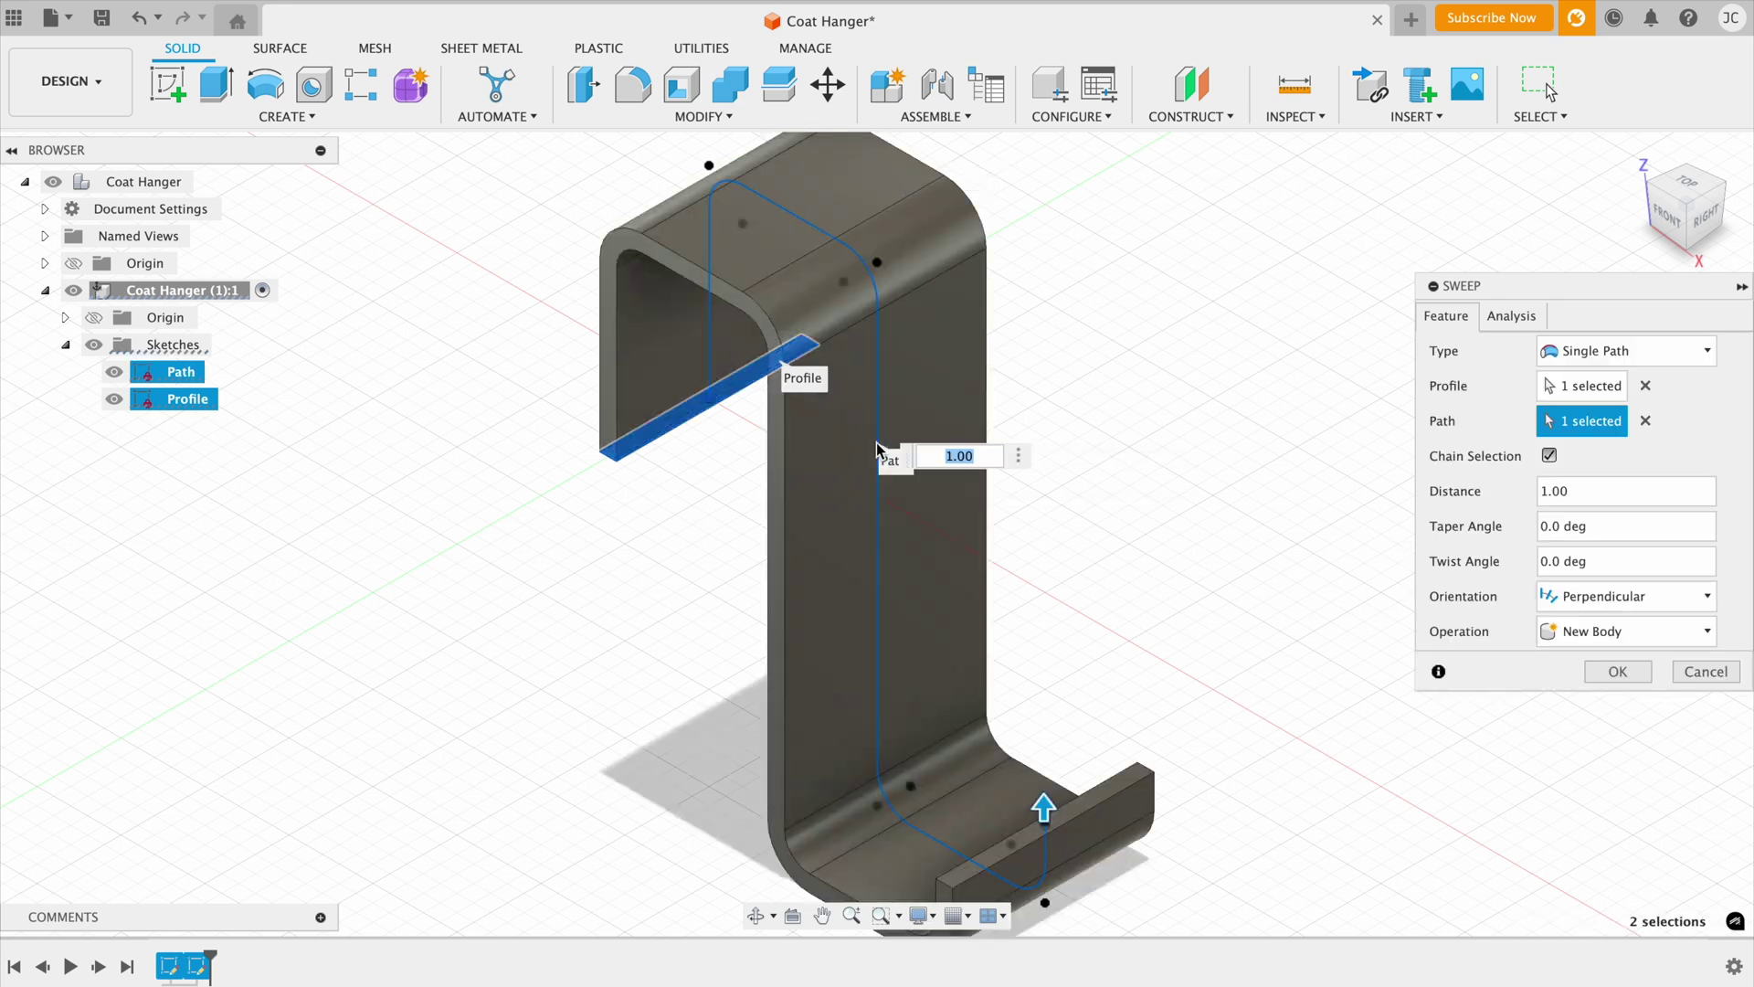
{"action": "scroll", "coordinate": [1203, 479], "scroll_direction": "up", "scroll_amount": 3}
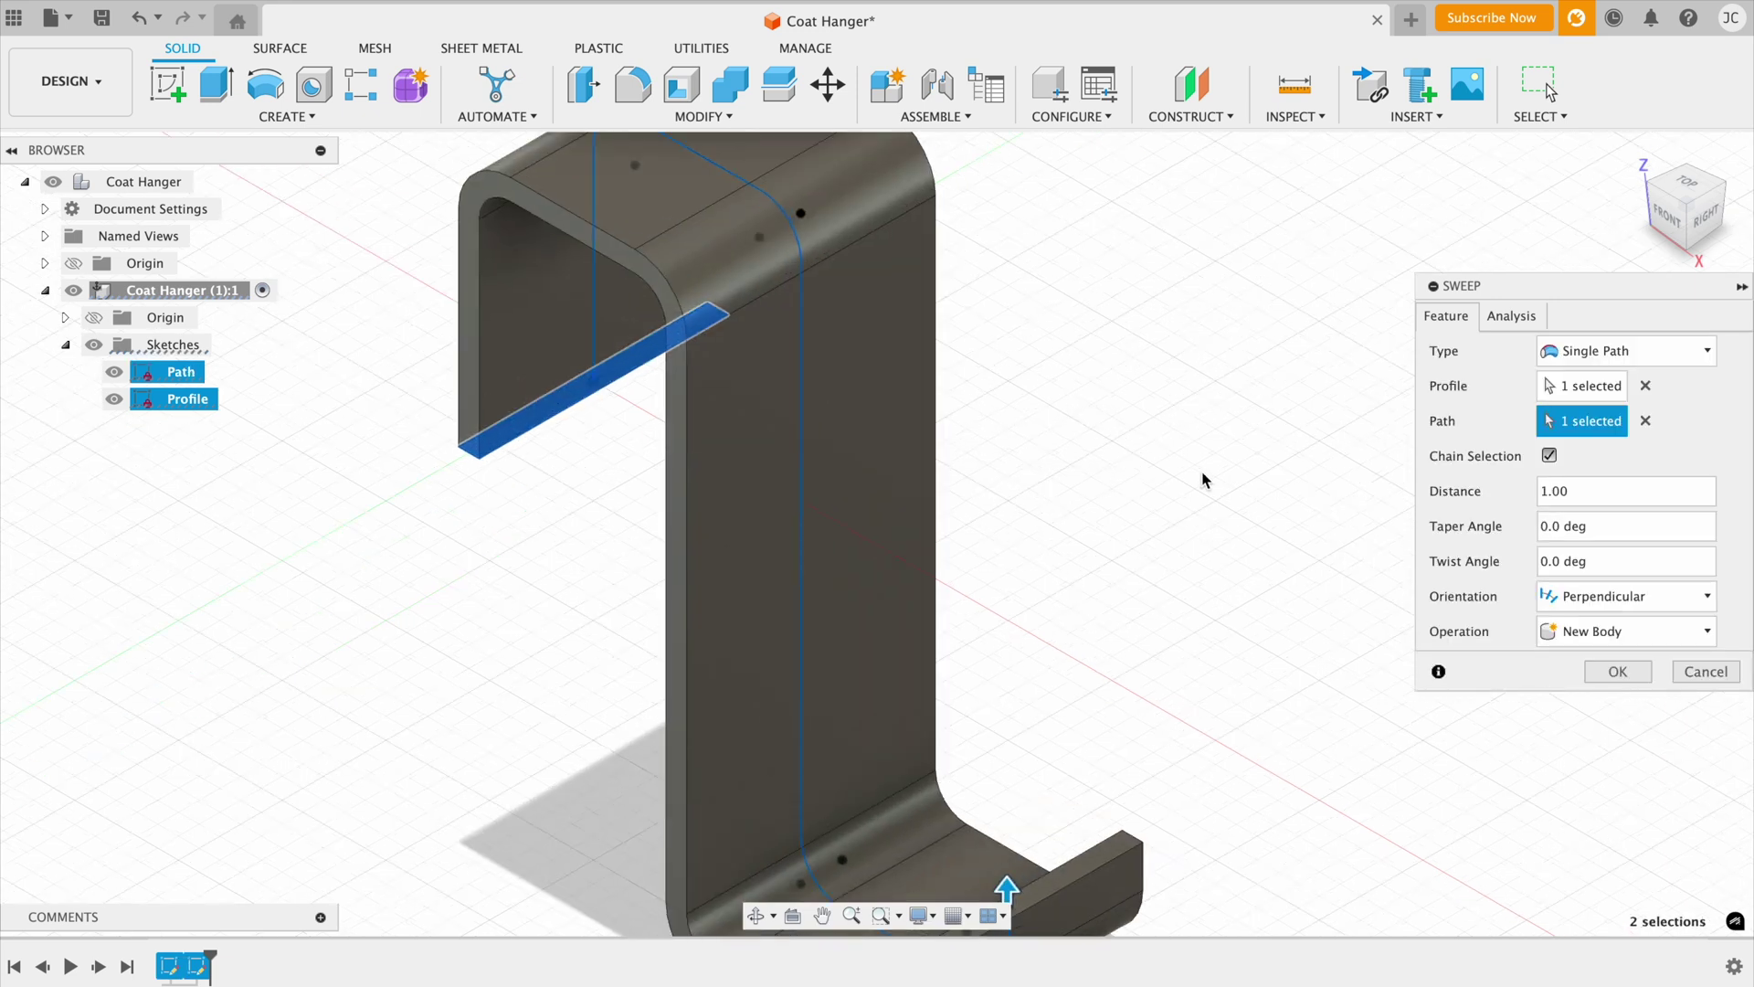
{"action": "scroll", "coordinate": [1202, 479], "scroll_direction": "down", "scroll_amount": 5}
{"action": "scroll", "coordinate": [1197, 475], "scroll_direction": "down", "scroll_amount": 1}
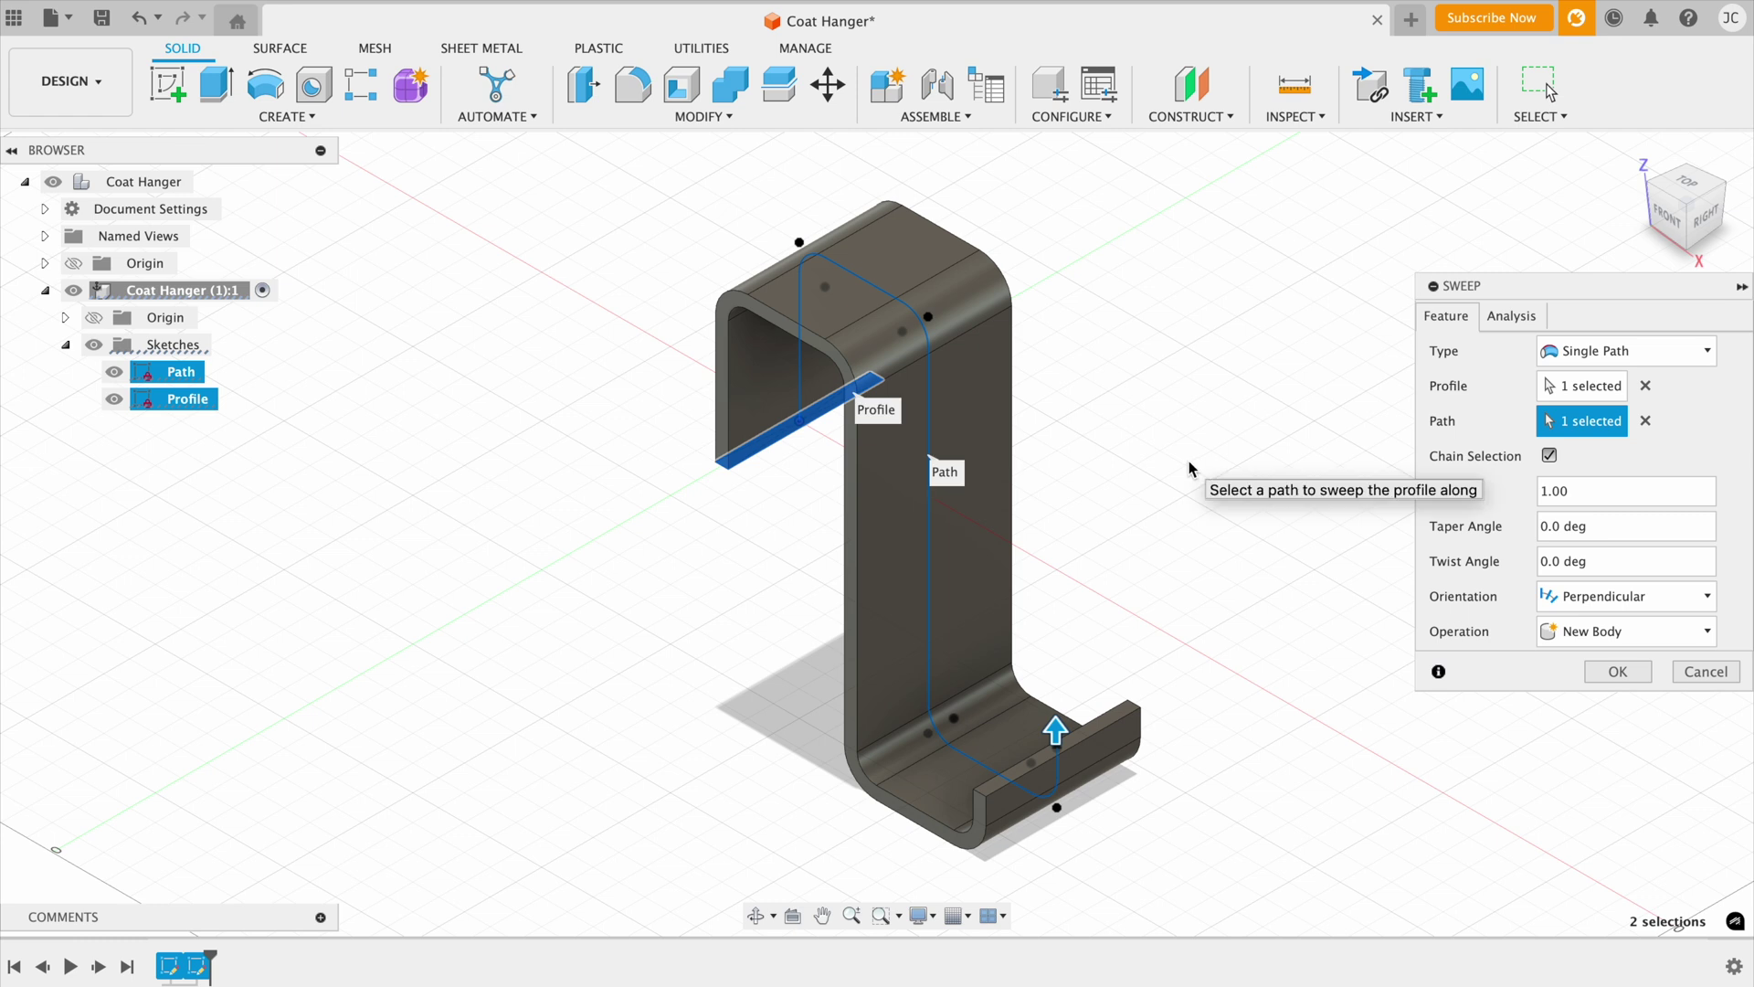
{"action": "left_click", "coordinate": [1610, 673]}
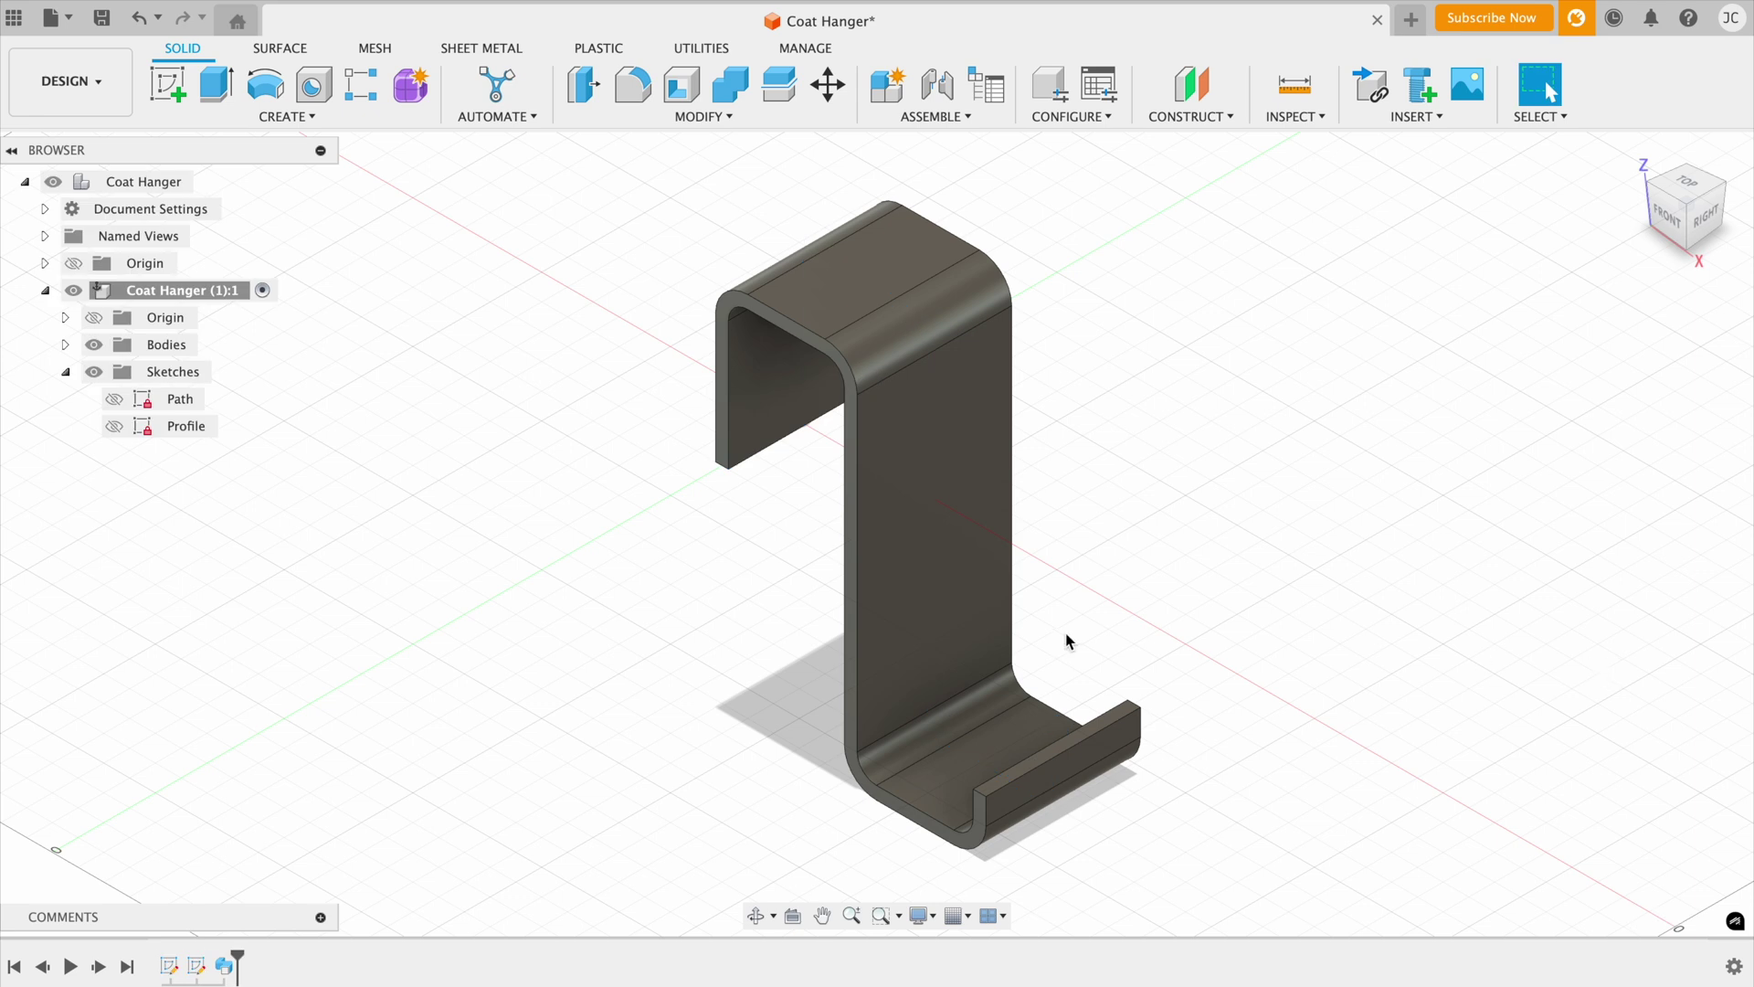
Expand the component's bodies in the browser and rename the swept body as Hanger
{"action": "left_click", "coordinate": [64, 345]}
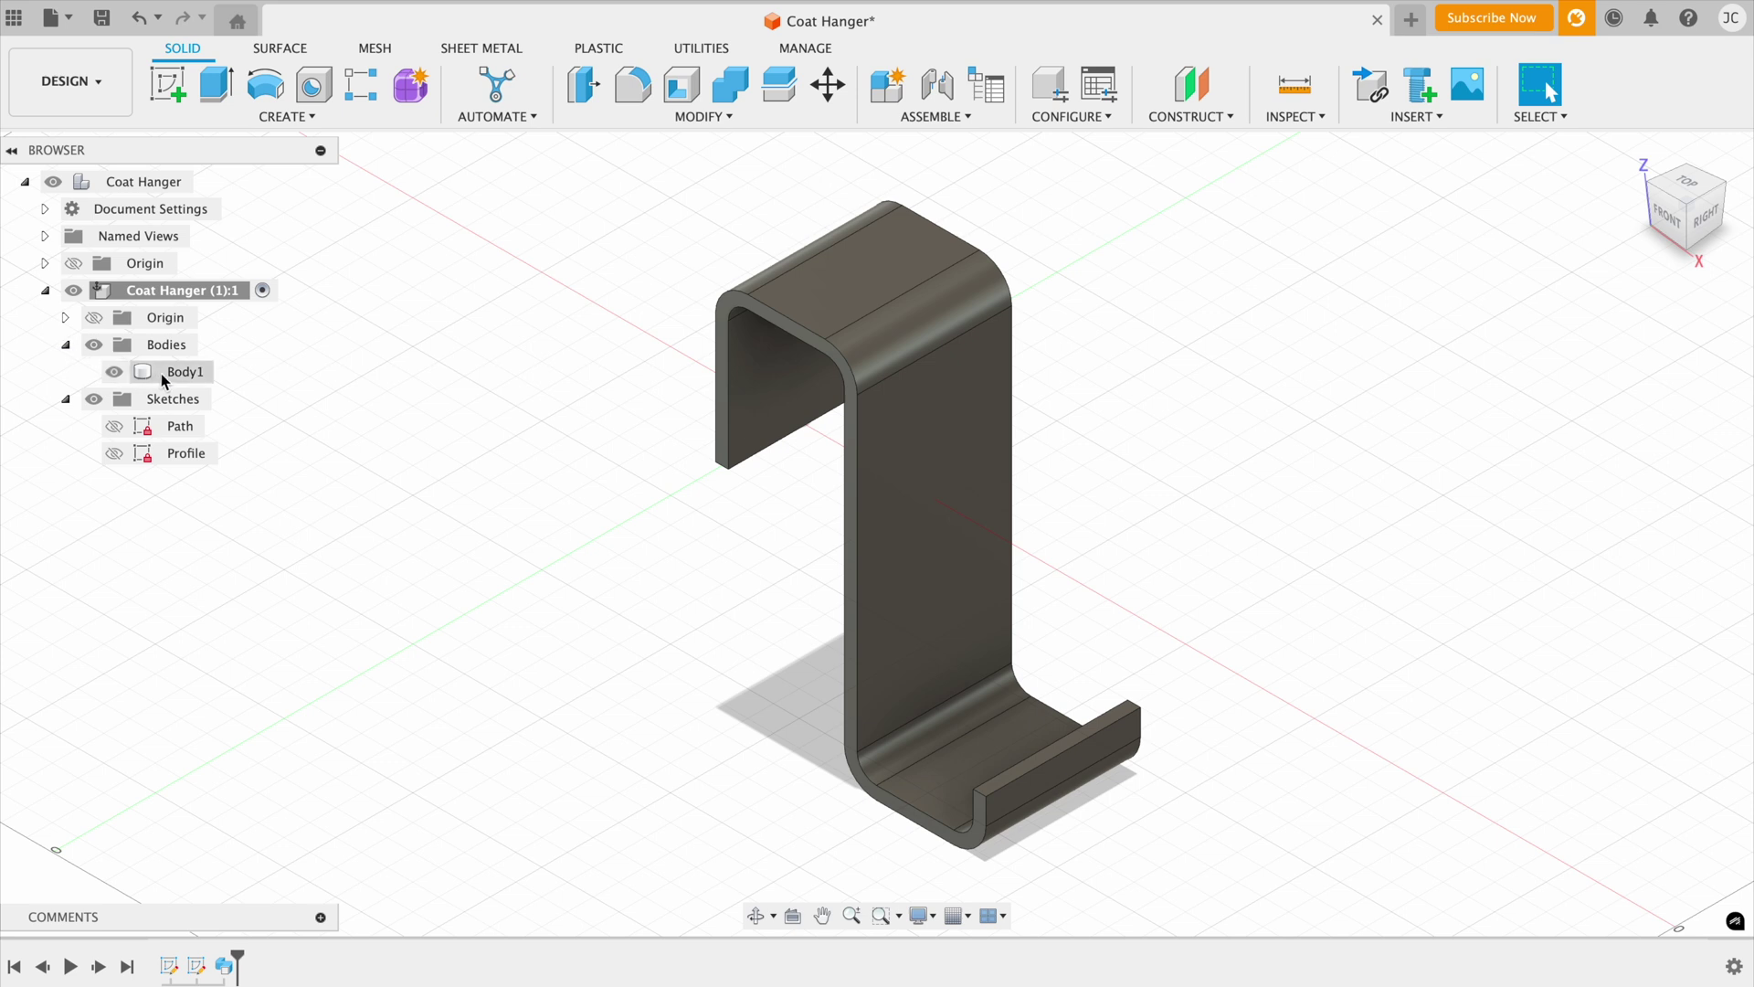
{"action": "left_click", "coordinate": [170, 374]}
{"action": "double_click", "coordinate": [198, 369]}
{"action": "type", "text": "H"}
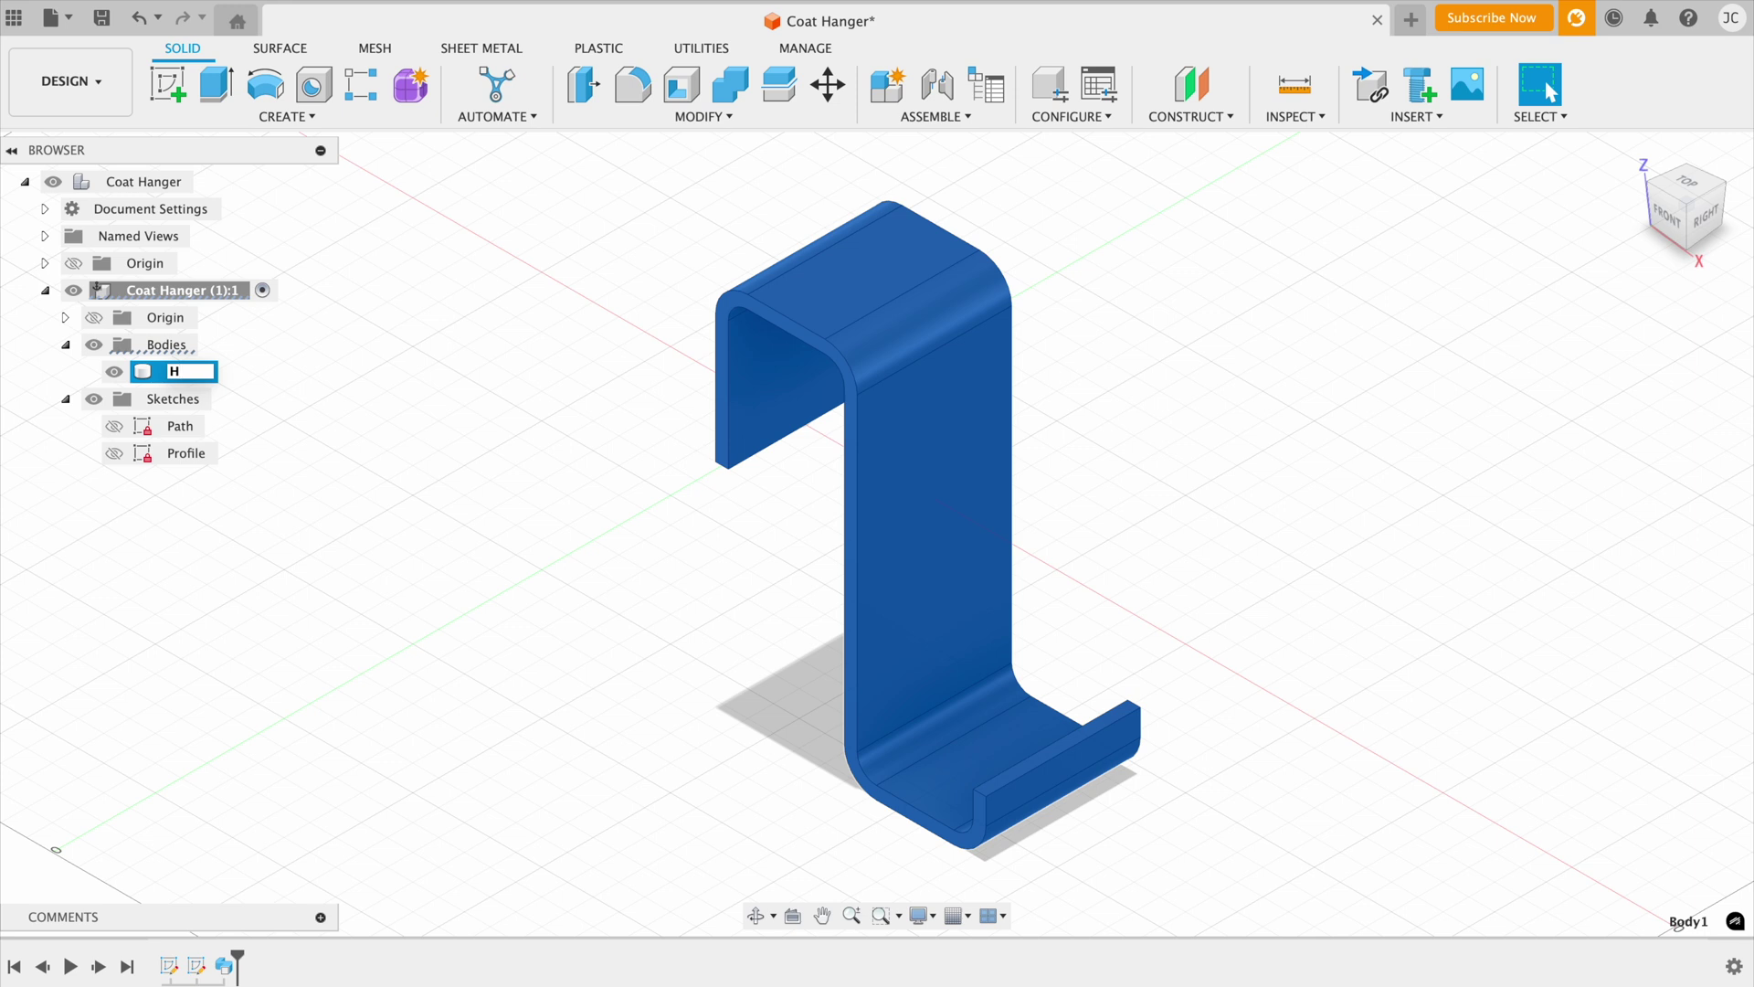
{"action": "type", "text": "anger"}
{"action": "left_click", "coordinate": [314, 381]}
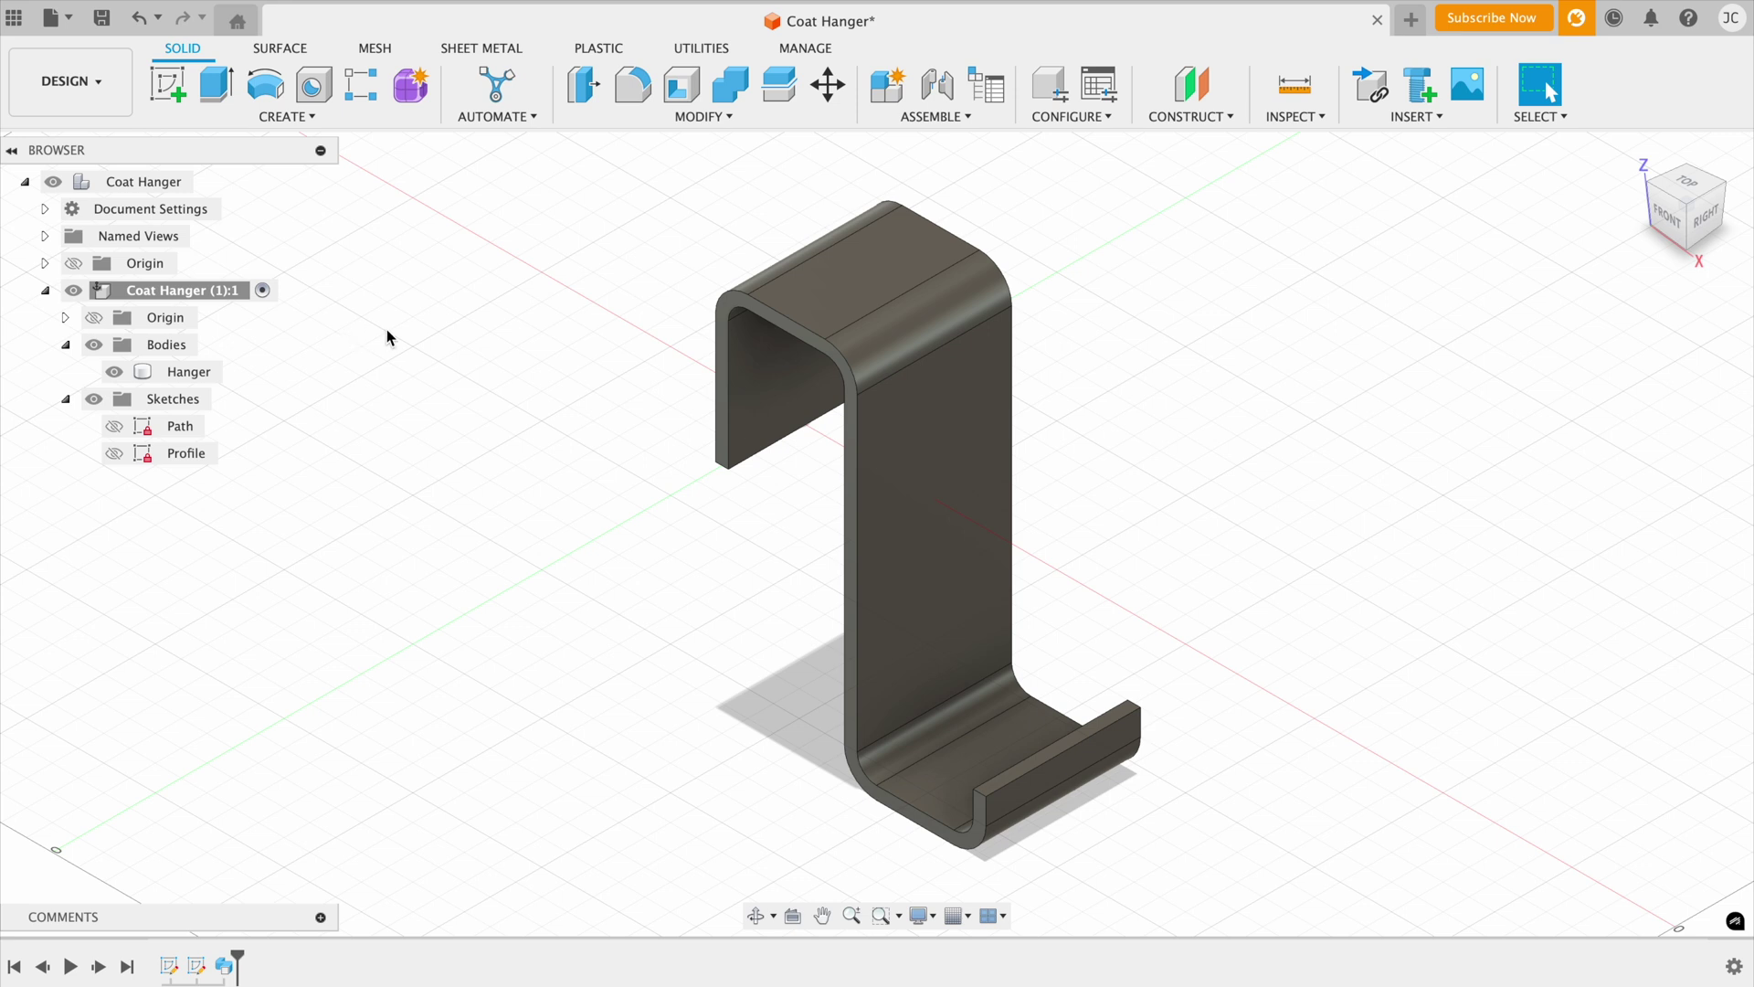
Fillet the edges of both hook-shaped side faces of the hanger with a constant 0.5 mm radius
{"action": "left_click", "coordinate": [628, 92]}
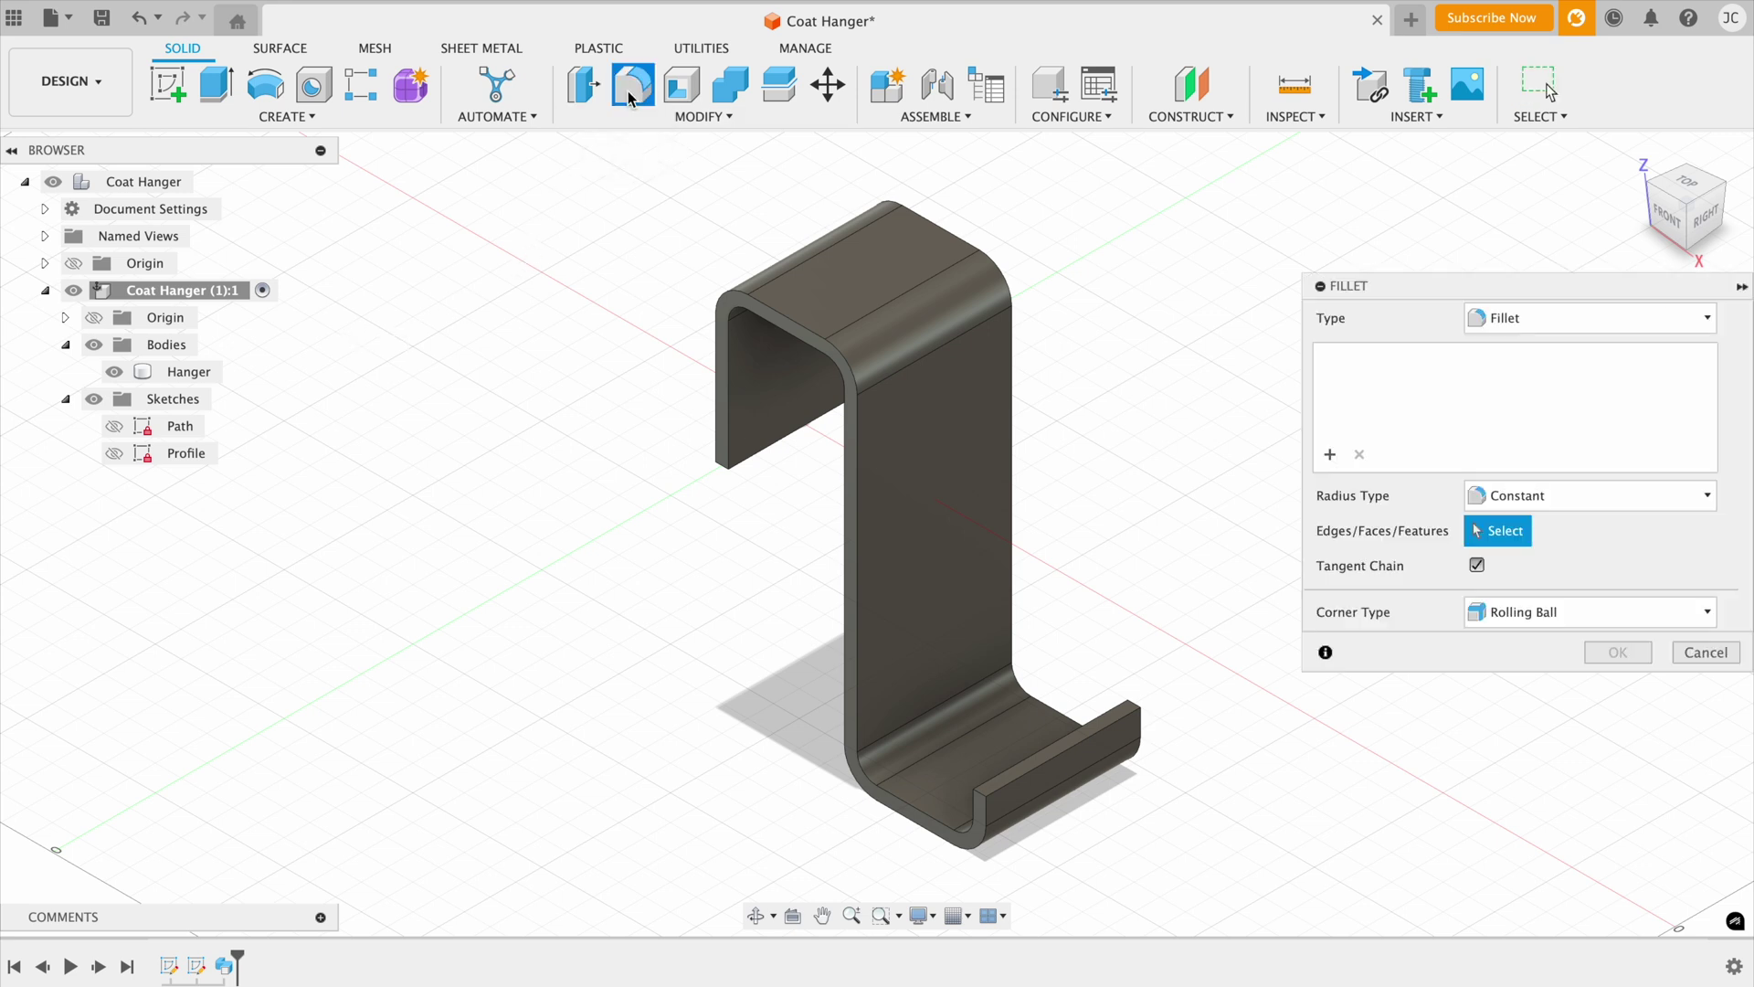
{"action": "left_click", "coordinate": [731, 306]}
{"action": "middle_click_drag", "start_coordinate": [1119, 336], "coordinate": [858, 301], "text": "shift"}
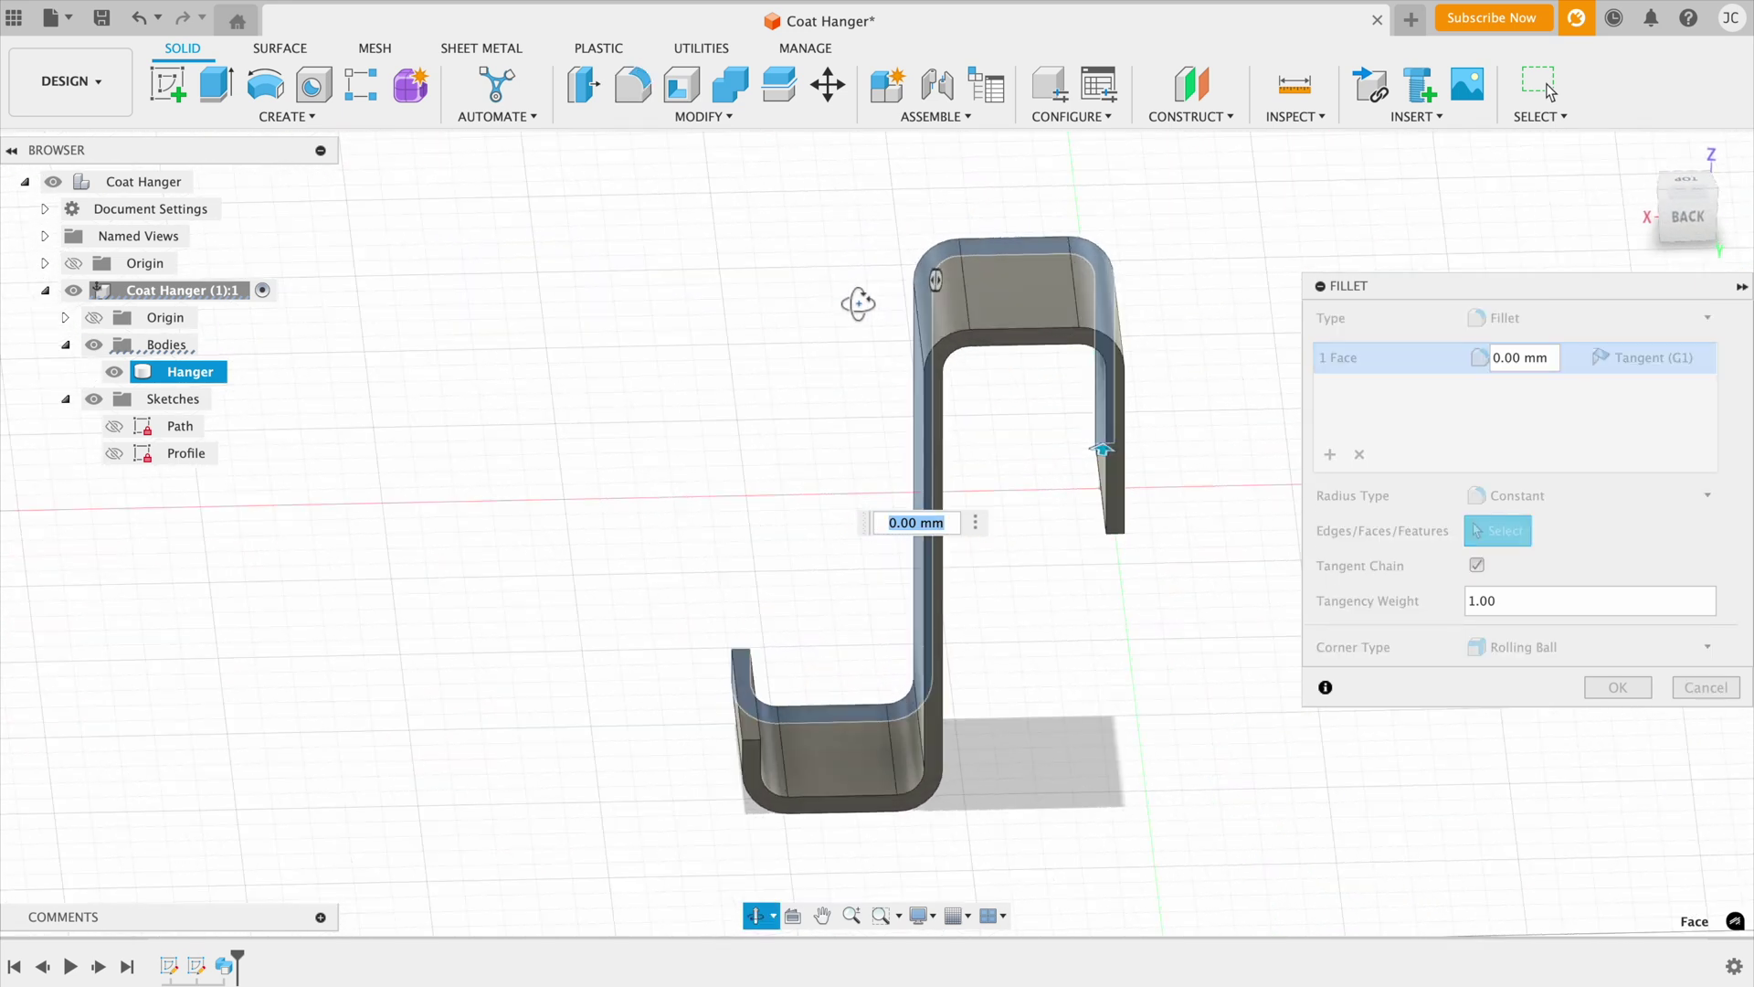
{"action": "left_click", "coordinate": [957, 350]}
{"action": "left_click", "coordinate": [1301, 589]}
{"action": "key", "text": "BackSpace"}
{"action": "type", "text": "5"}
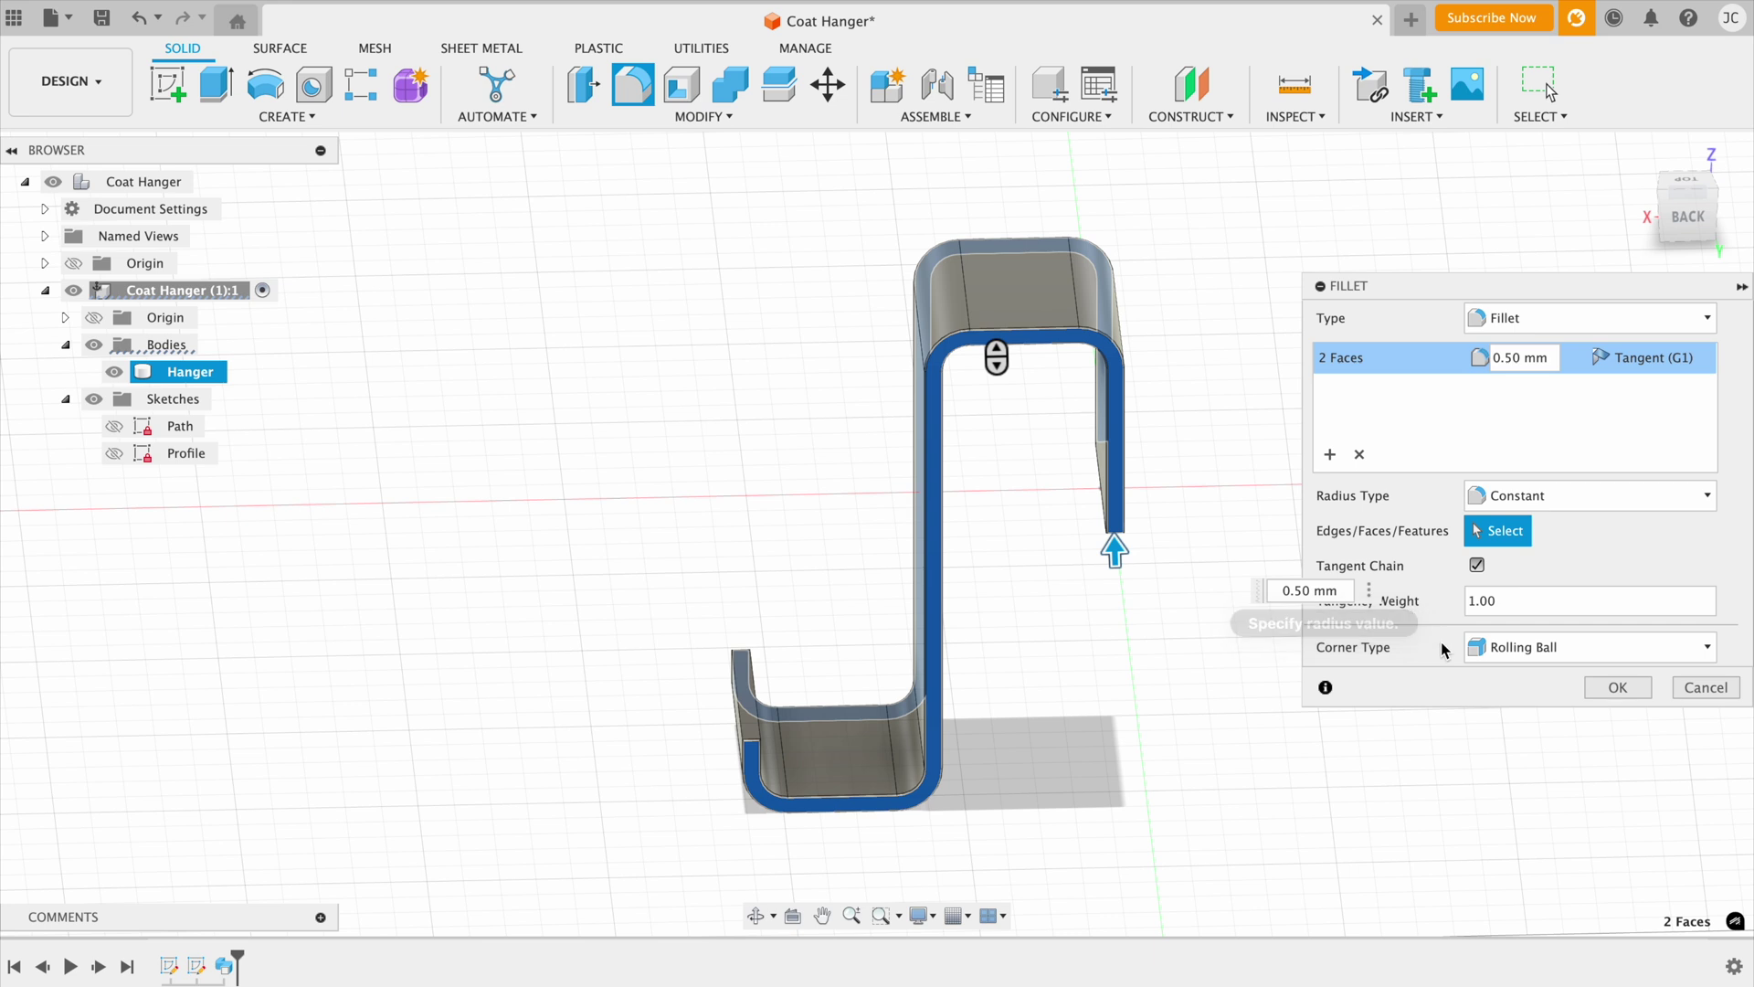
{"action": "left_click", "coordinate": [1608, 687]}
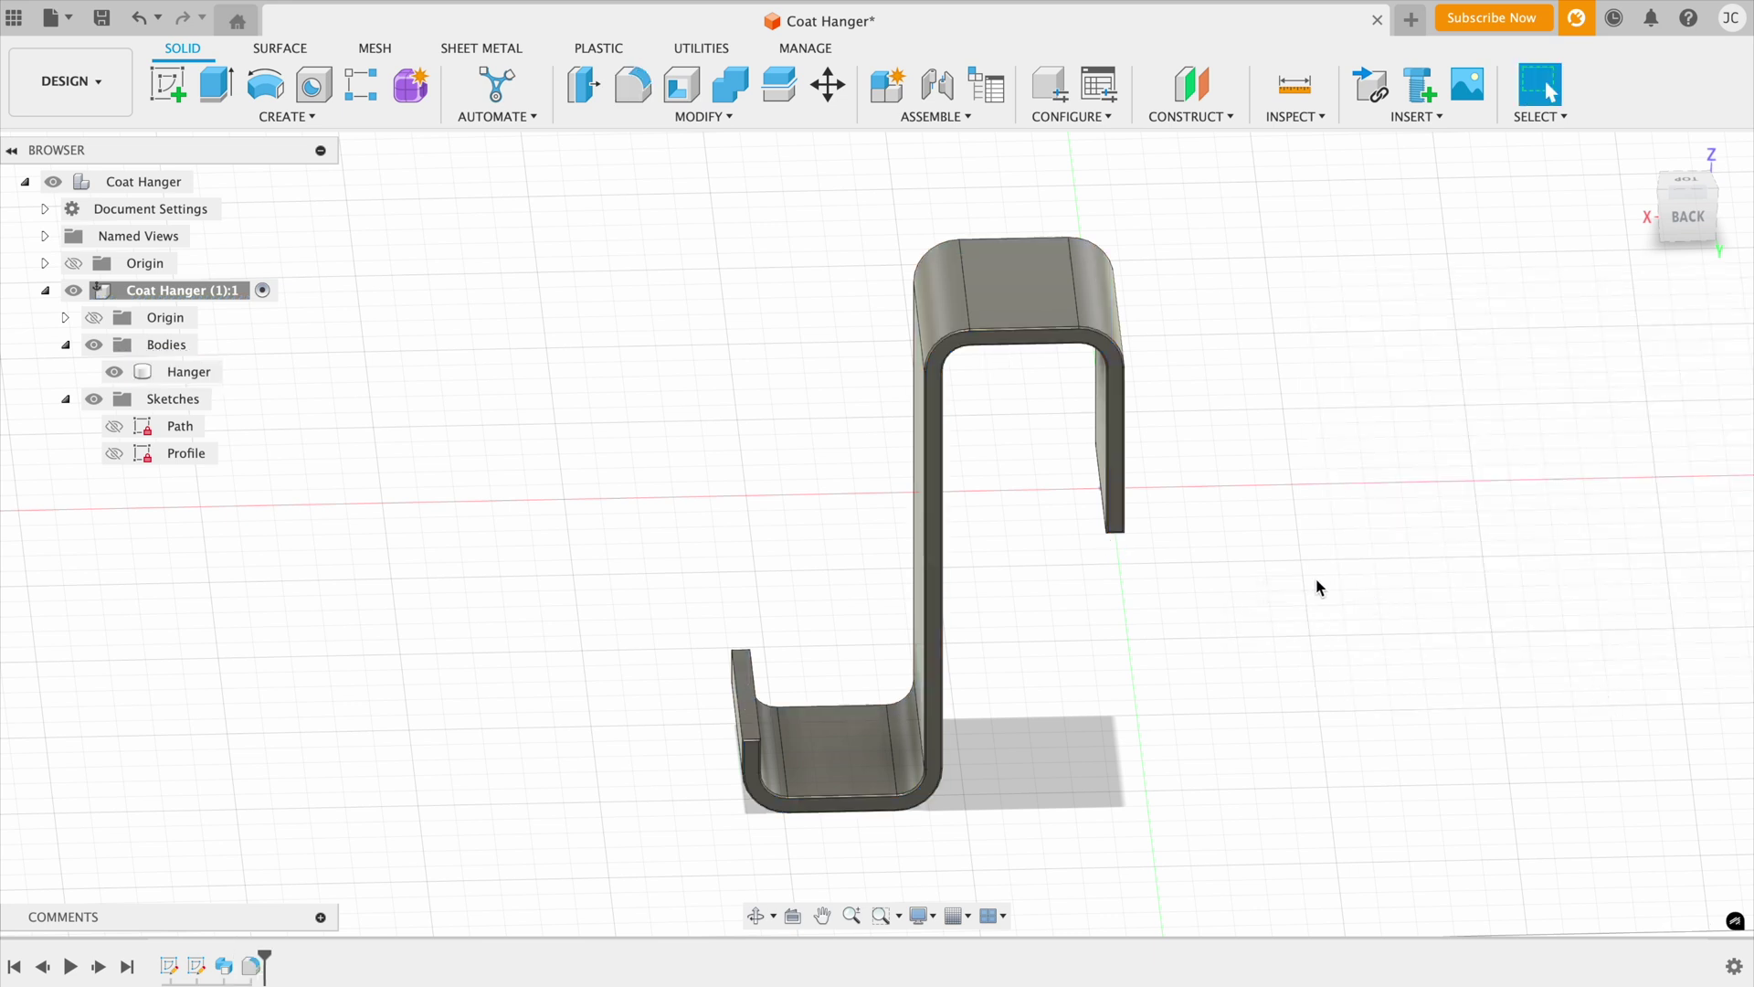
{"action": "middle_click_drag", "start_coordinate": [1261, 592], "coordinate": [1523, 595], "text": "shift"}
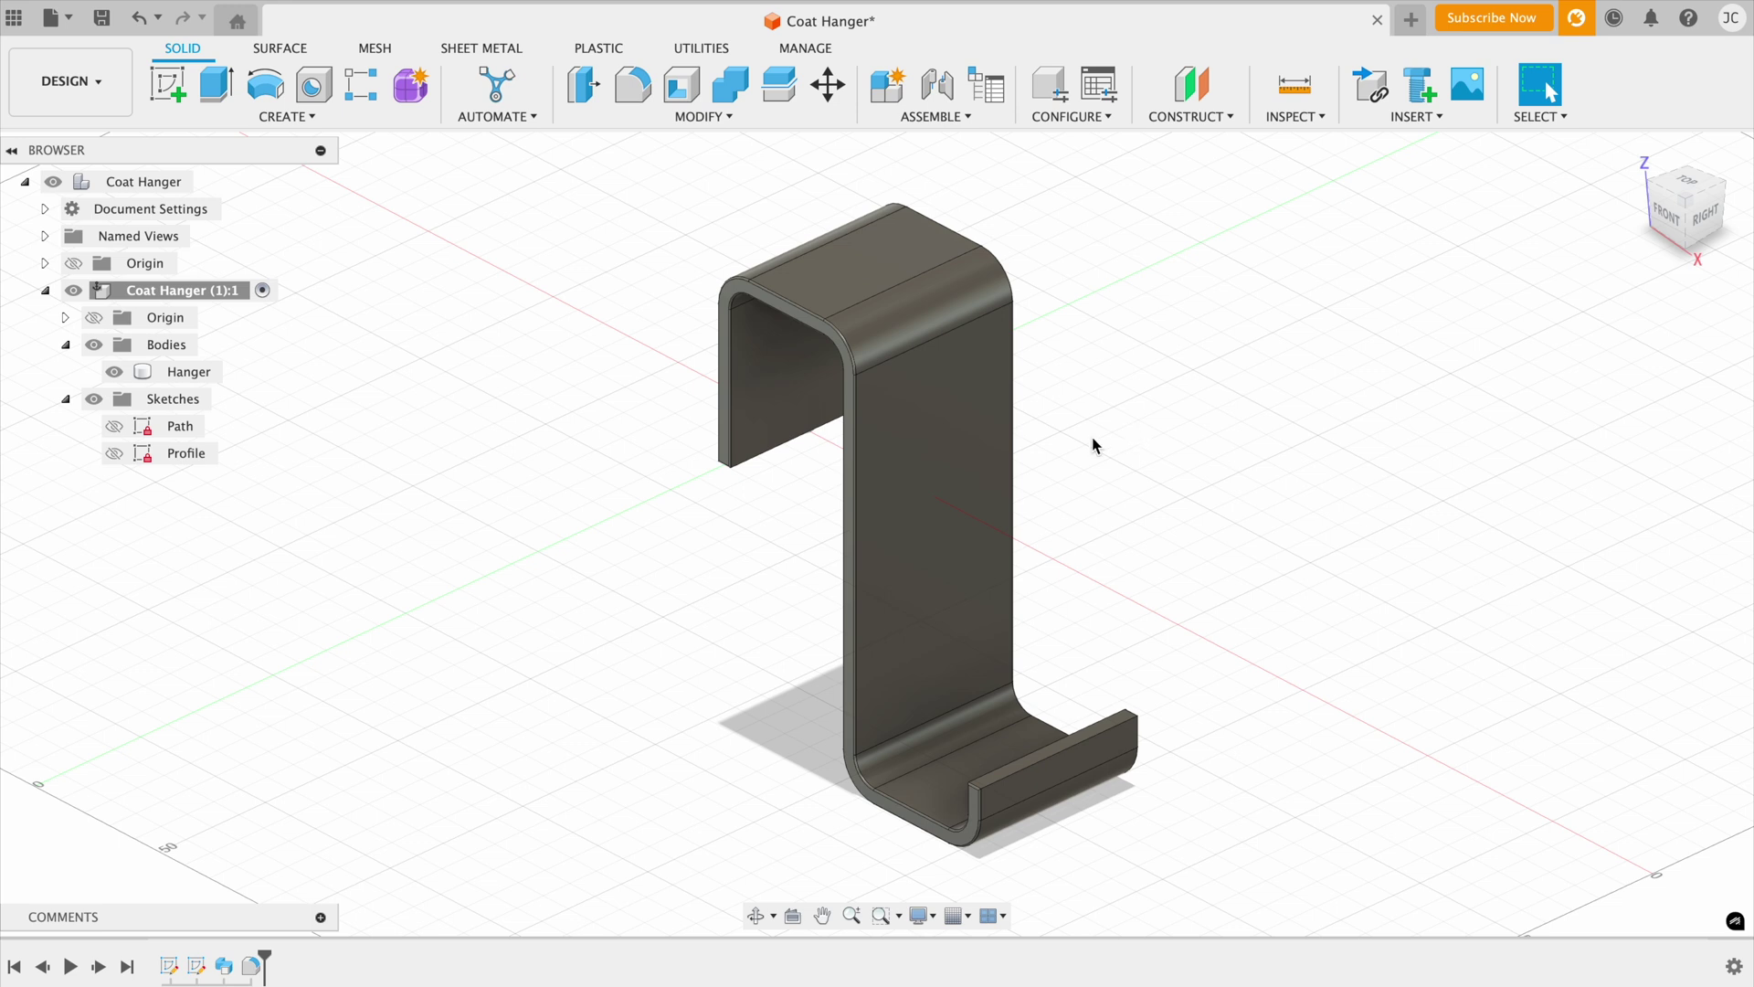